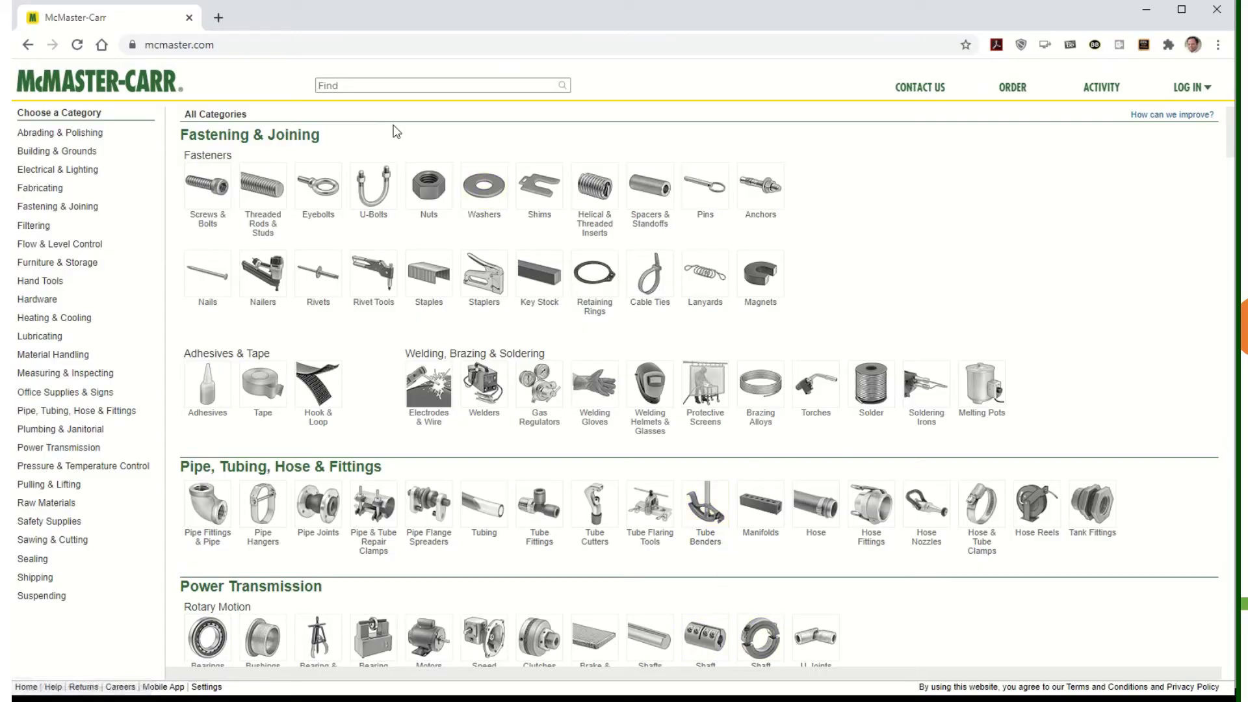
Step: Search McMaster-Carr for 'timing-belt pulleys' and browse the results' filter sidebar
{"action": "left_click", "coordinate": [422, 91]}
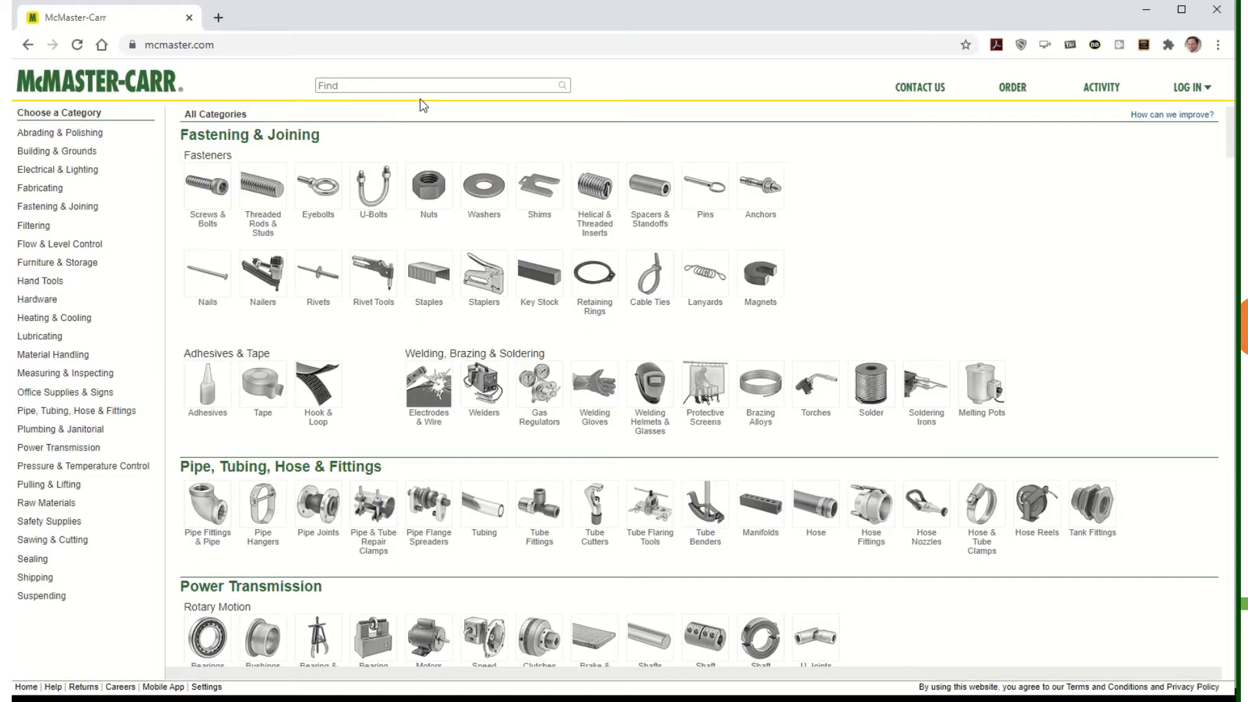
{"action": "type", "text": "tim"}
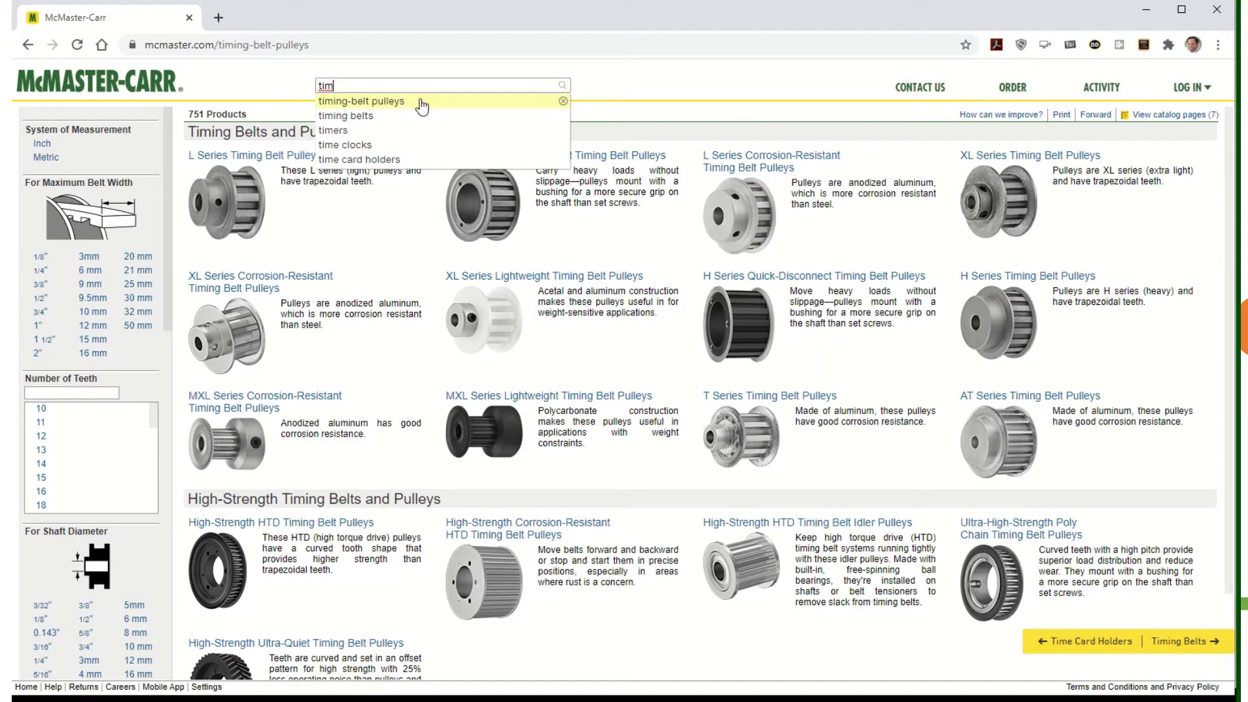
{"action": "left_click", "coordinate": [422, 102]}
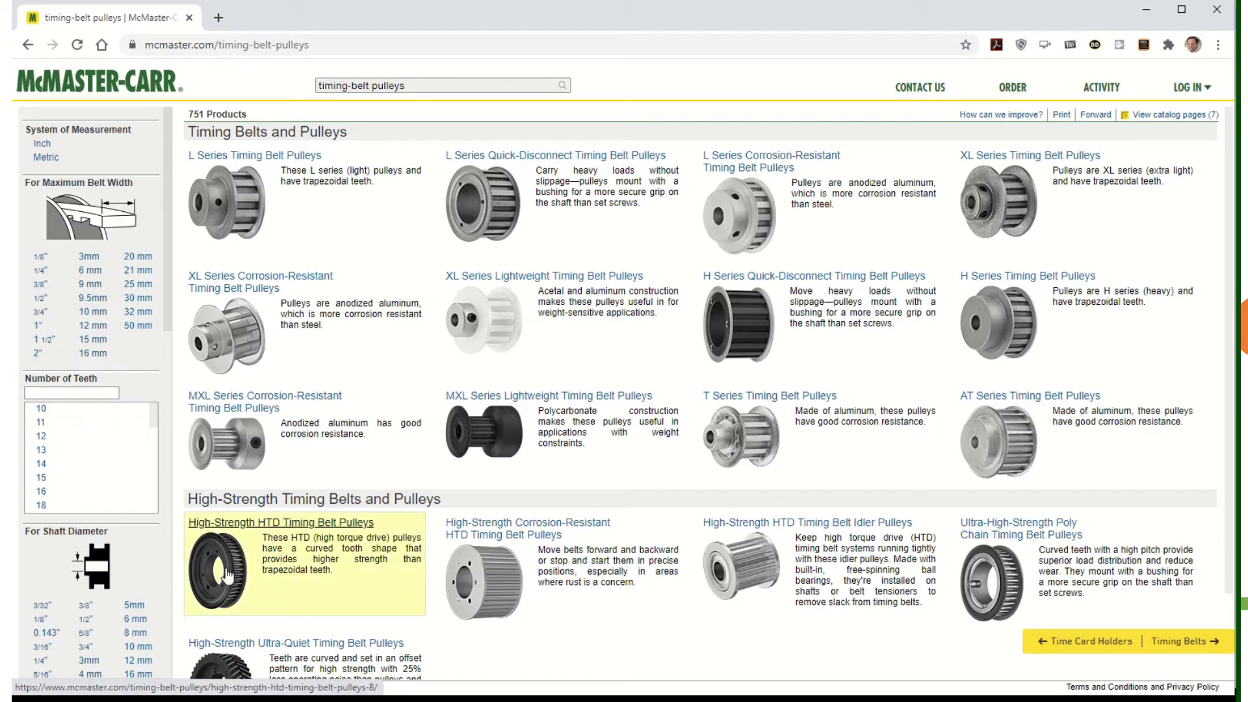
{"action": "scroll", "coordinate": [103, 569], "scroll_direction": "down", "scroll_amount": 1}
{"action": "scroll", "coordinate": [104, 569], "scroll_direction": "down", "scroll_amount": 1}
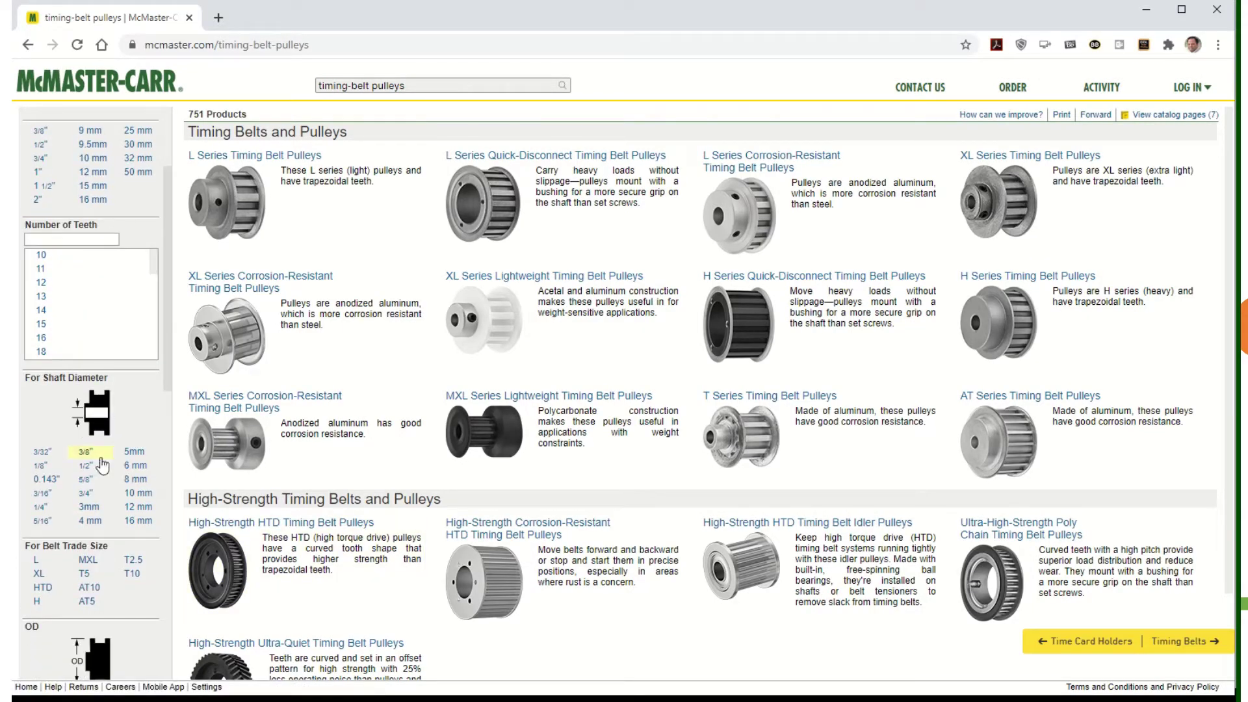
{"action": "scroll", "coordinate": [141, 421], "scroll_direction": "down", "scroll_amount": 1}
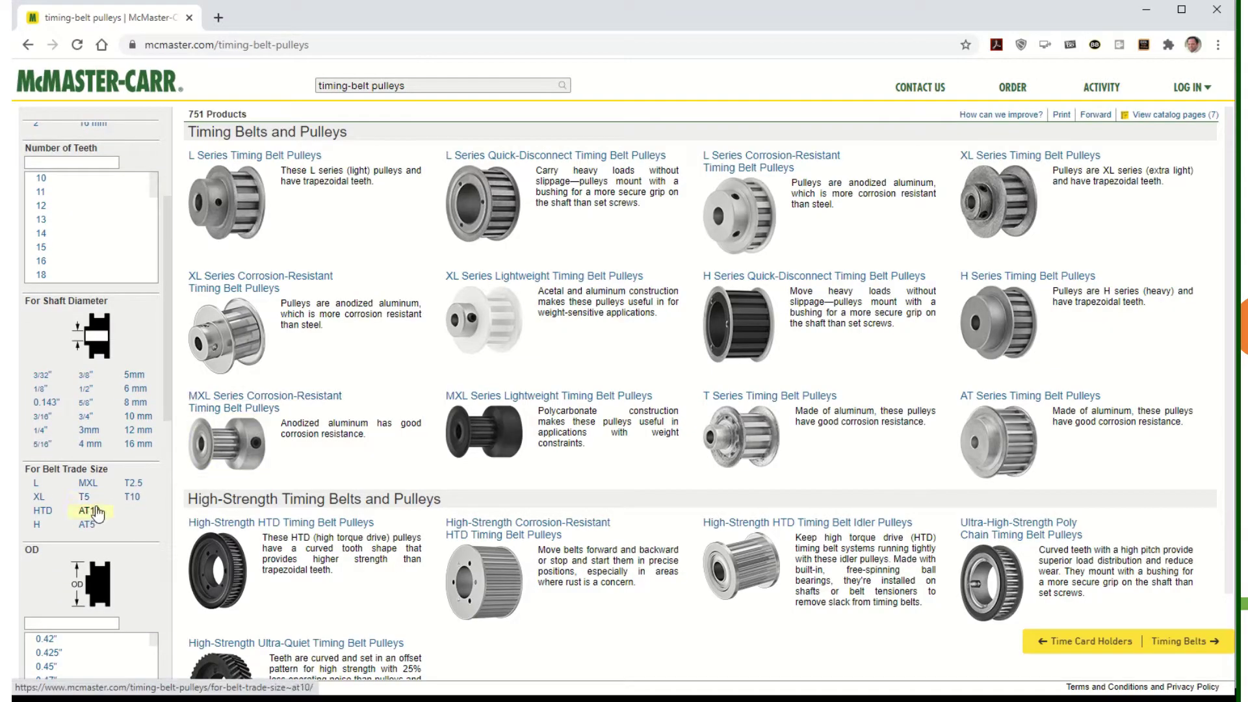
{"action": "scroll", "coordinate": [67, 570], "scroll_direction": "down", "scroll_amount": 3}
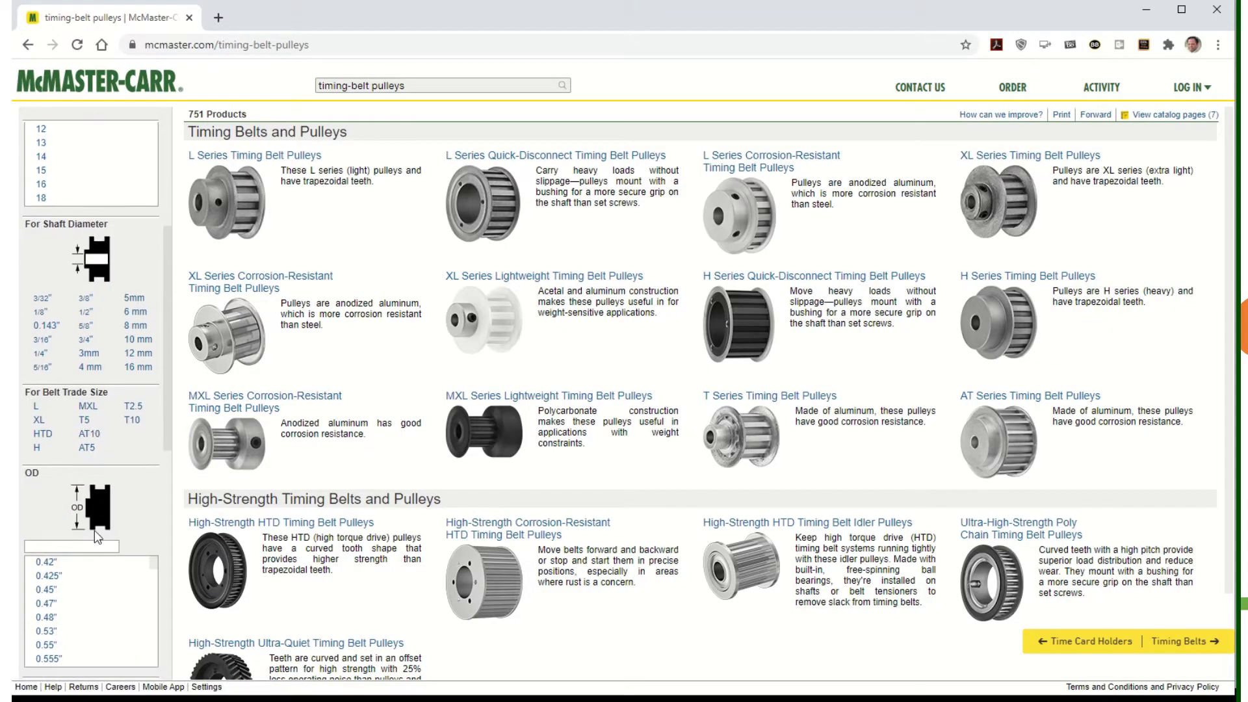
{"action": "scroll", "coordinate": [92, 579], "scroll_direction": "down", "scroll_amount": 2}
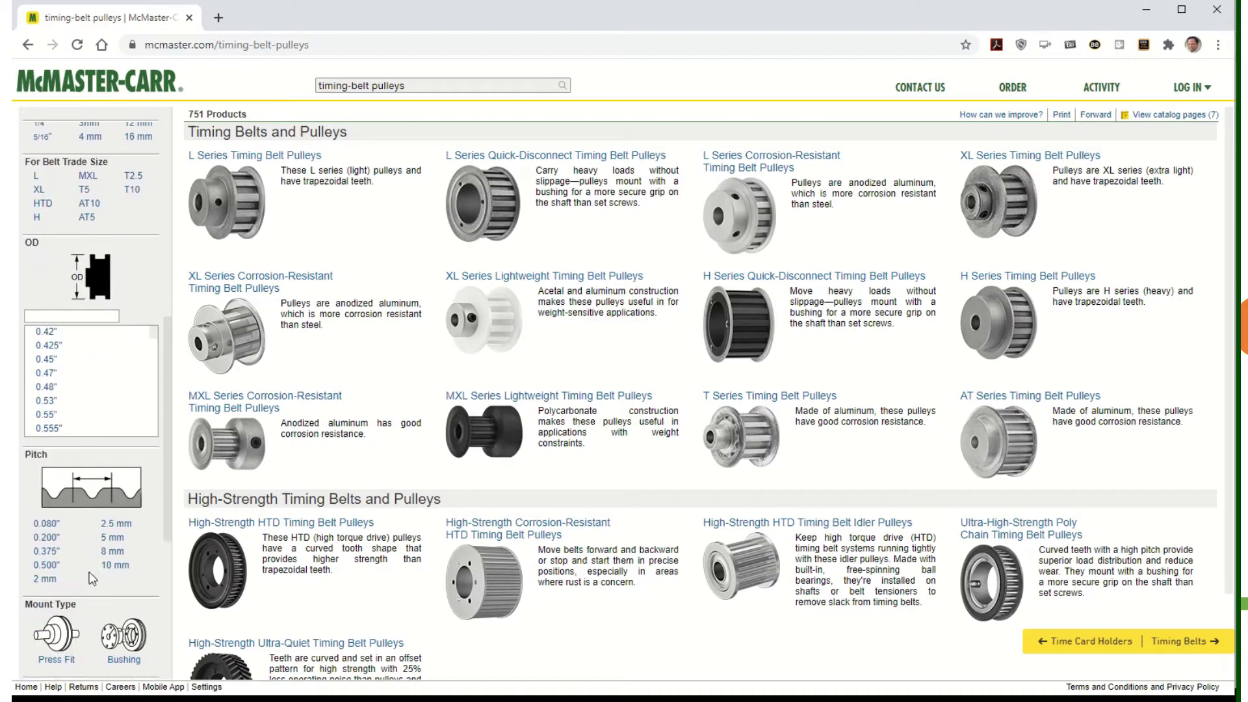
{"action": "scroll", "coordinate": [95, 596], "scroll_direction": "down", "scroll_amount": 1}
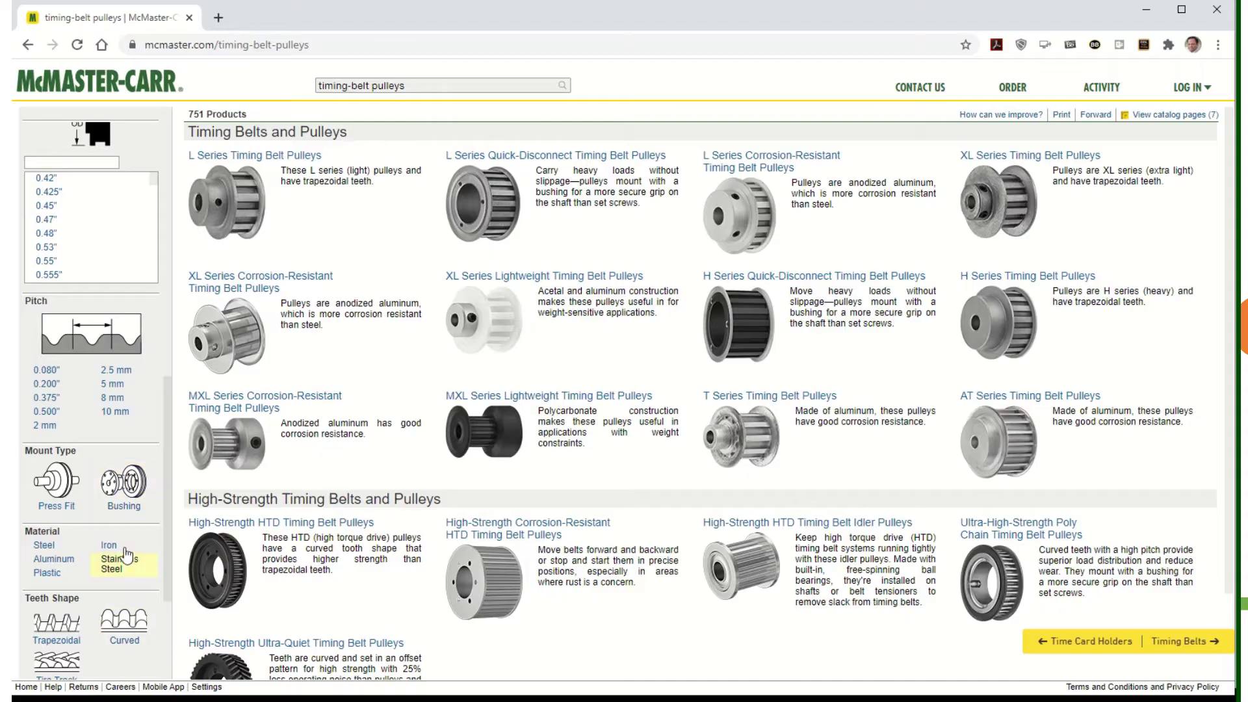
{"action": "scroll", "coordinate": [123, 578], "scroll_direction": "down", "scroll_amount": 2}
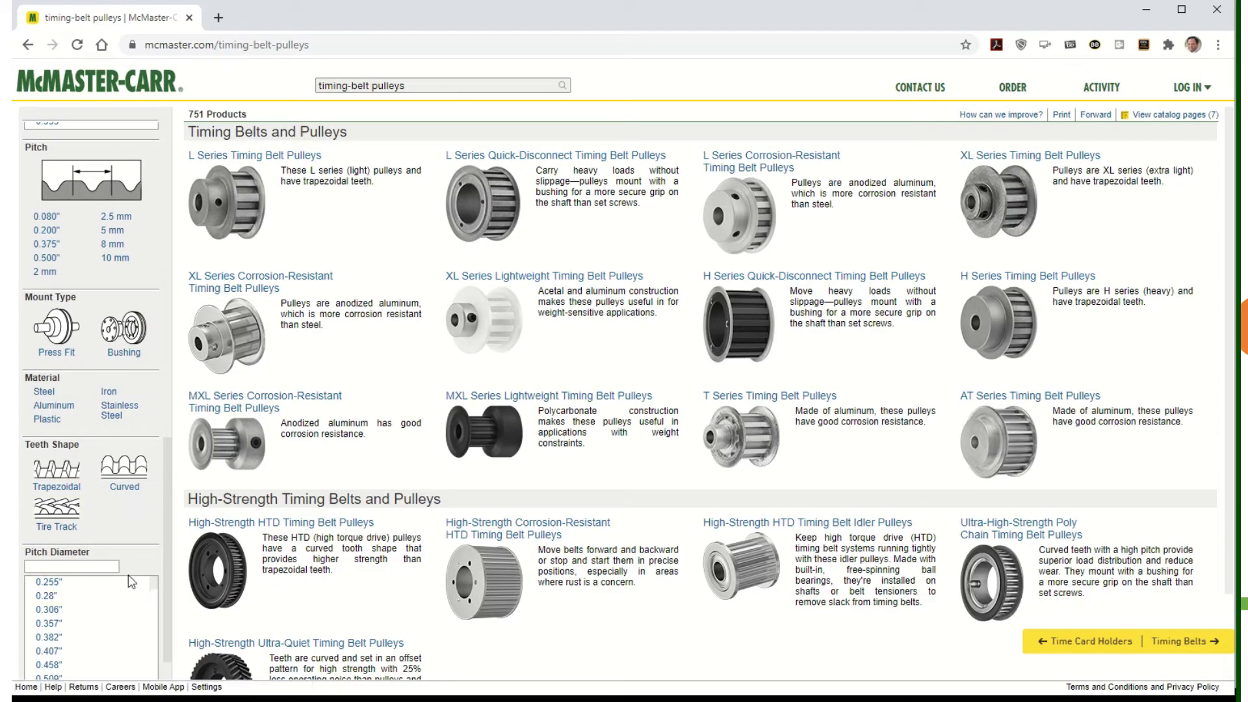
{"action": "scroll", "coordinate": [142, 521], "scroll_direction": "down", "scroll_amount": 1}
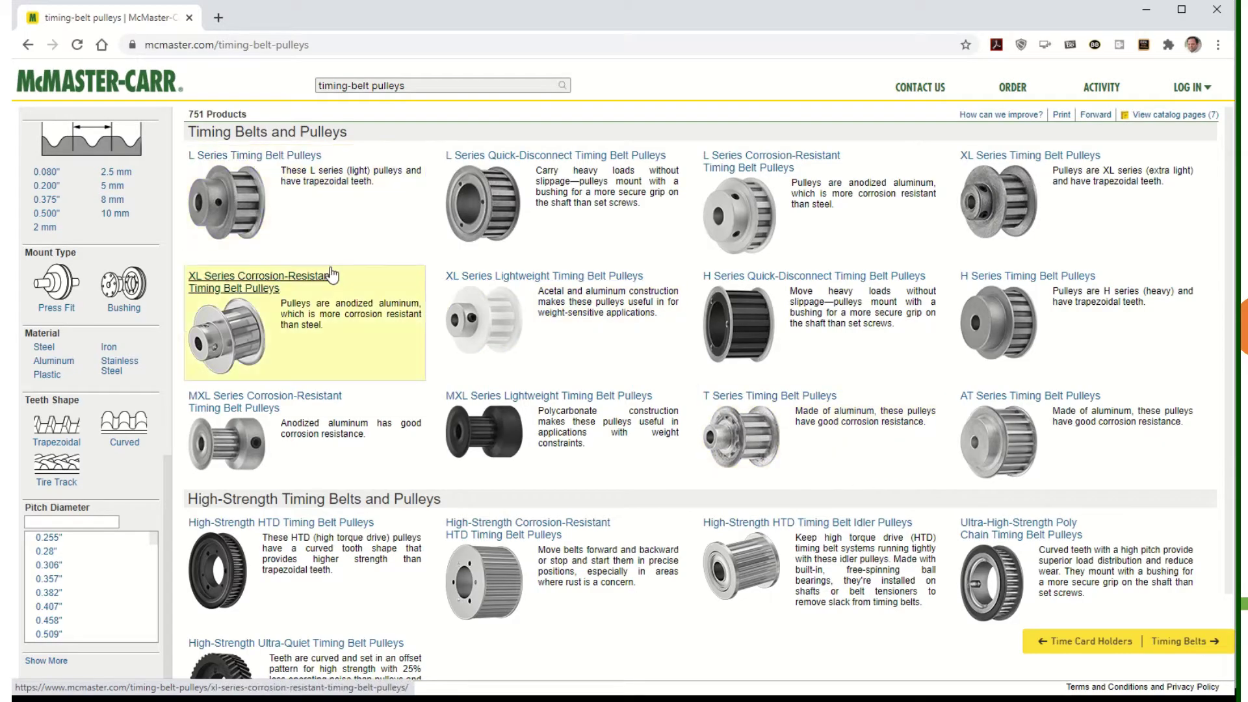
Step: Open the L Series pulley 6495K23 product page and save its 3-D Solidworks model
{"action": "left_click", "coordinate": [286, 164]}
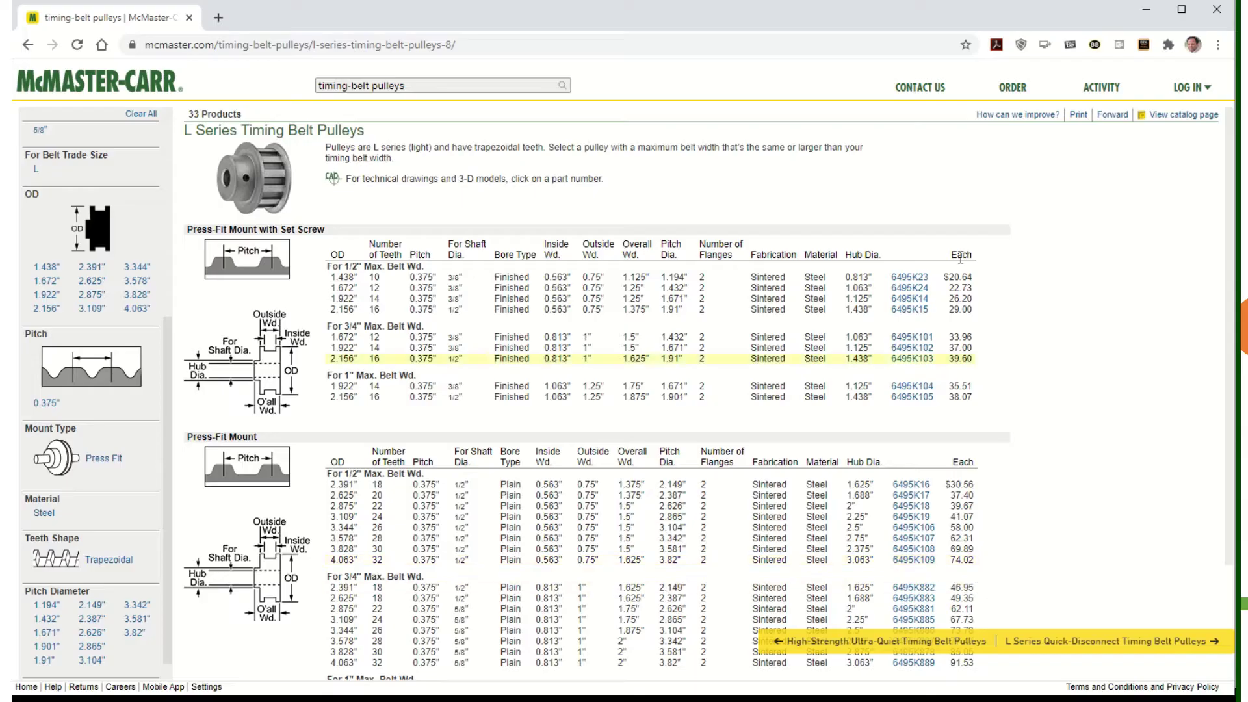
{"action": "left_click", "coordinate": [911, 279]}
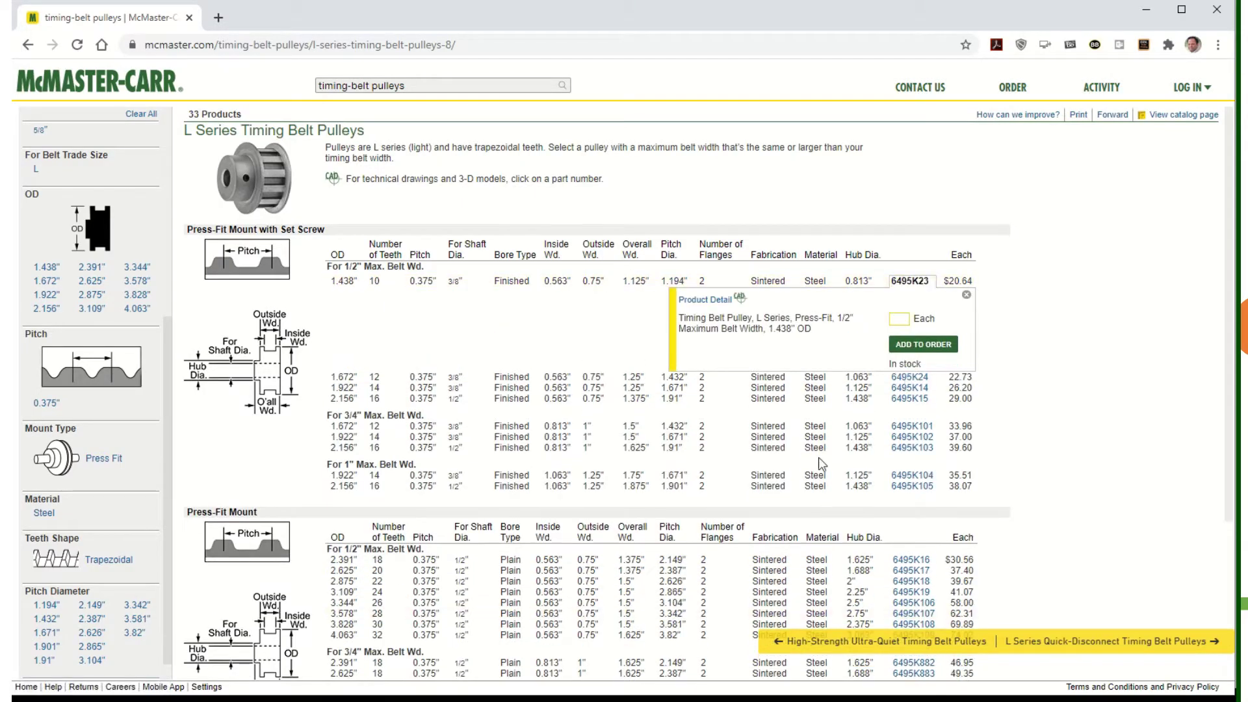
{"action": "left_click", "coordinate": [705, 299]}
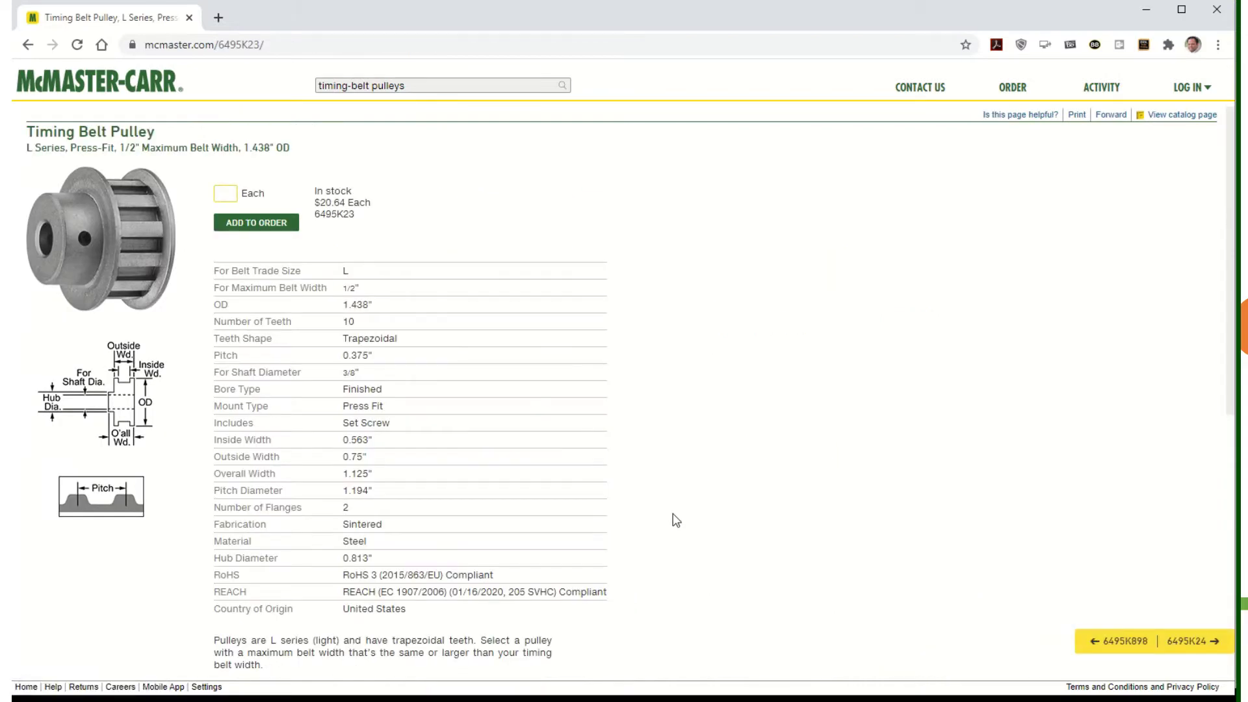
{"action": "scroll", "coordinate": [675, 520], "scroll_direction": "down", "scroll_amount": 5}
{"action": "scroll", "coordinate": [676, 519], "scroll_direction": "down", "scroll_amount": 3}
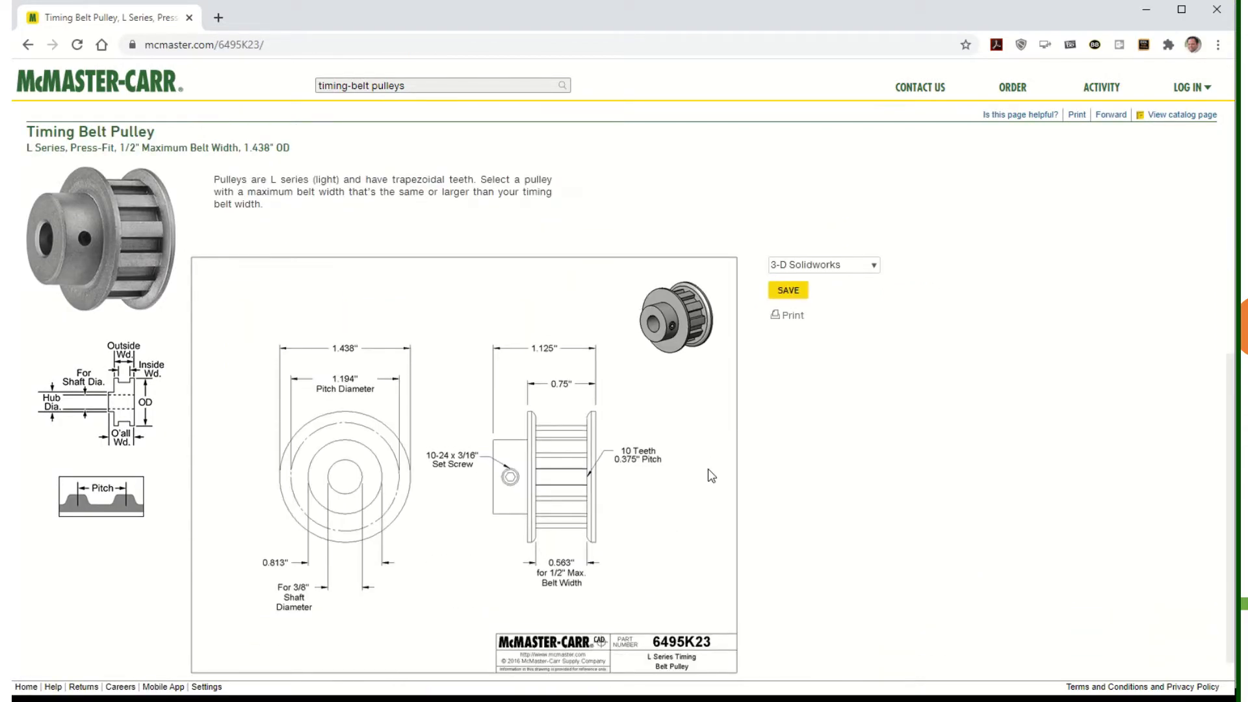
{"action": "scroll", "coordinate": [708, 469], "scroll_direction": "down", "scroll_amount": 1}
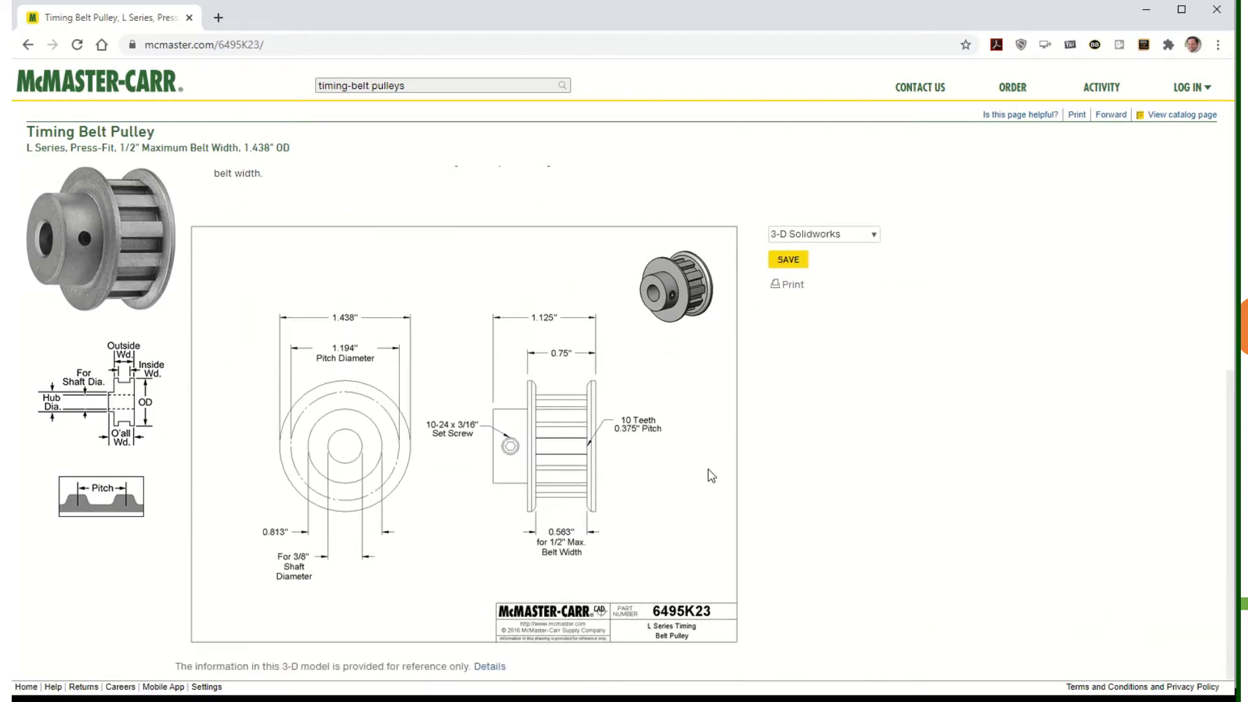
{"action": "left_click", "coordinate": [804, 259]}
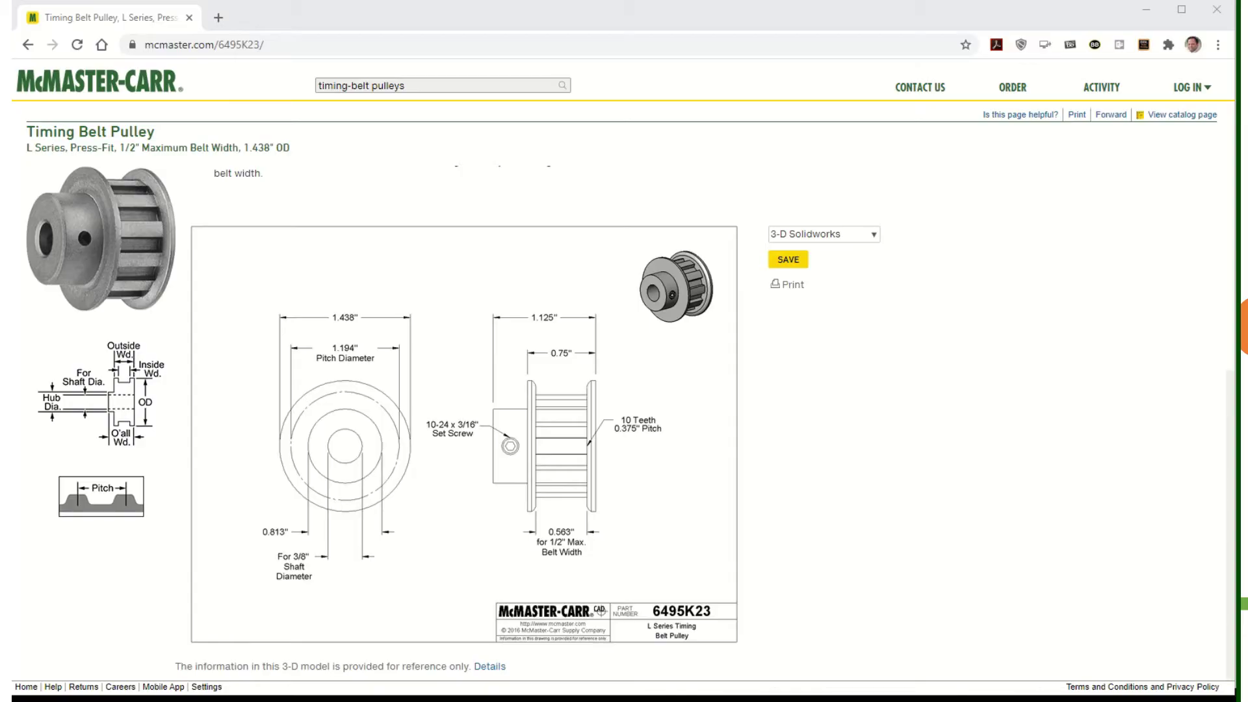
Step: Switch from the browser back to the SOLIDWORKS Part2 plate window with Alt+Tab
{"action": "key", "text": "alt+Tab"}
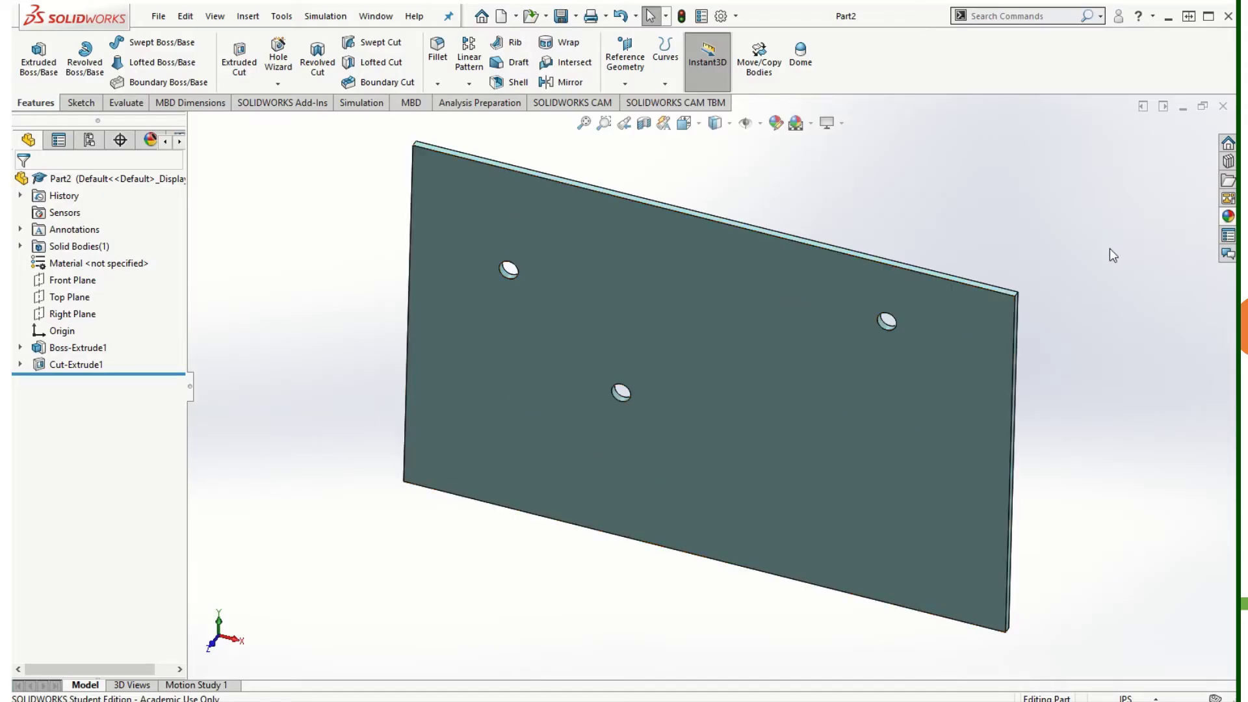
Step: Find Timing Belt Pulley in the Design Library's Toolbox Power Transmission folder and bring up its options
{"action": "left_click", "coordinate": [1228, 162]}
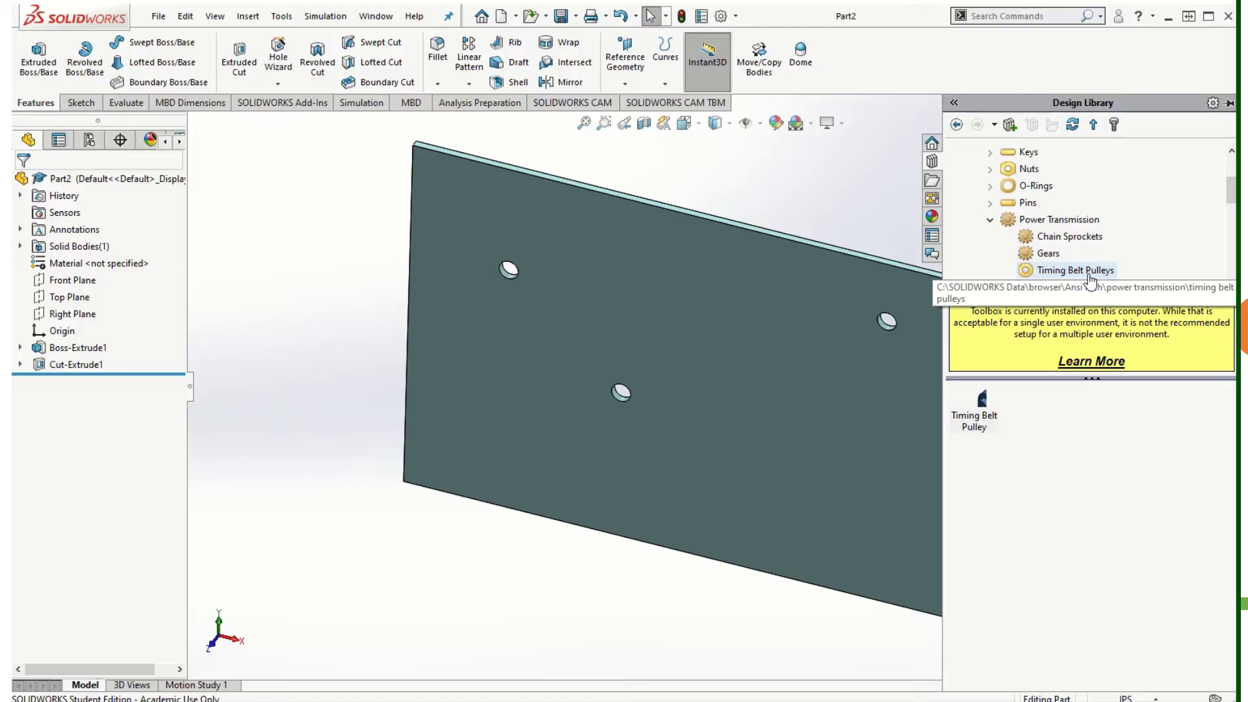
{"action": "mouse_move", "coordinate": [983, 423]}
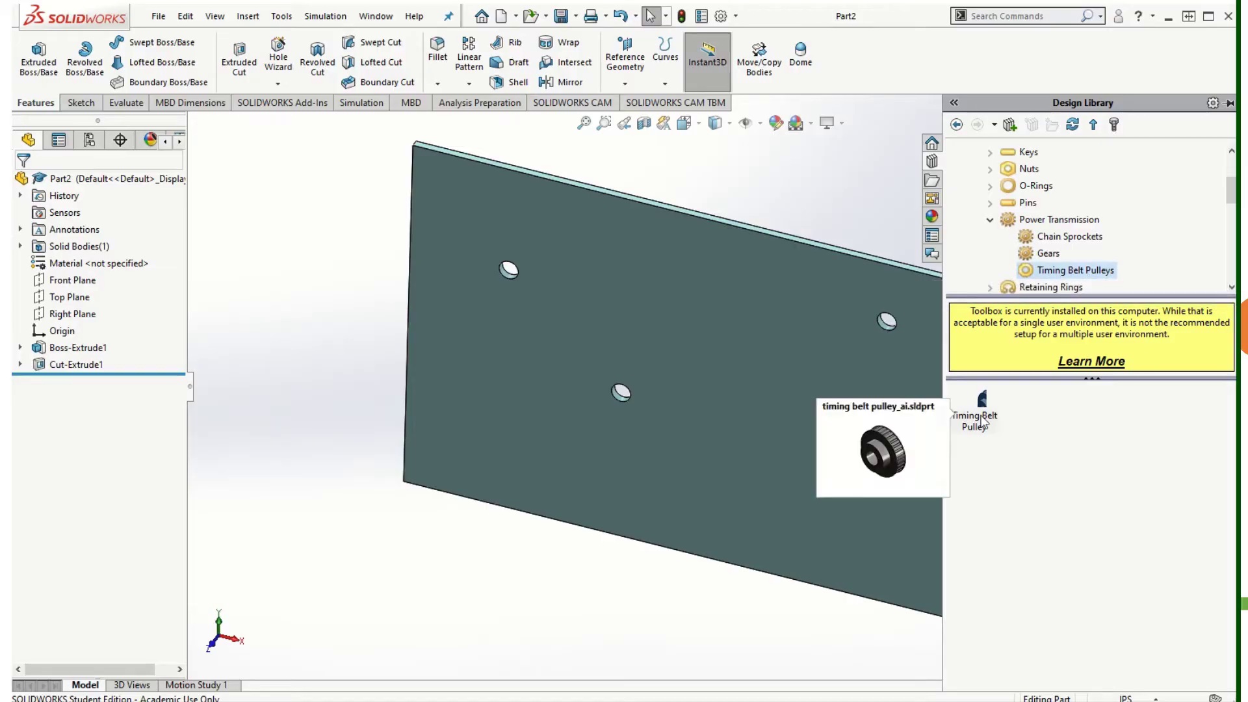
{"action": "right_click", "coordinate": [983, 423]}
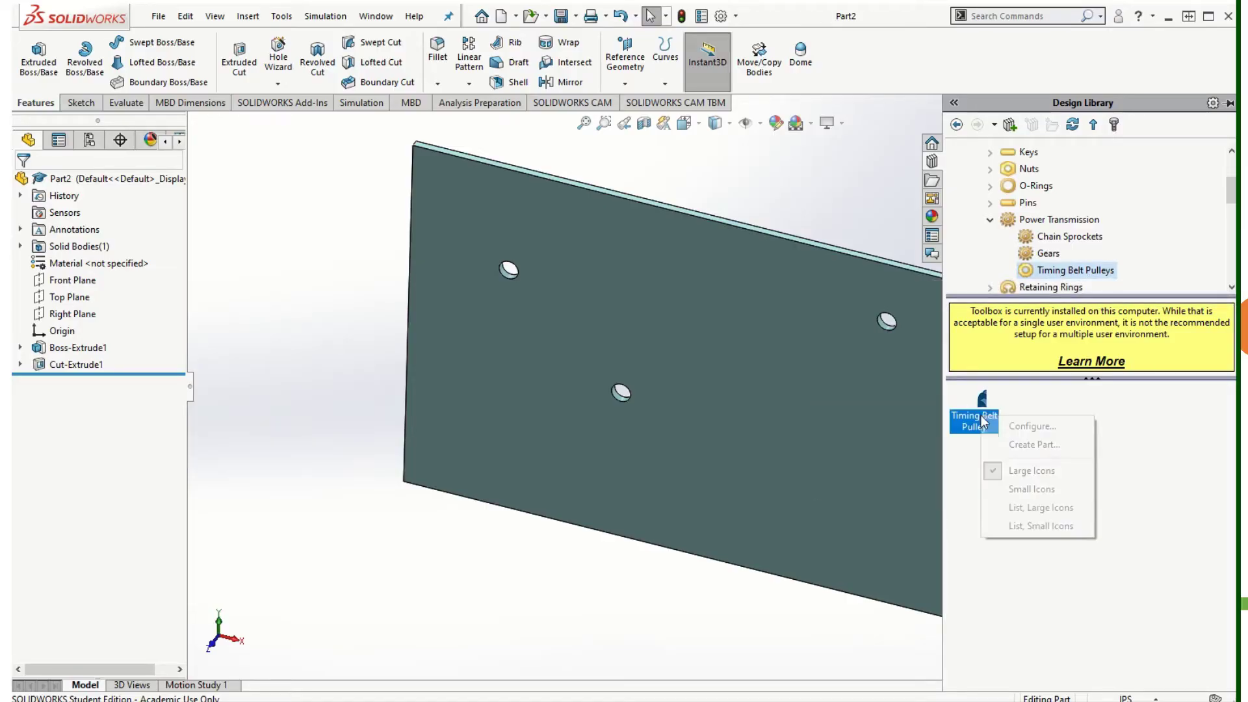
Step: Create a flanged XL pulley part: 24 grooves, 0.38 belt width, .5 hub, 0.75 length, 1/4 shaft
{"action": "left_click", "coordinate": [1033, 444]}
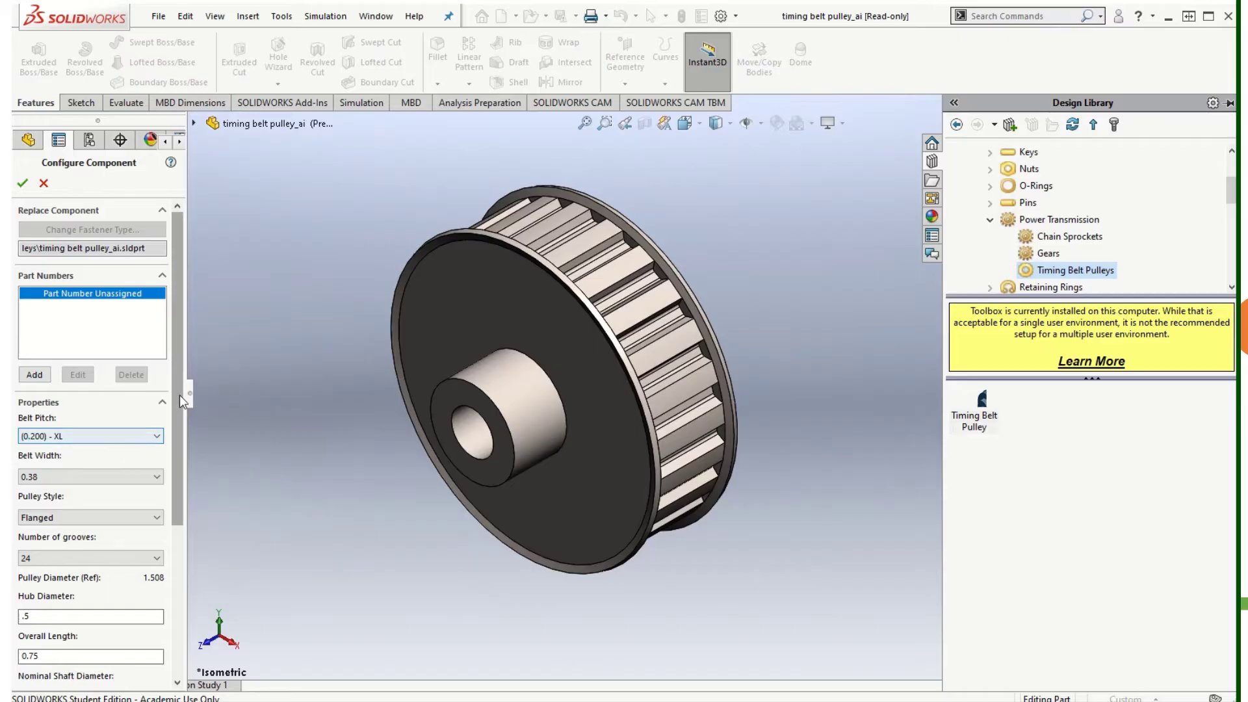
{"action": "left_click_drag", "start_coordinate": [179, 396], "coordinate": [170, 484]}
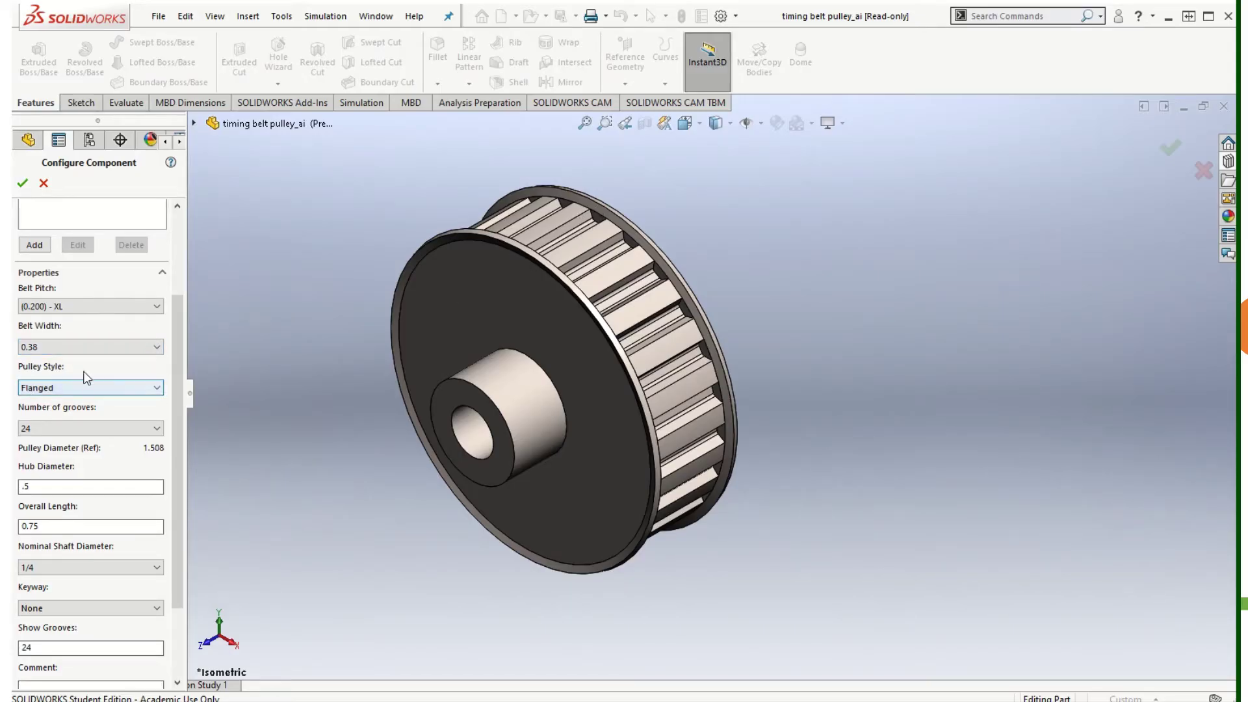
{"action": "left_click", "coordinate": [78, 386]}
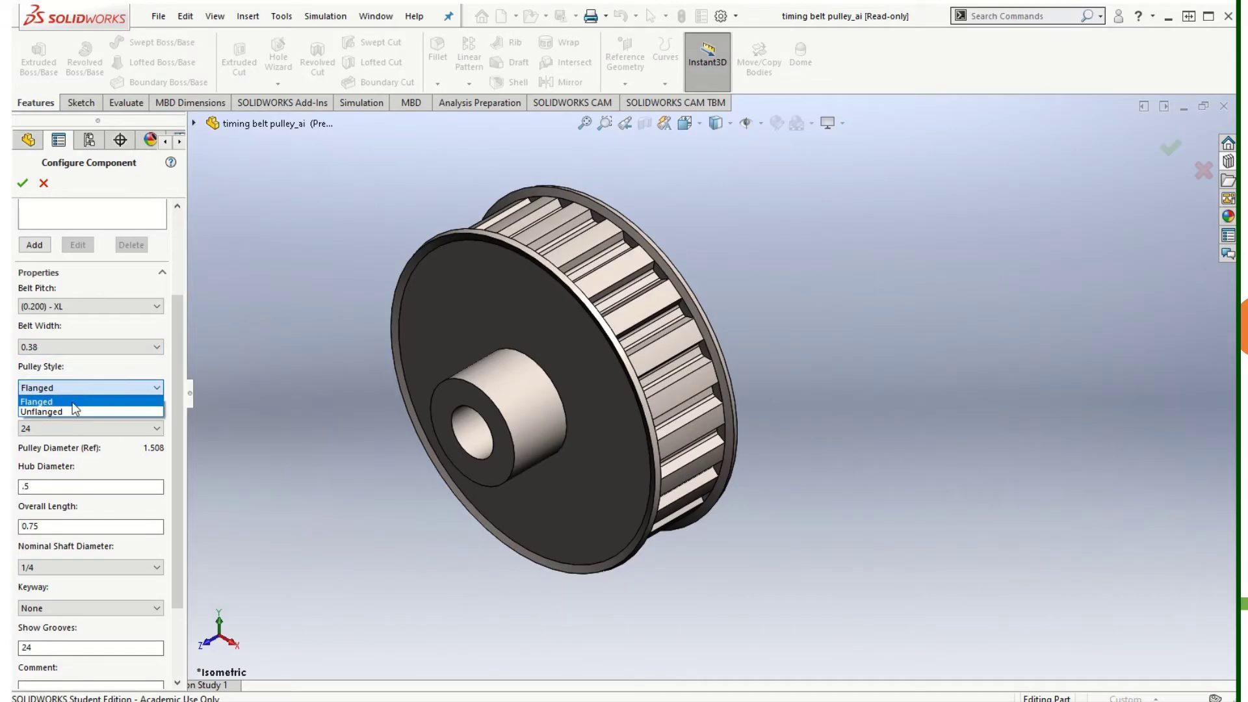
{"action": "left_click", "coordinate": [69, 411]}
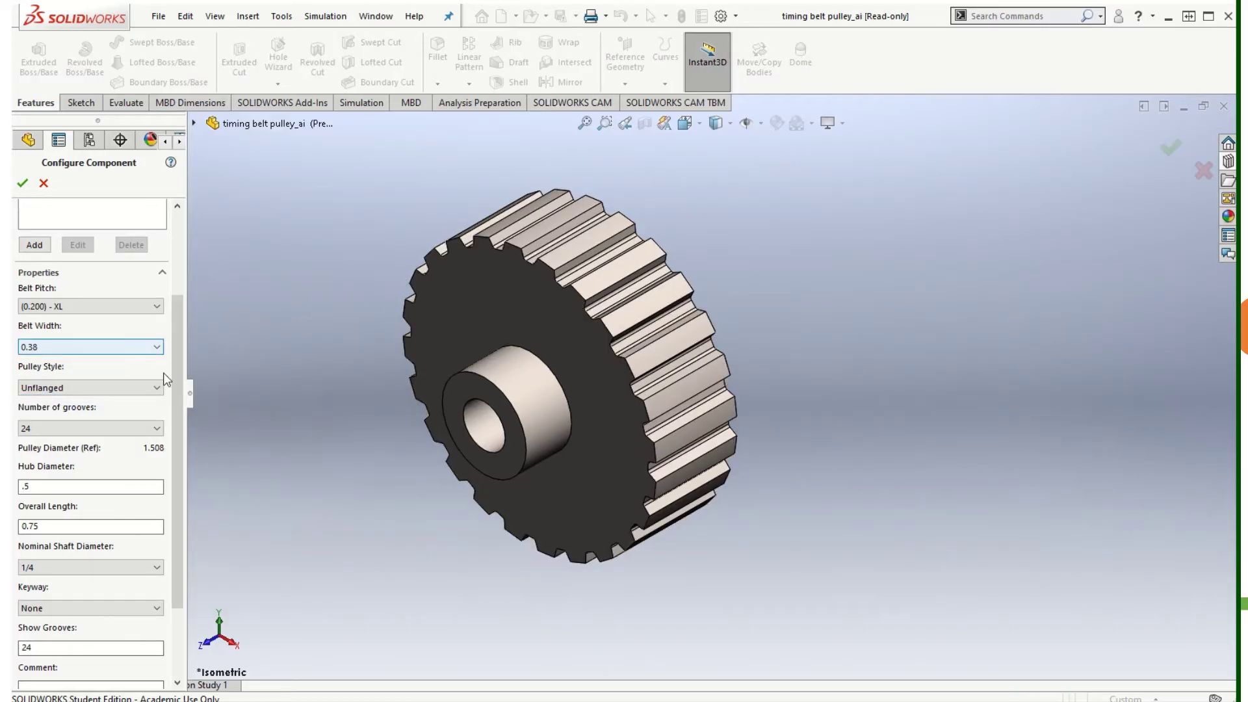
{"action": "left_click", "coordinate": [86, 387]}
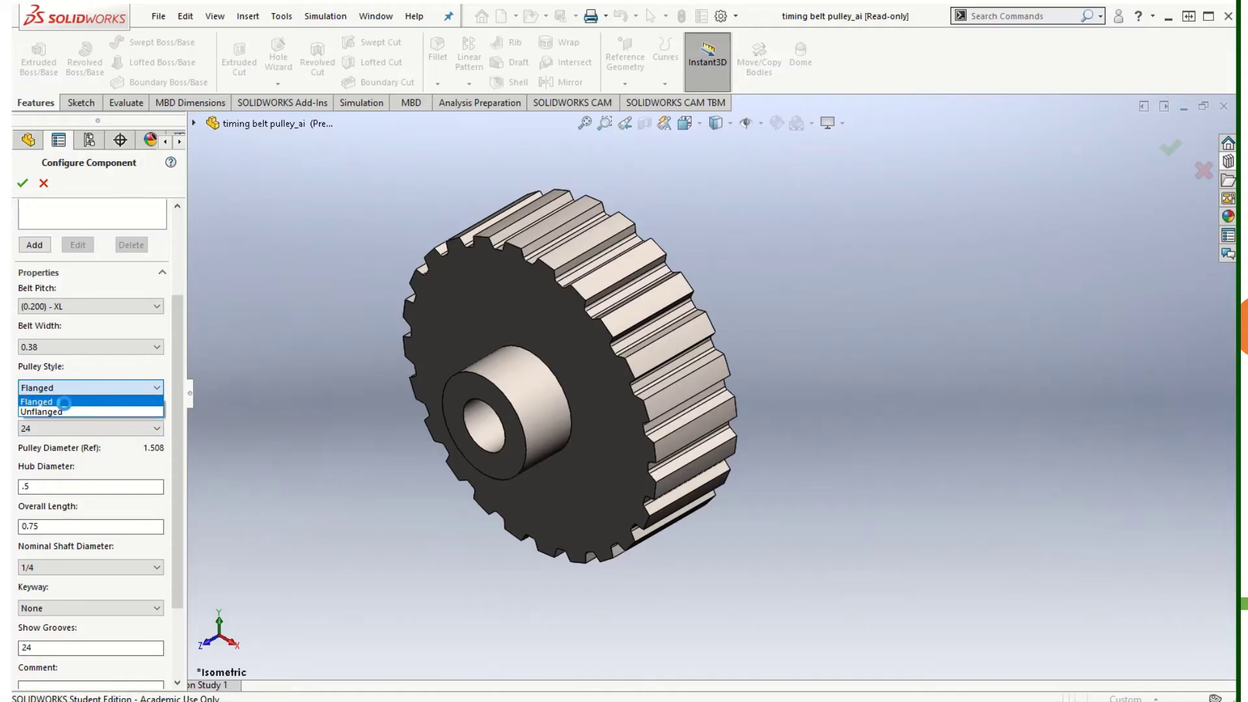
{"action": "left_click", "coordinate": [64, 401]}
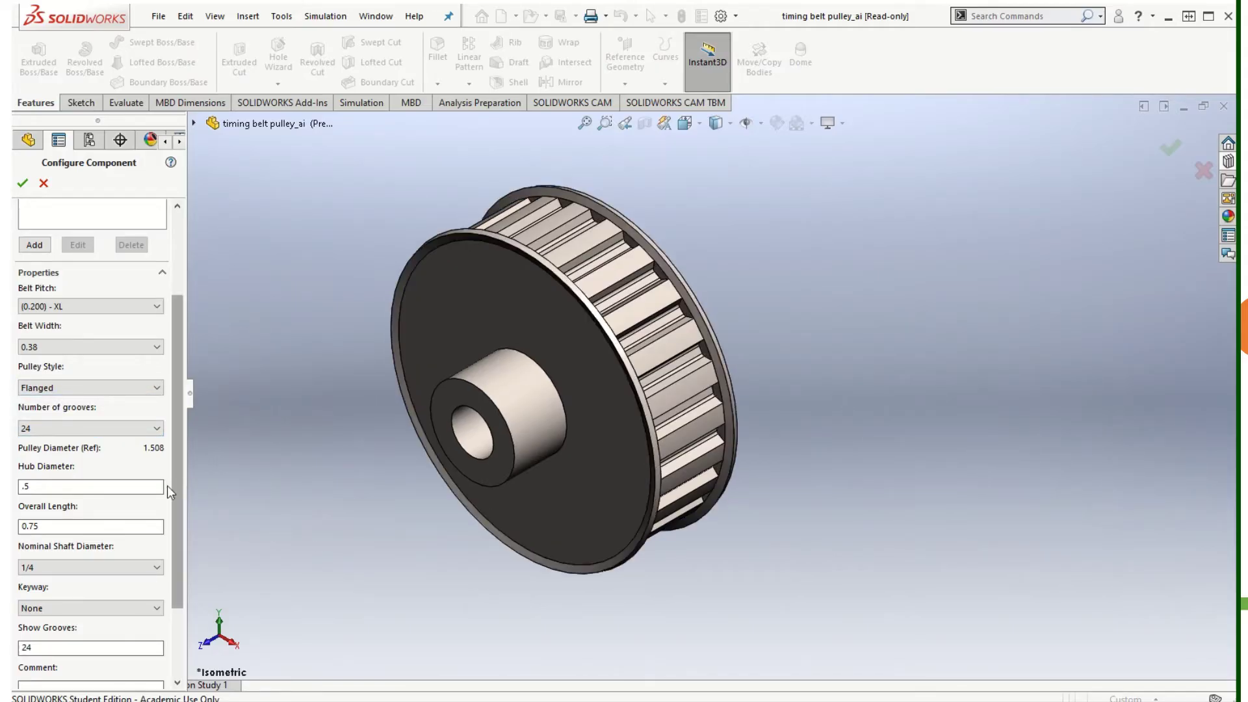
{"action": "left_click_drag", "start_coordinate": [174, 457], "coordinate": [174, 534]}
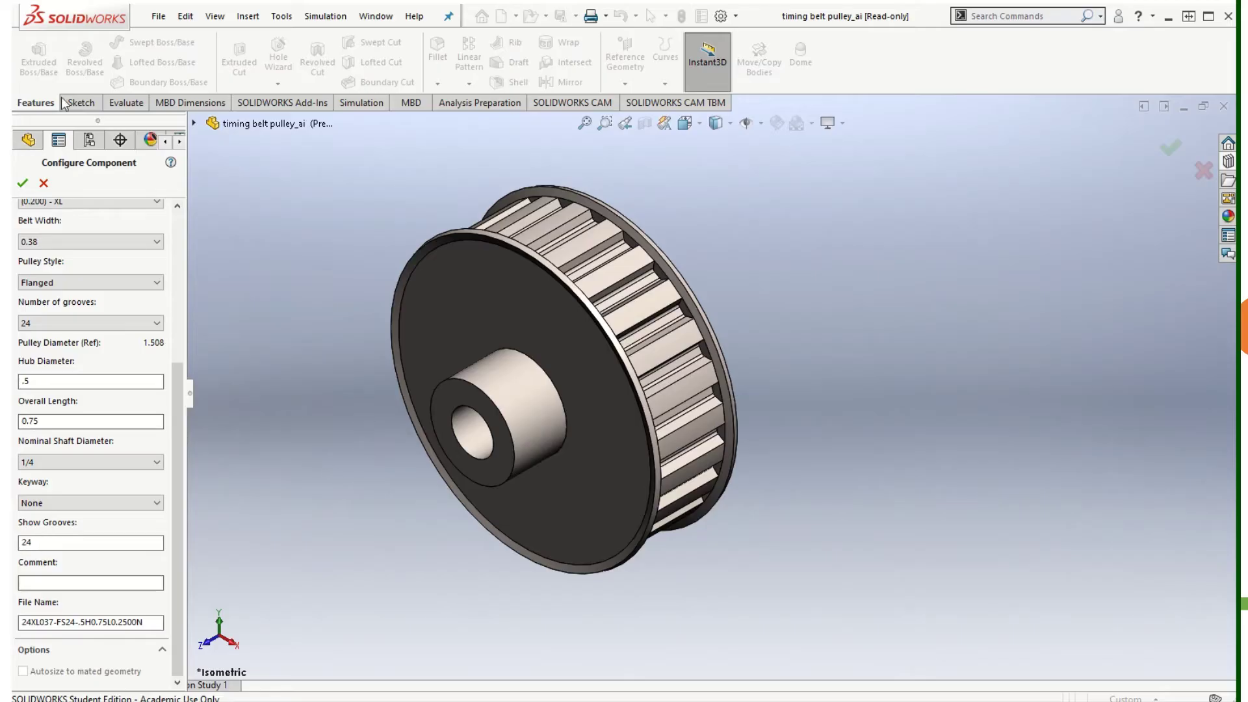
{"action": "left_click", "coordinate": [23, 182]}
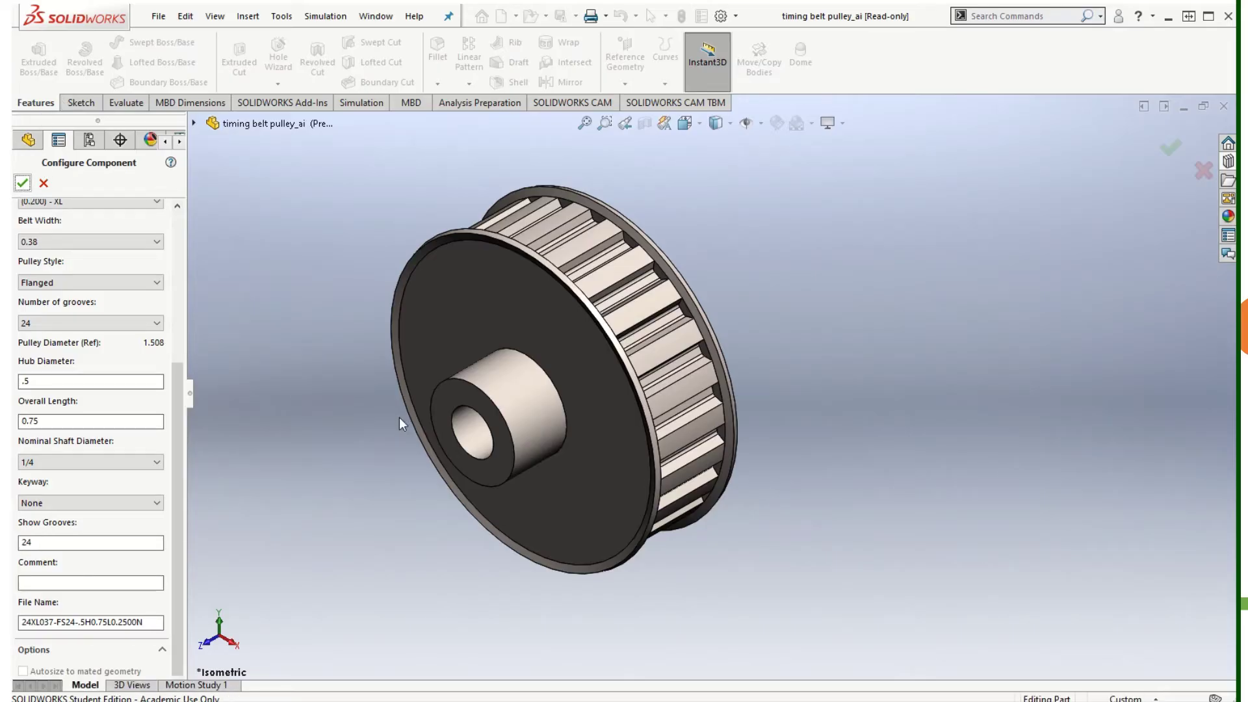
Step: Make an assembly from Part2, placing the three-hole plate as its first component
{"action": "key", "text": "ctrl+Tab"}
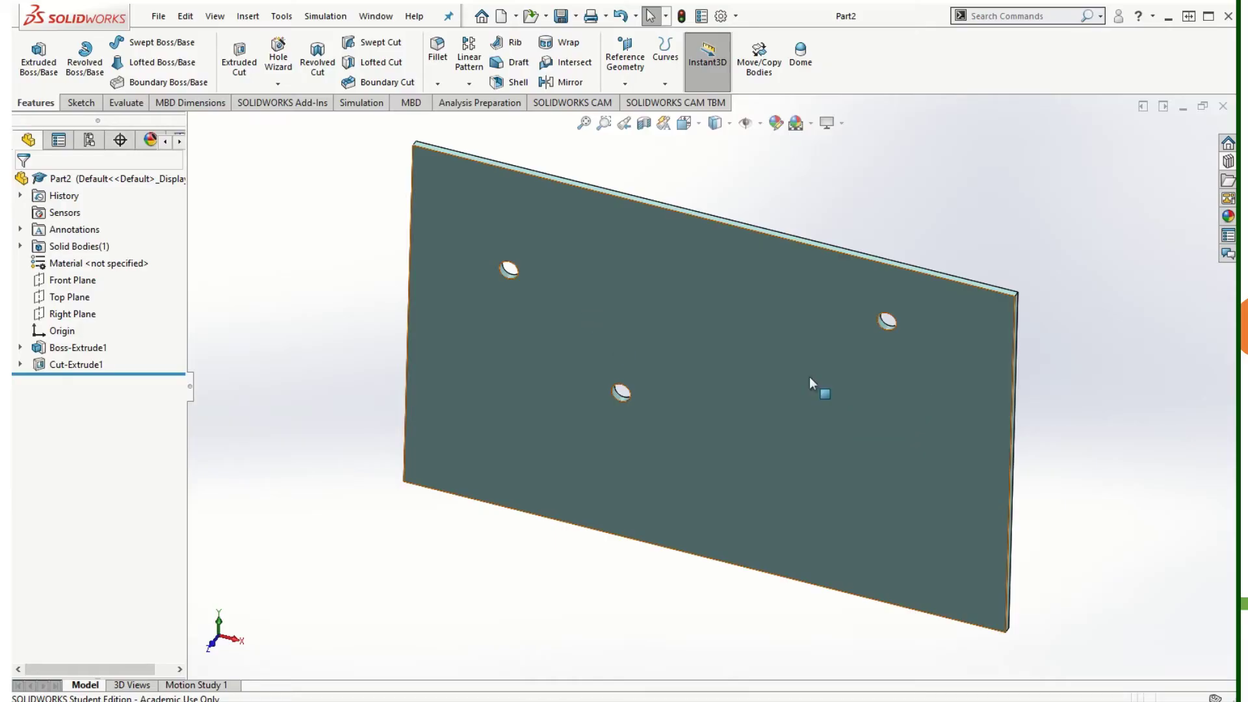
{"action": "left_click", "coordinate": [158, 16]}
{"action": "left_click", "coordinate": [225, 158]}
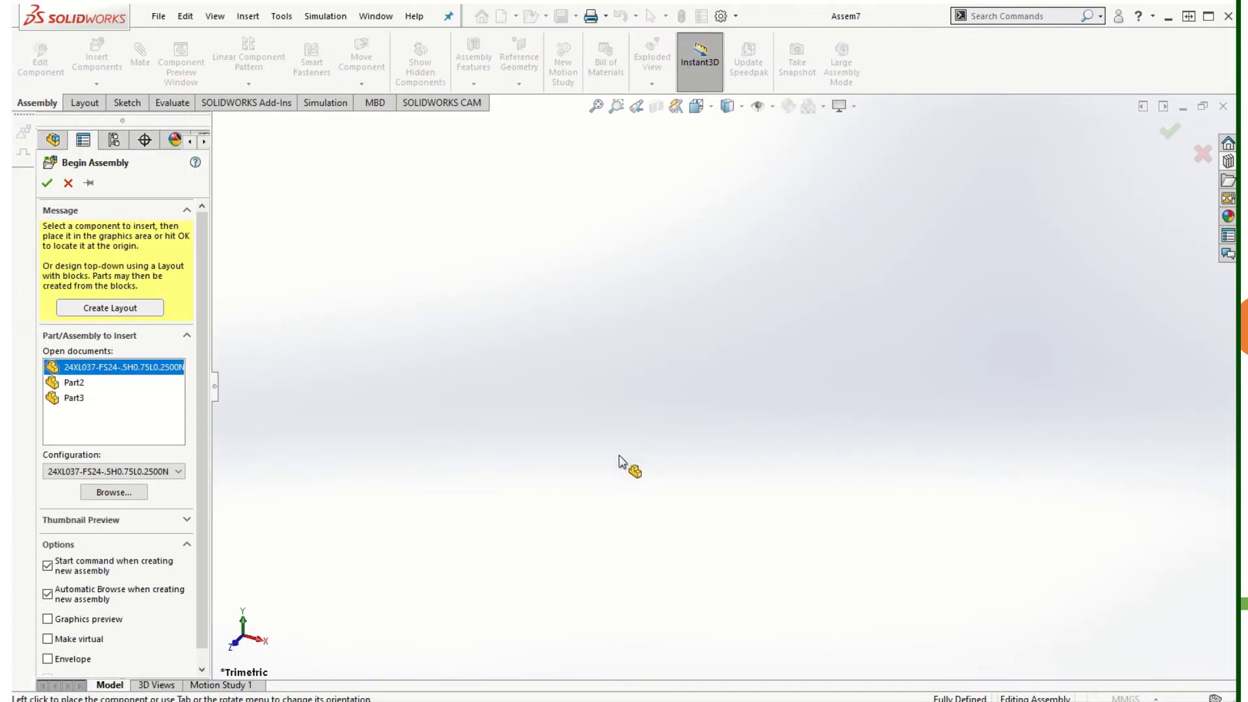
{"action": "left_click", "coordinate": [76, 386]}
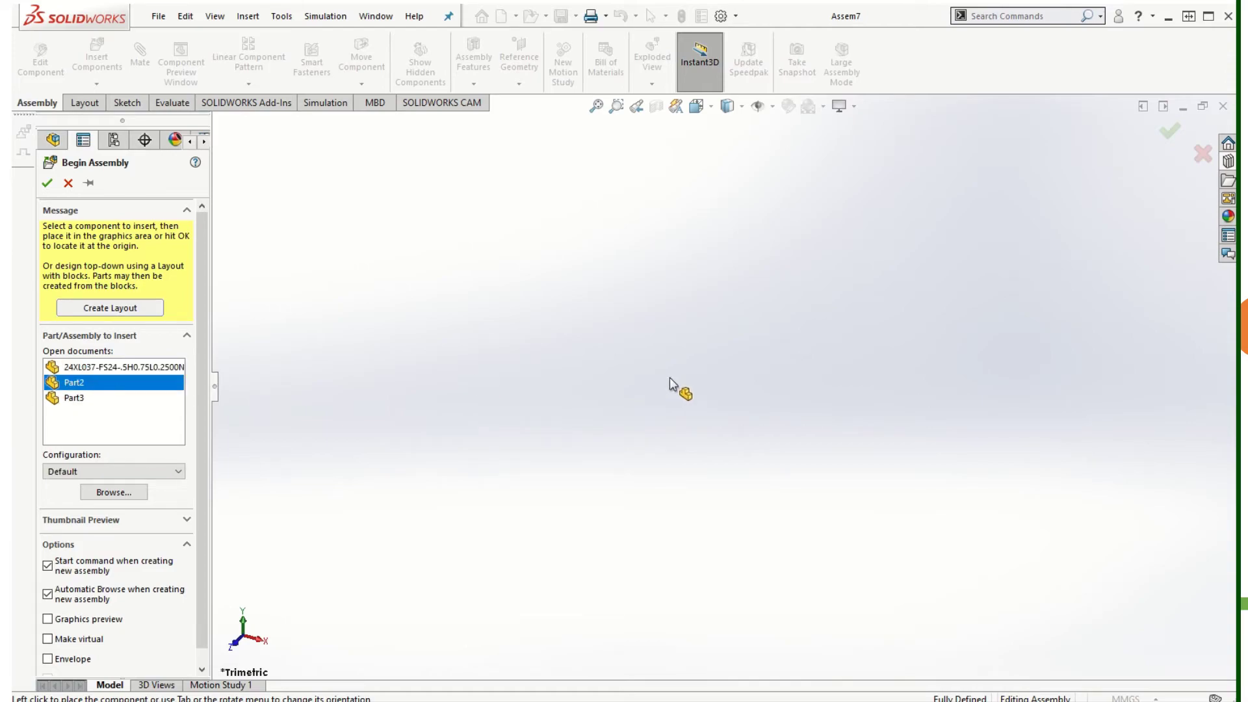
{"action": "left_click", "coordinate": [695, 388]}
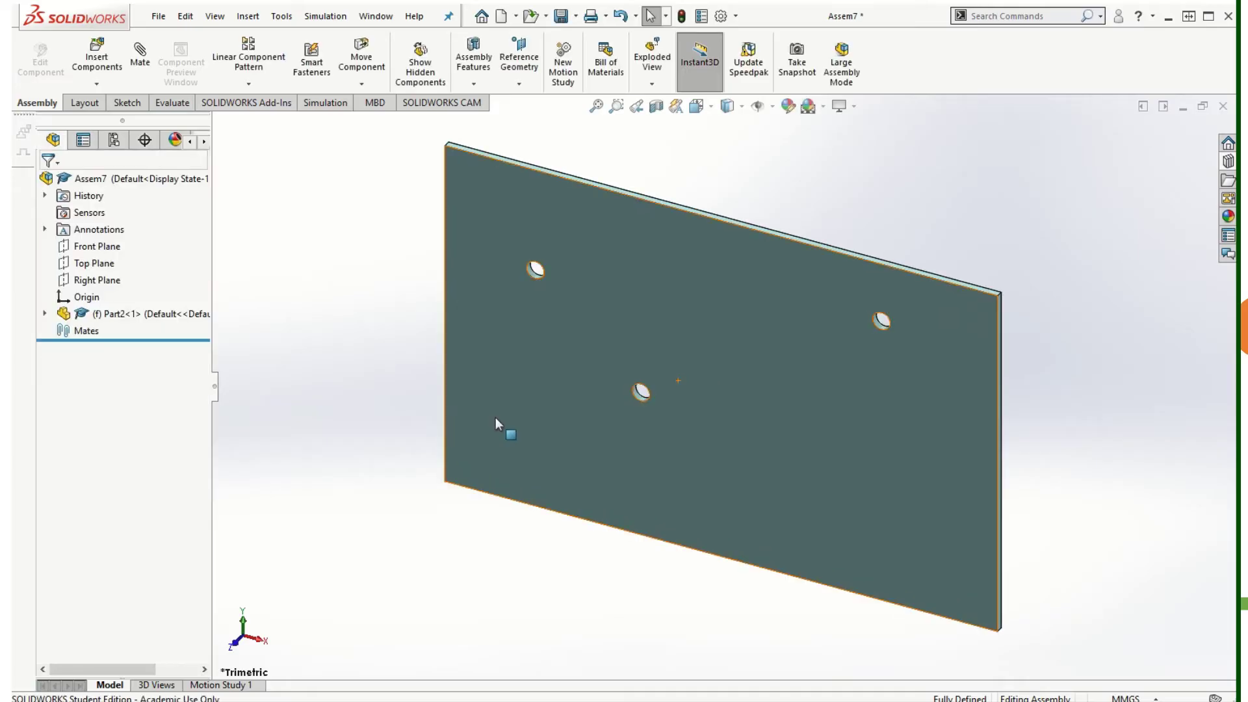
Step: Insert the Part3 rod beside the plate and copy it for three rods in total
{"action": "left_click", "coordinate": [117, 71]}
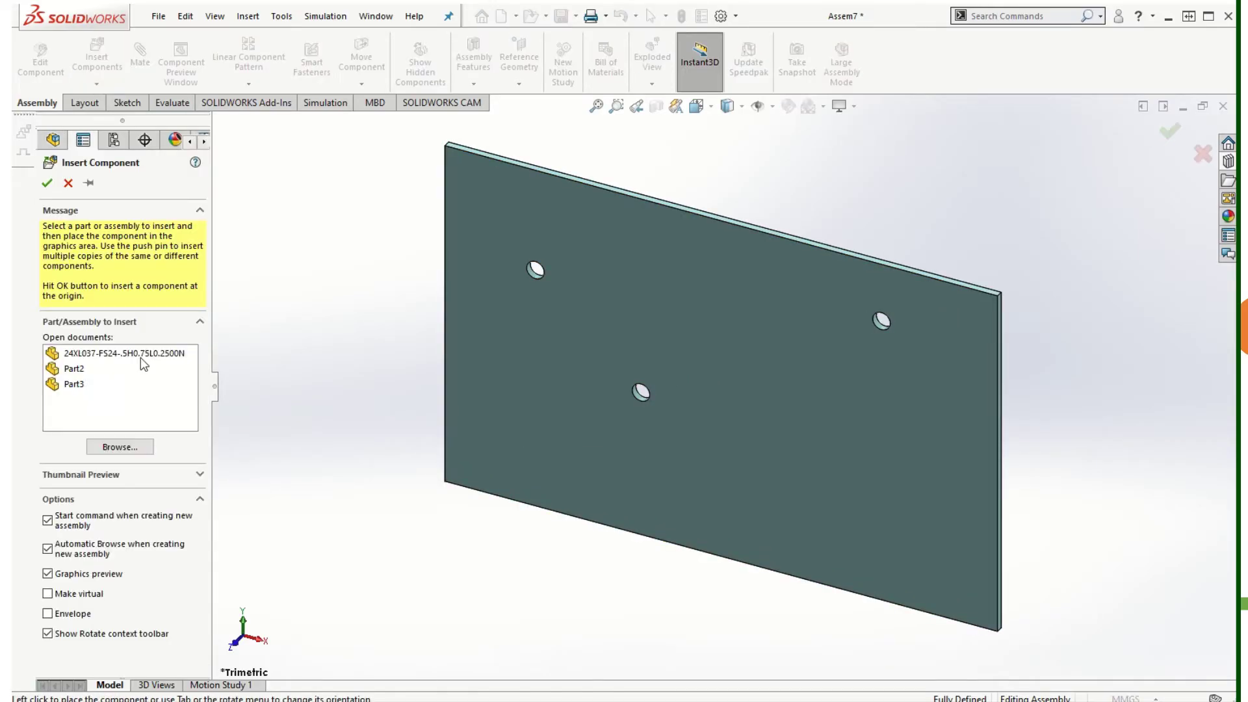
{"action": "left_click", "coordinate": [71, 384]}
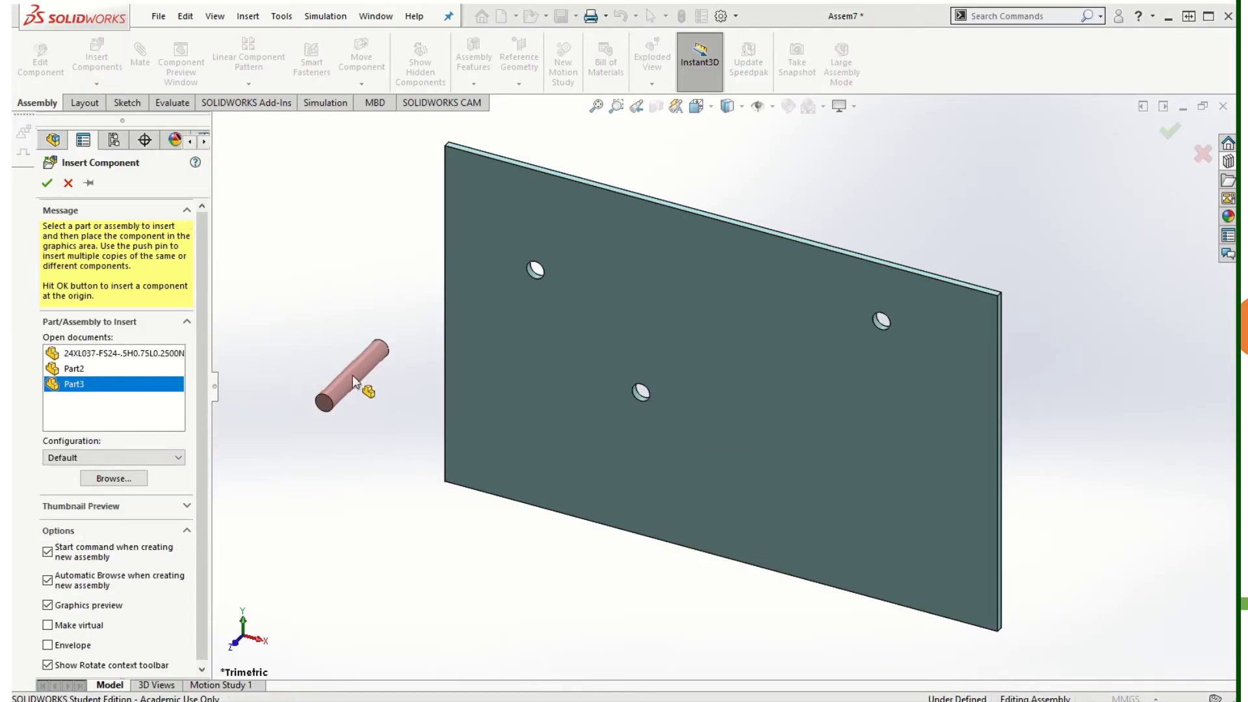
{"action": "left_click", "coordinate": [395, 299]}
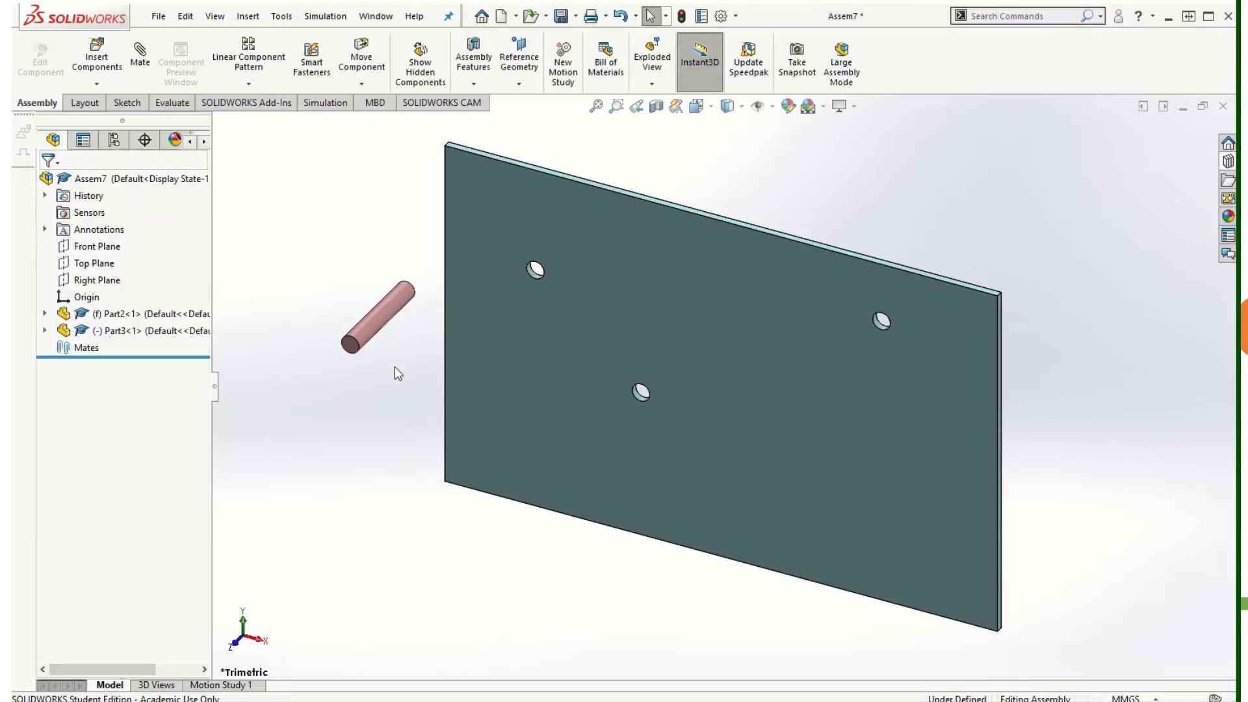
{"action": "left_click_drag", "start_coordinate": [382, 325], "coordinate": [416, 478], "text": "ctrl"}
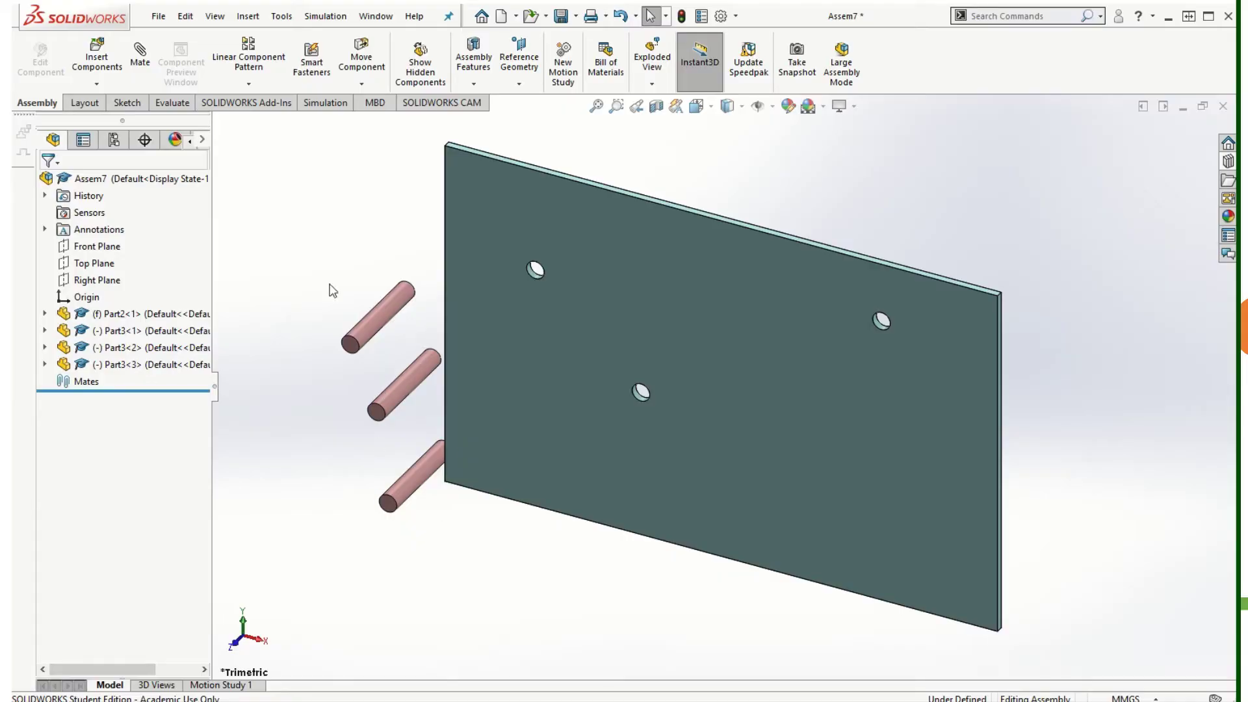
Step: Mate each of the three rods concentric with its own plate hole
{"action": "left_click", "coordinate": [139, 56]}
{"action": "left_click", "coordinate": [381, 313]}
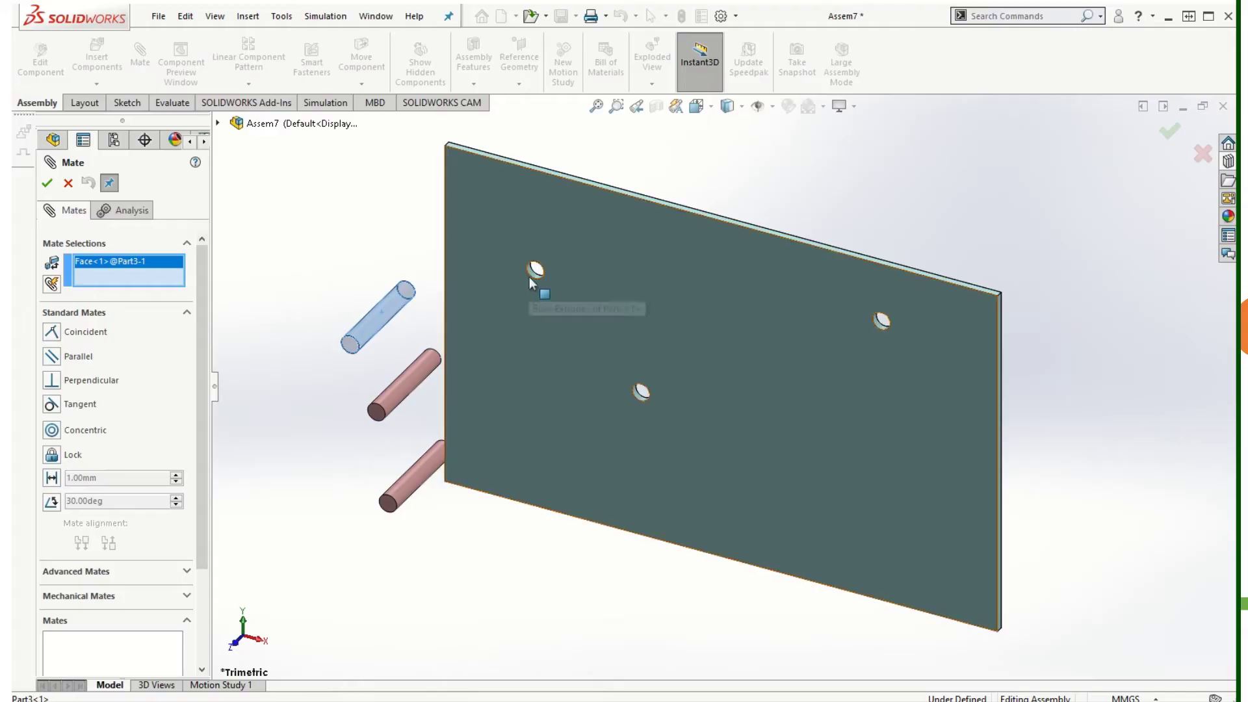
{"action": "scroll", "coordinate": [534, 273], "scroll_direction": "down", "scroll_amount": 5}
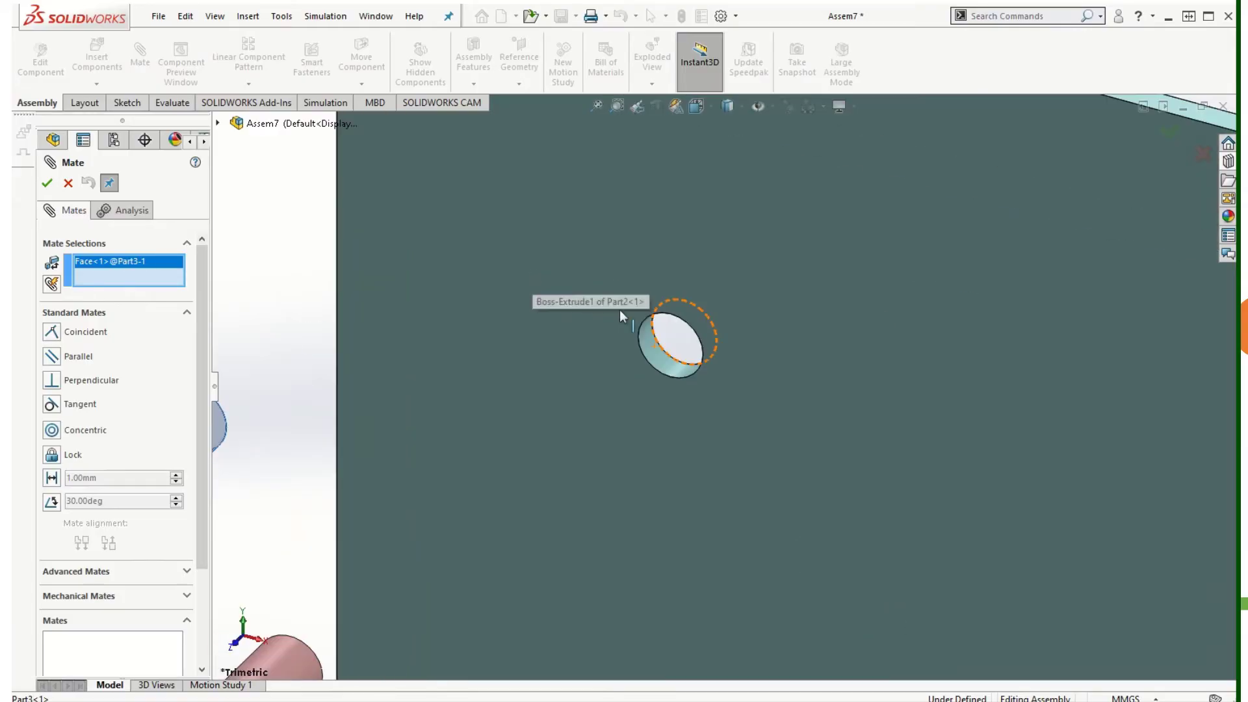
{"action": "left_click", "coordinate": [655, 351]}
{"action": "scroll", "coordinate": [684, 468], "scroll_direction": "up", "scroll_amount": 5}
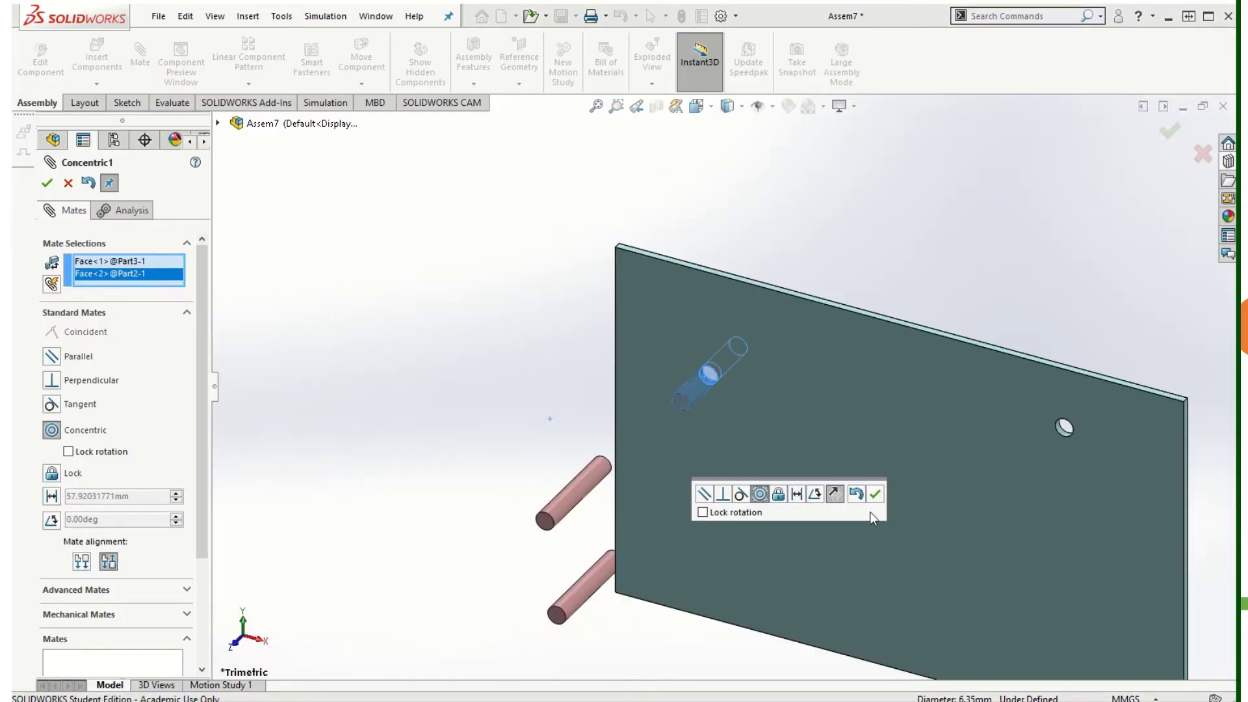
{"action": "left_click", "coordinate": [875, 494]}
{"action": "scroll", "coordinate": [916, 497], "scroll_direction": "down", "scroll_amount": 3}
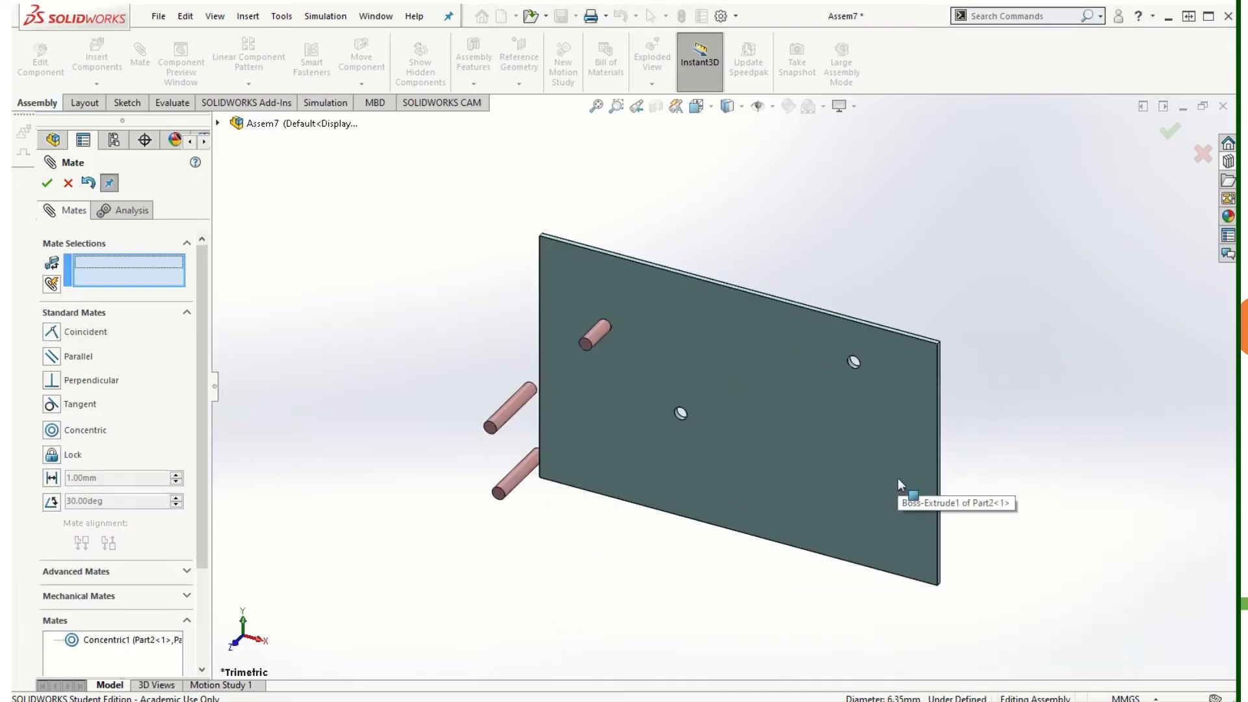
{"action": "left_click", "coordinate": [506, 406]}
{"action": "scroll", "coordinate": [716, 449], "scroll_direction": "down", "scroll_amount": 2}
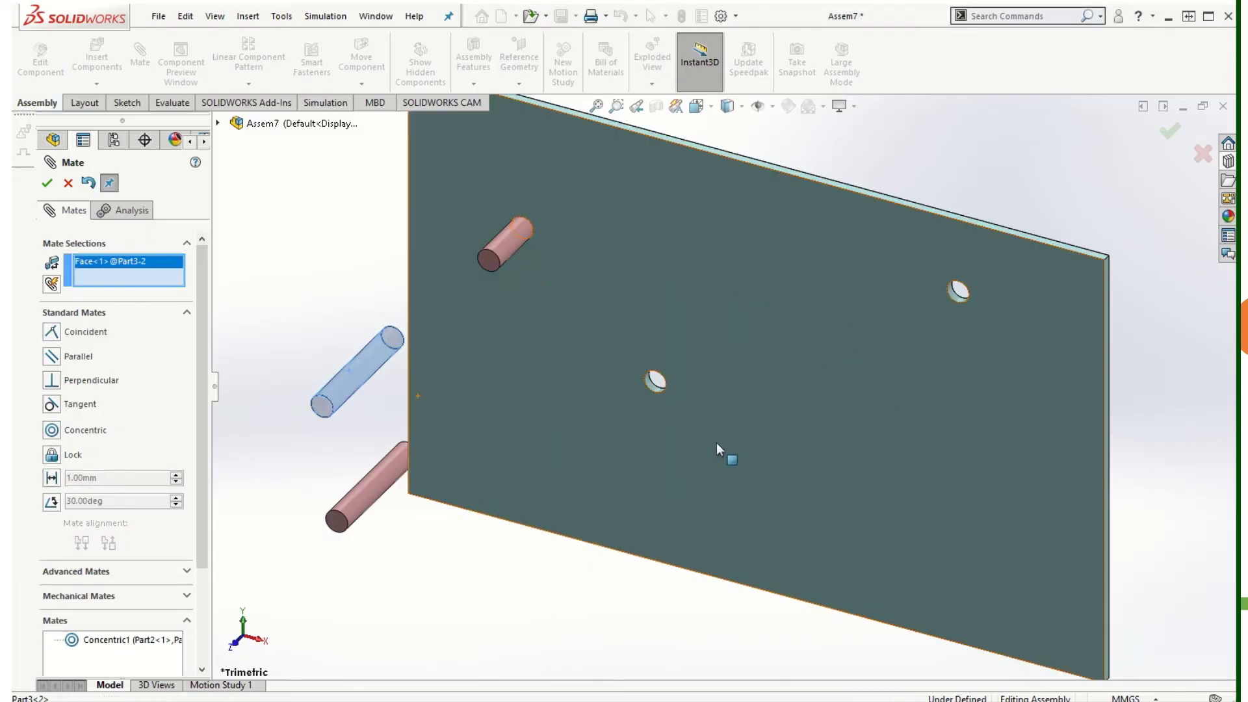
{"action": "left_click", "coordinate": [654, 383]}
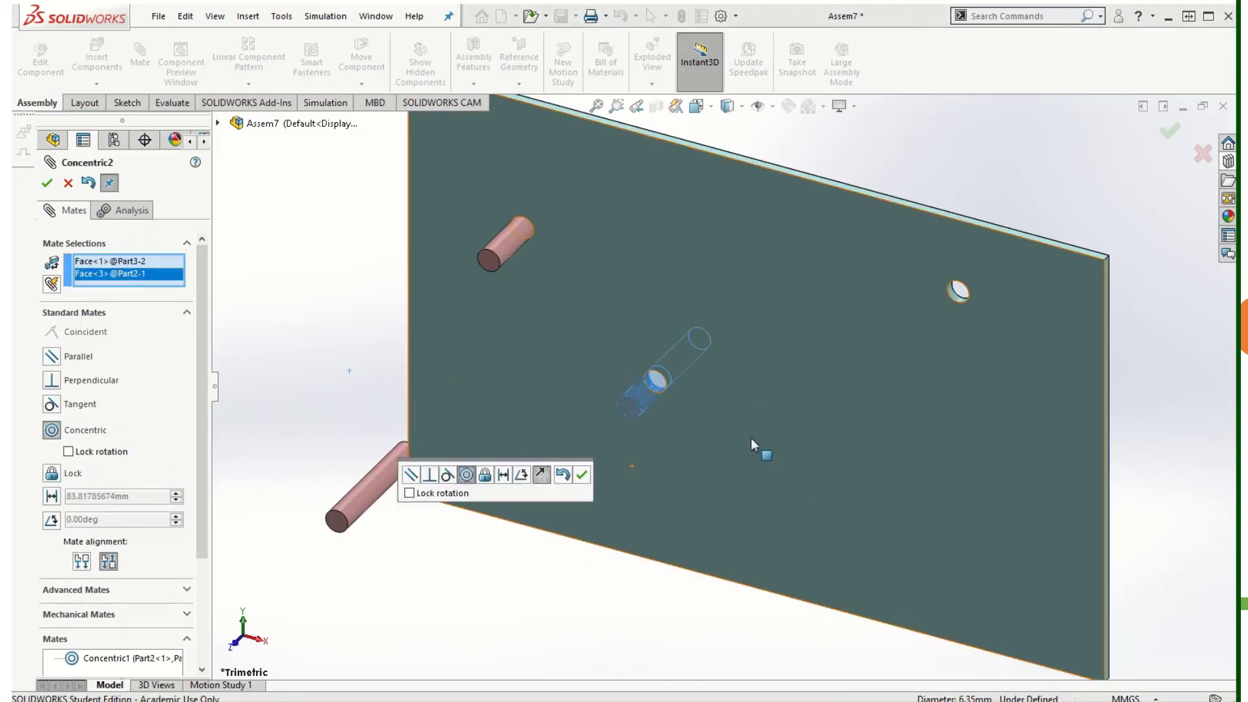
{"action": "left_click", "coordinate": [580, 475]}
{"action": "left_click", "coordinate": [379, 474]}
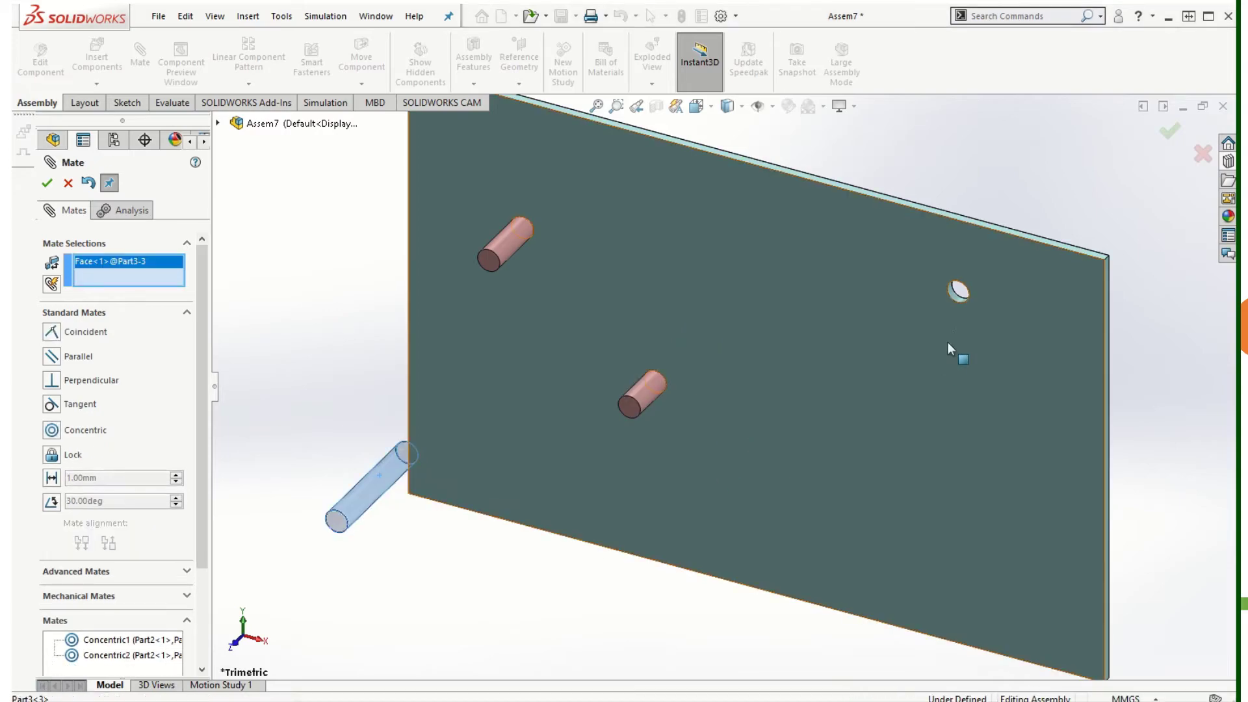
{"action": "left_click", "coordinate": [955, 298]}
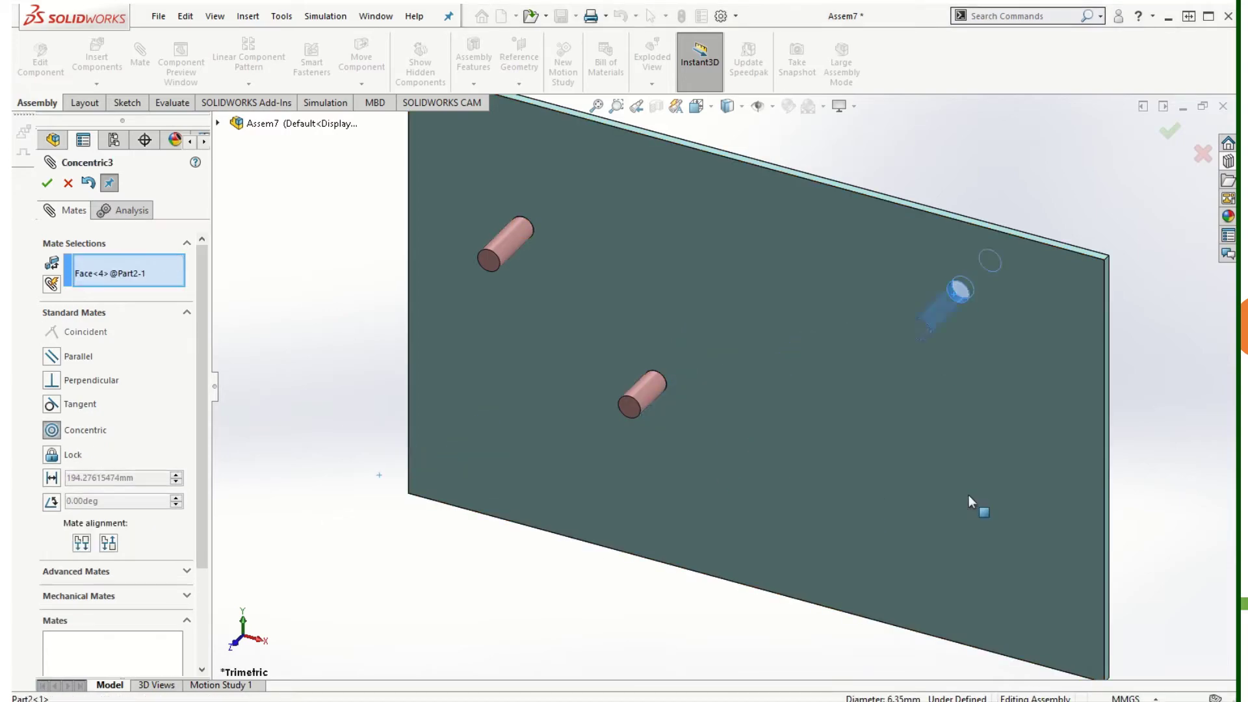
{"action": "middle_click_drag", "start_coordinate": [985, 507], "coordinate": [760, 221]}
{"action": "left_click", "coordinate": [1164, 524]}
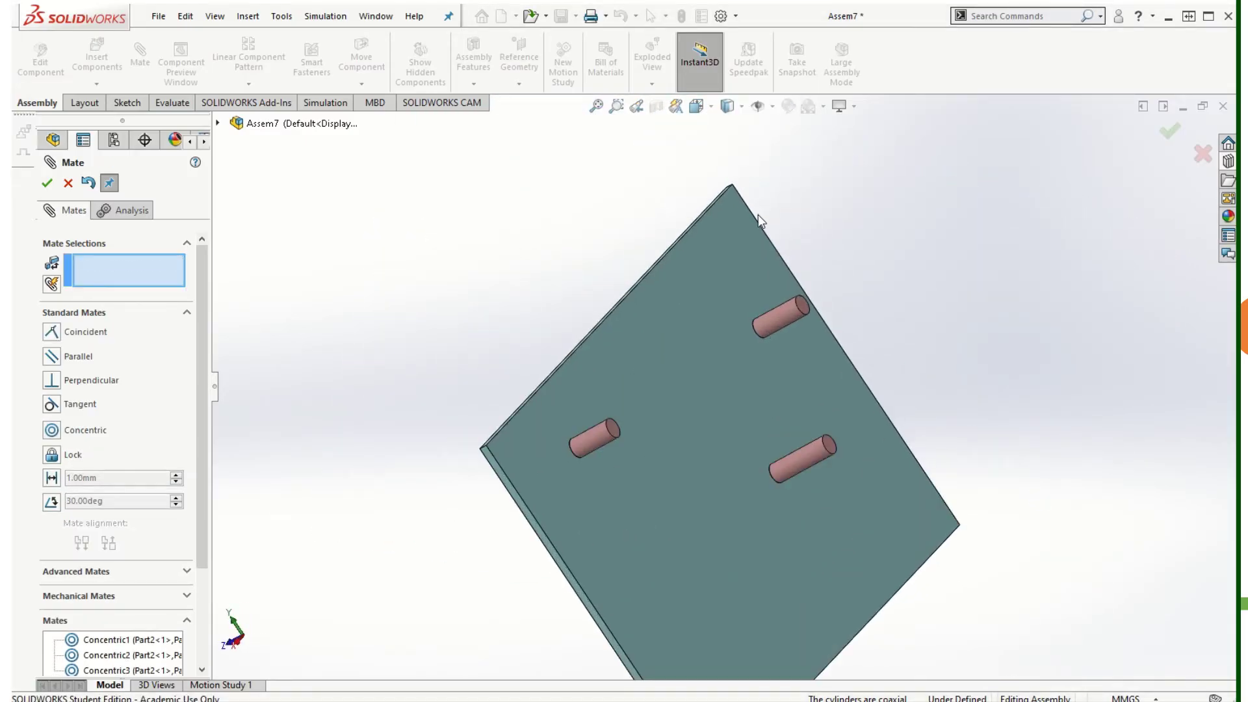
Step: Add coincident mates seating each rod's end face flush with the plate face
{"action": "left_click", "coordinate": [614, 427]}
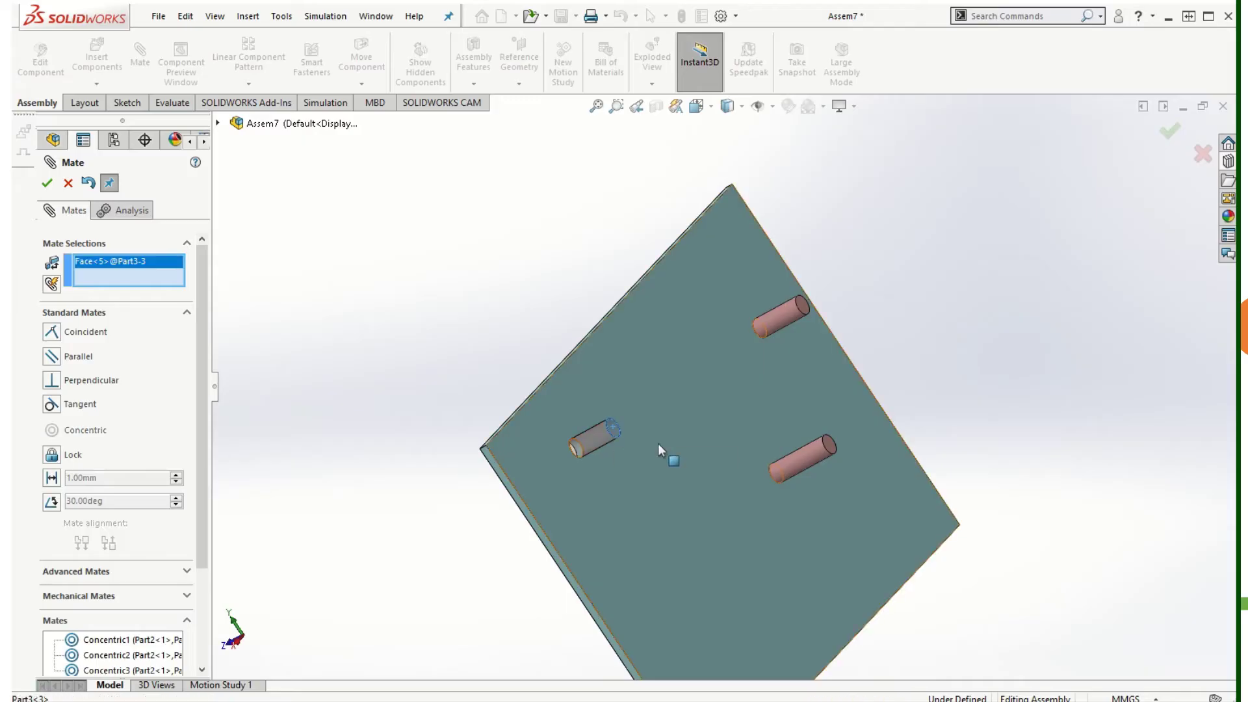
{"action": "left_click", "coordinate": [694, 466]}
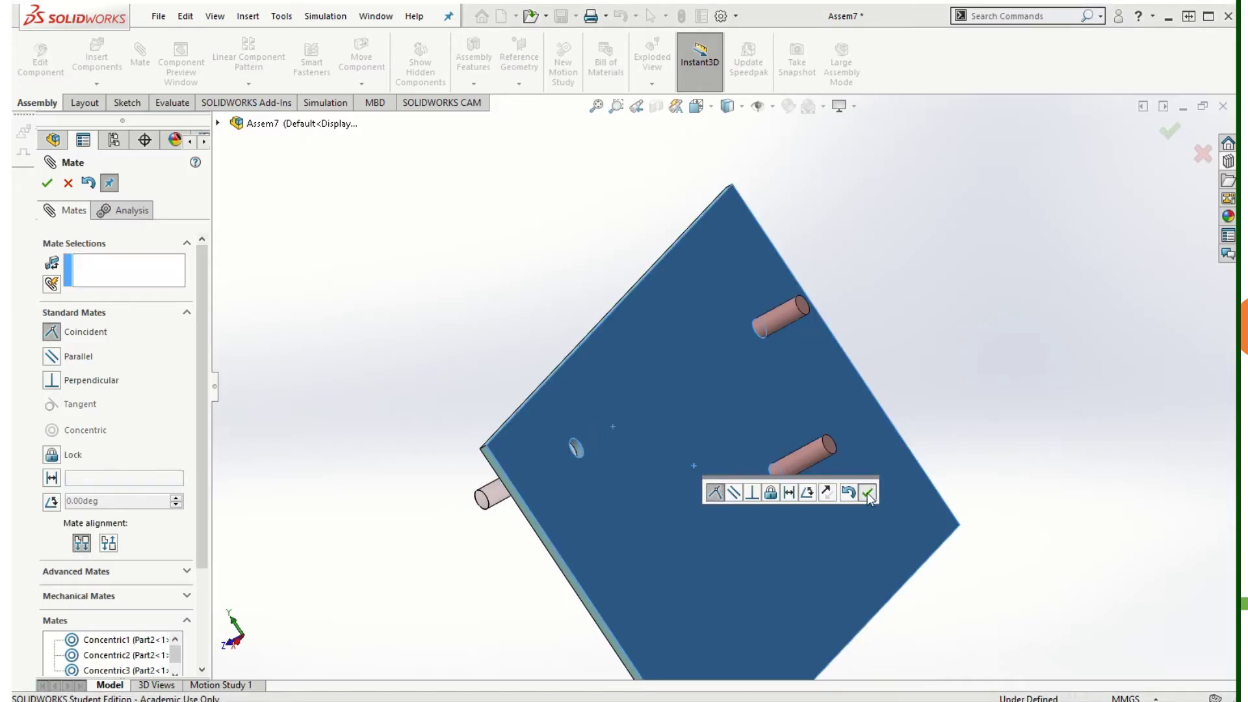
{"action": "left_click", "coordinate": [867, 492]}
{"action": "left_click", "coordinate": [829, 444]}
{"action": "left_click", "coordinate": [848, 490]}
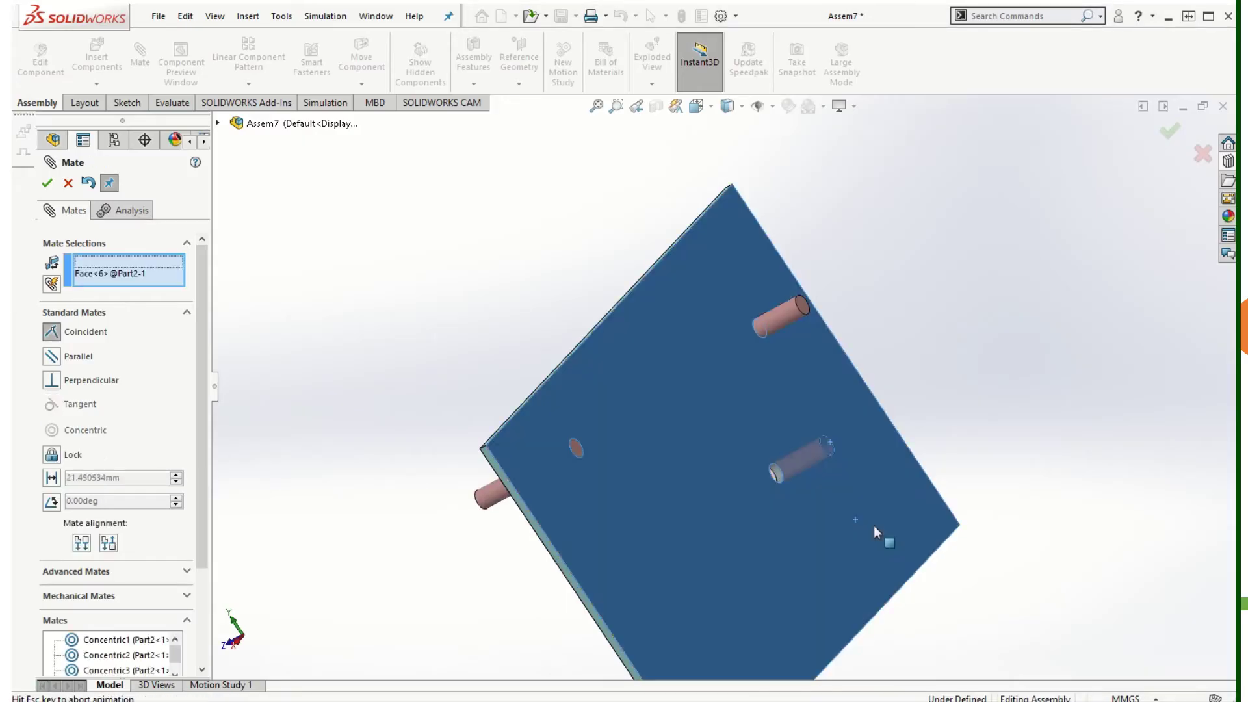
{"action": "left_click", "coordinate": [1165, 554]}
{"action": "left_click", "coordinate": [803, 308]}
{"action": "left_click", "coordinate": [795, 470]}
{"action": "left_click", "coordinate": [1005, 511]}
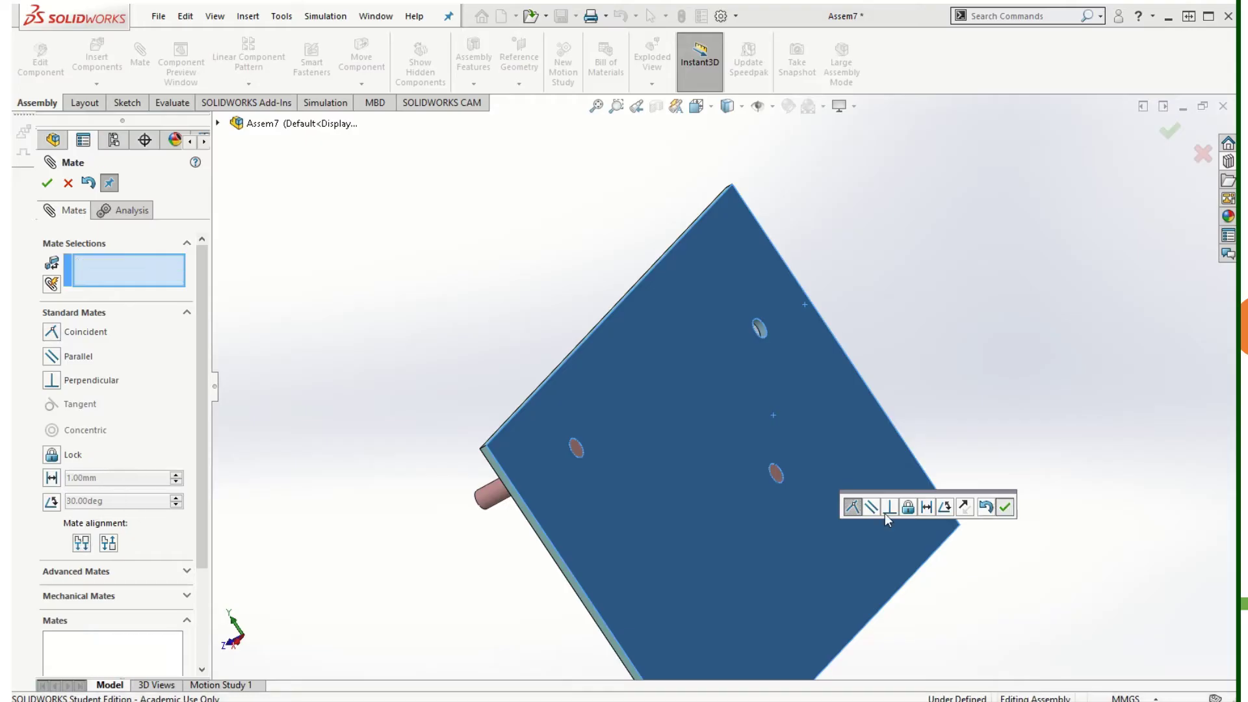
Step: Close the mate tool and turn the plate upright with the rods visible
{"action": "left_click", "coordinate": [46, 182]}
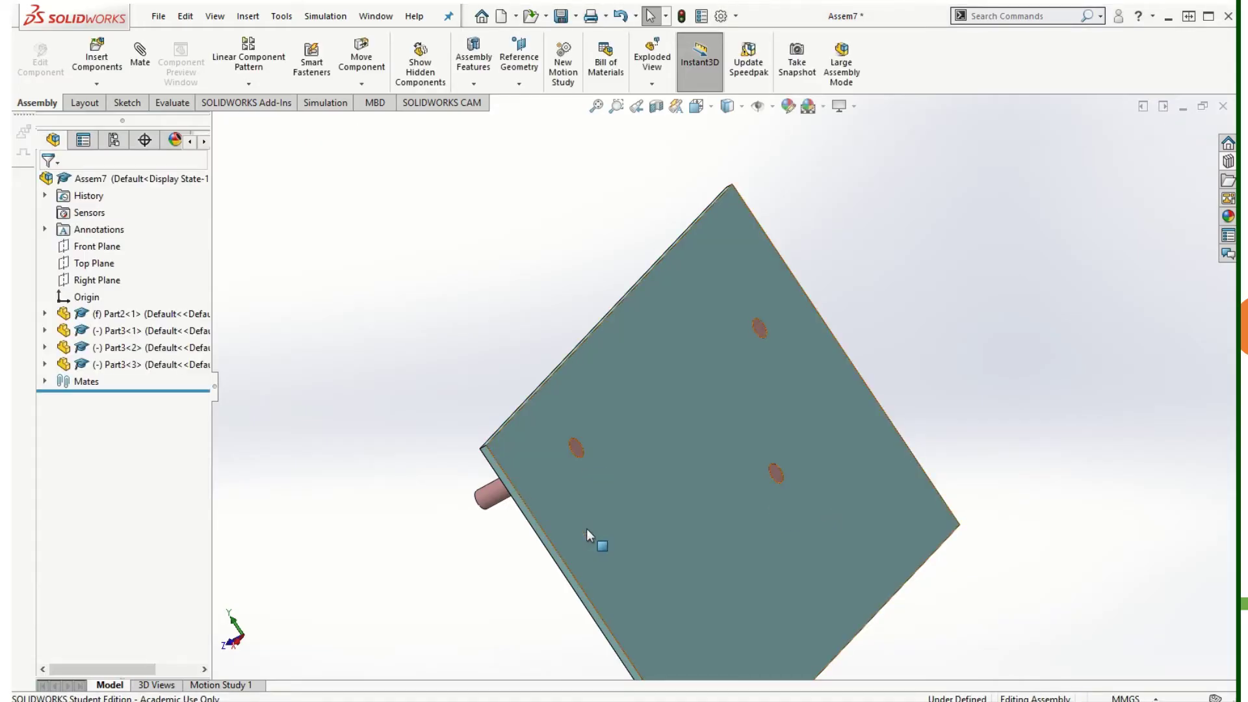
{"action": "middle_click_drag", "start_coordinate": [590, 531], "coordinate": [885, 214]}
{"action": "middle_click_drag", "start_coordinate": [532, 601], "coordinate": [737, 216]}
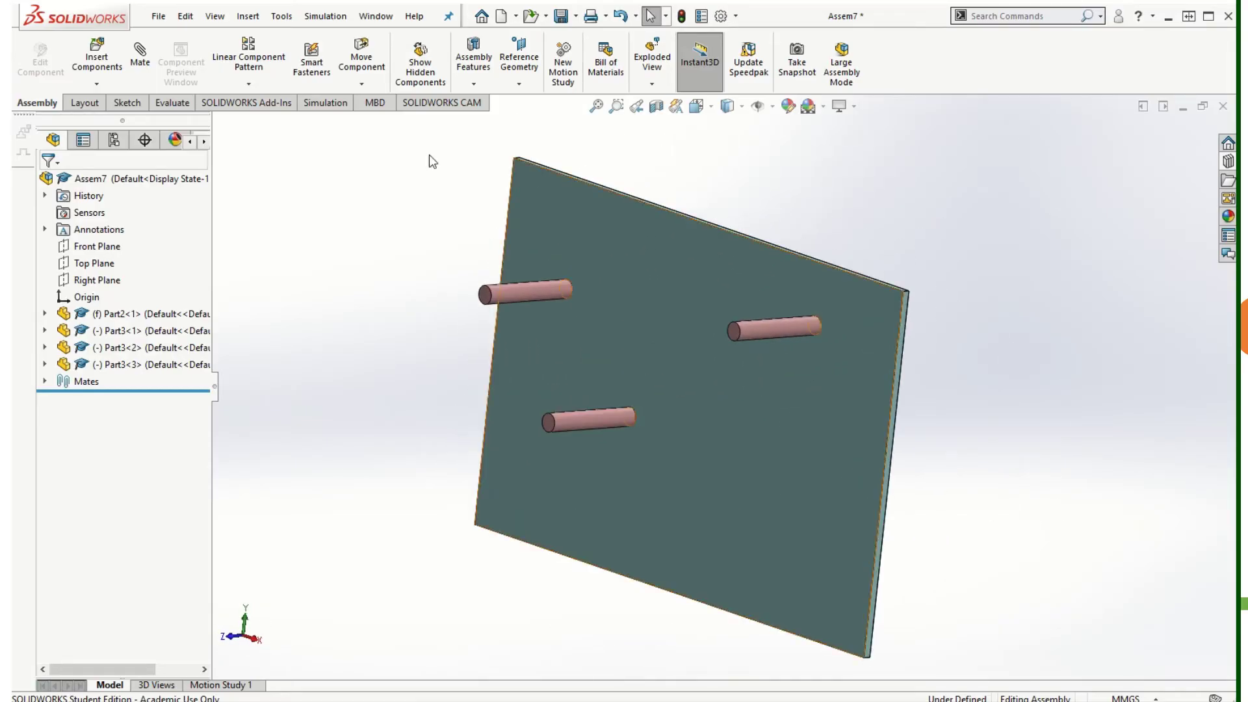
Step: Insert the 24XL037 timing pulley beside the plate and copy it to get three pulleys
{"action": "left_click", "coordinate": [97, 59]}
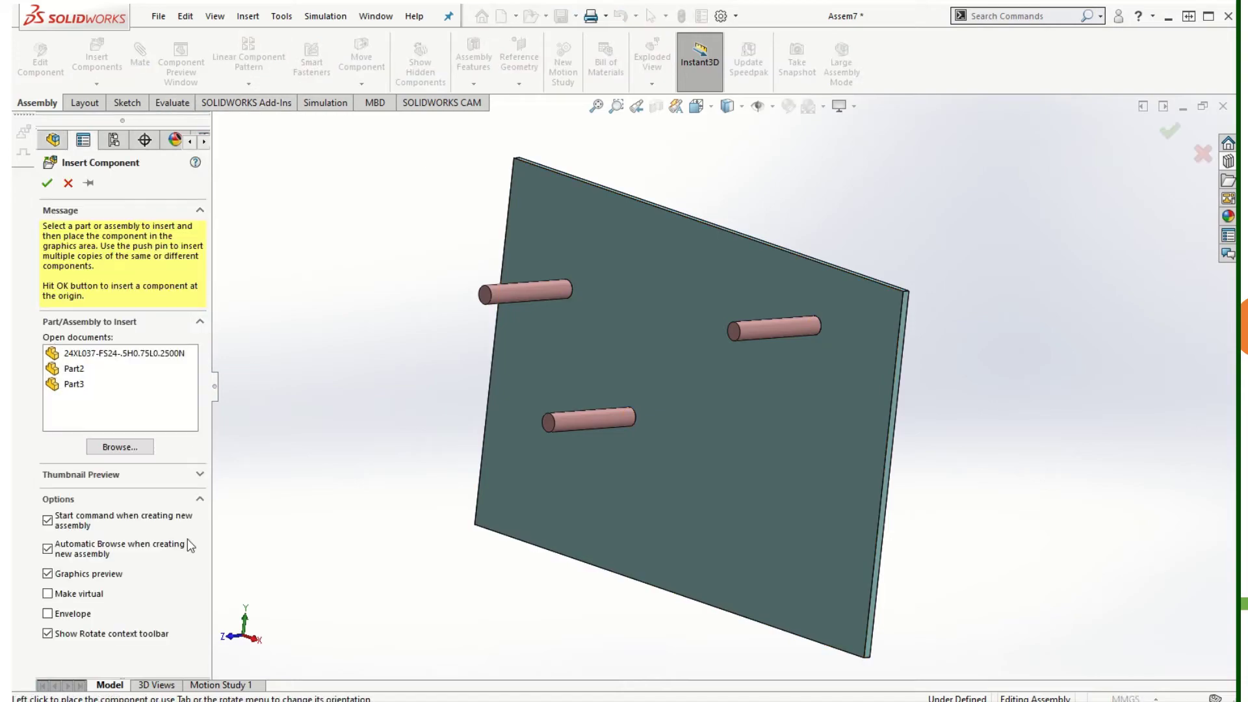
{"action": "left_click", "coordinate": [94, 355]}
{"action": "left_click", "coordinate": [362, 365]}
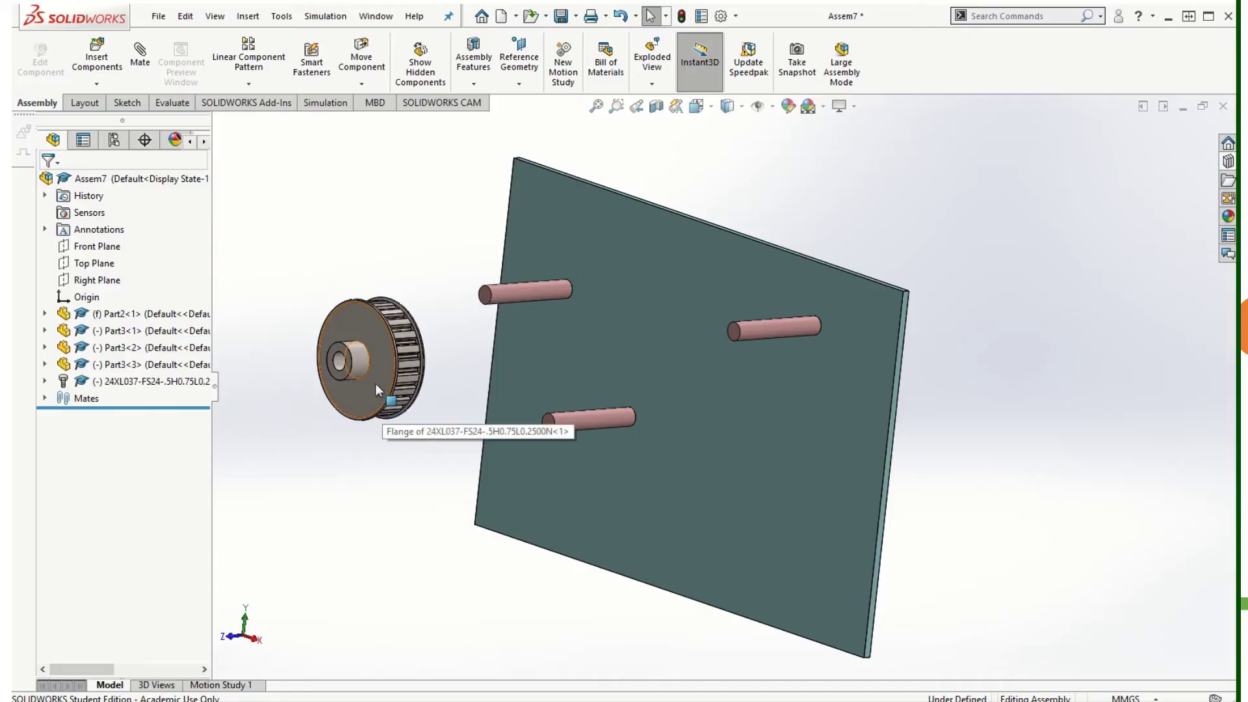
{"action": "left_click_drag", "start_coordinate": [376, 384], "coordinate": [429, 527], "text": "ctrl"}
{"action": "scroll", "coordinate": [390, 377], "scroll_direction": "down", "scroll_amount": 3}
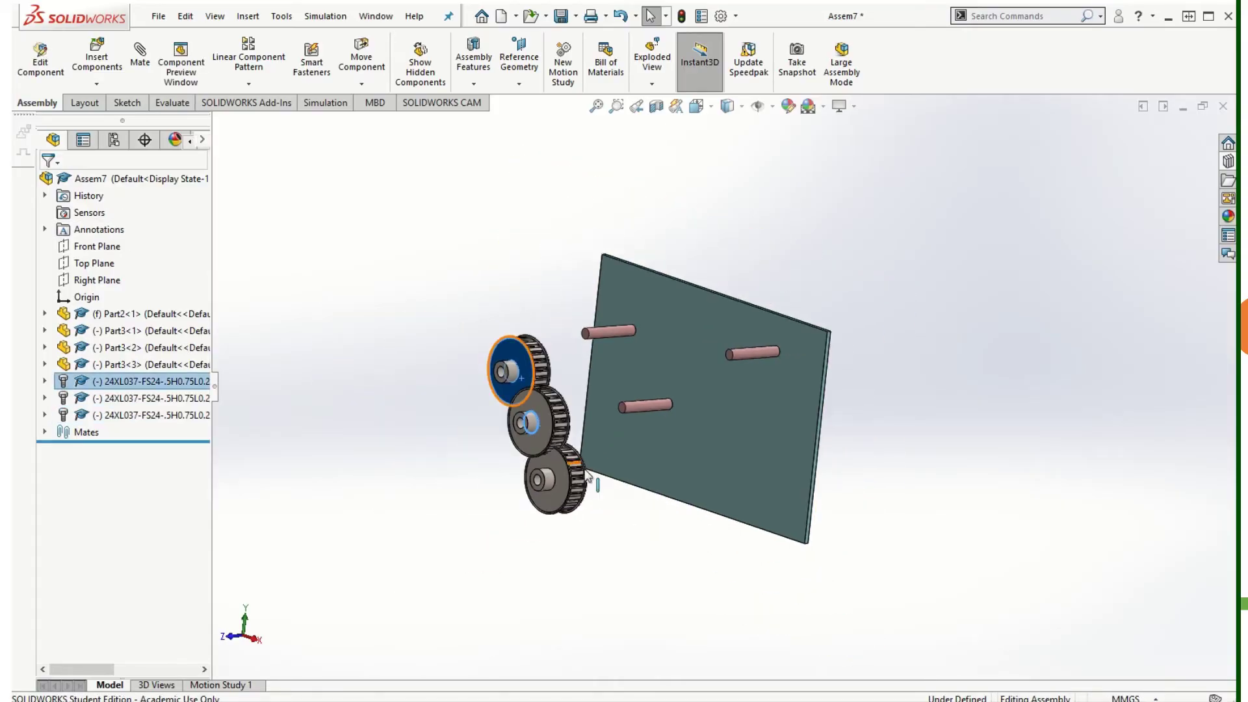
{"action": "scroll", "coordinate": [583, 481], "scroll_direction": "up", "scroll_amount": 3}
Step: Move the pulleys near their shafts, leaving the upper-left pulley floating left of the plate
{"action": "left_click_drag", "start_coordinate": [540, 497], "coordinate": [612, 560]}
{"action": "left_click_drag", "start_coordinate": [532, 406], "coordinate": [653, 388]}
{"action": "left_click", "coordinate": [653, 389]}
{"action": "left_click_drag", "start_coordinate": [601, 560], "coordinate": [748, 318]}
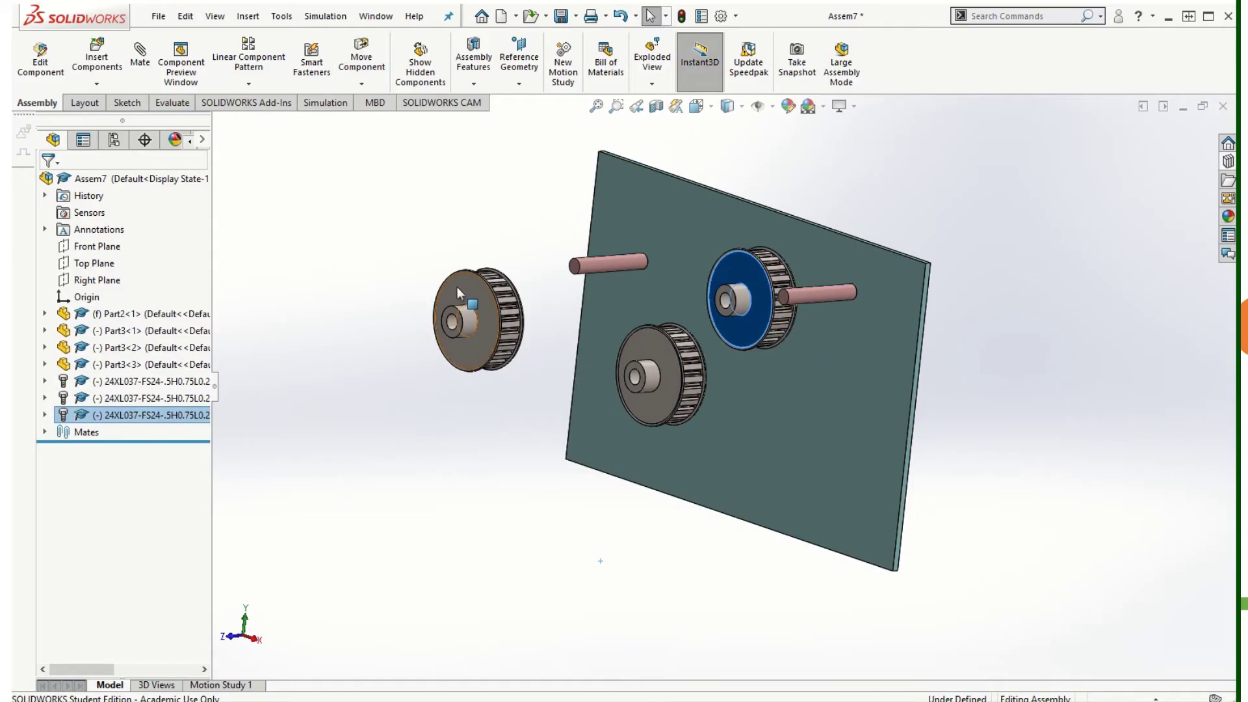
{"action": "left_click_drag", "start_coordinate": [458, 287], "coordinate": [509, 246]}
{"action": "scroll", "coordinate": [677, 282], "scroll_direction": "down", "scroll_amount": 3}
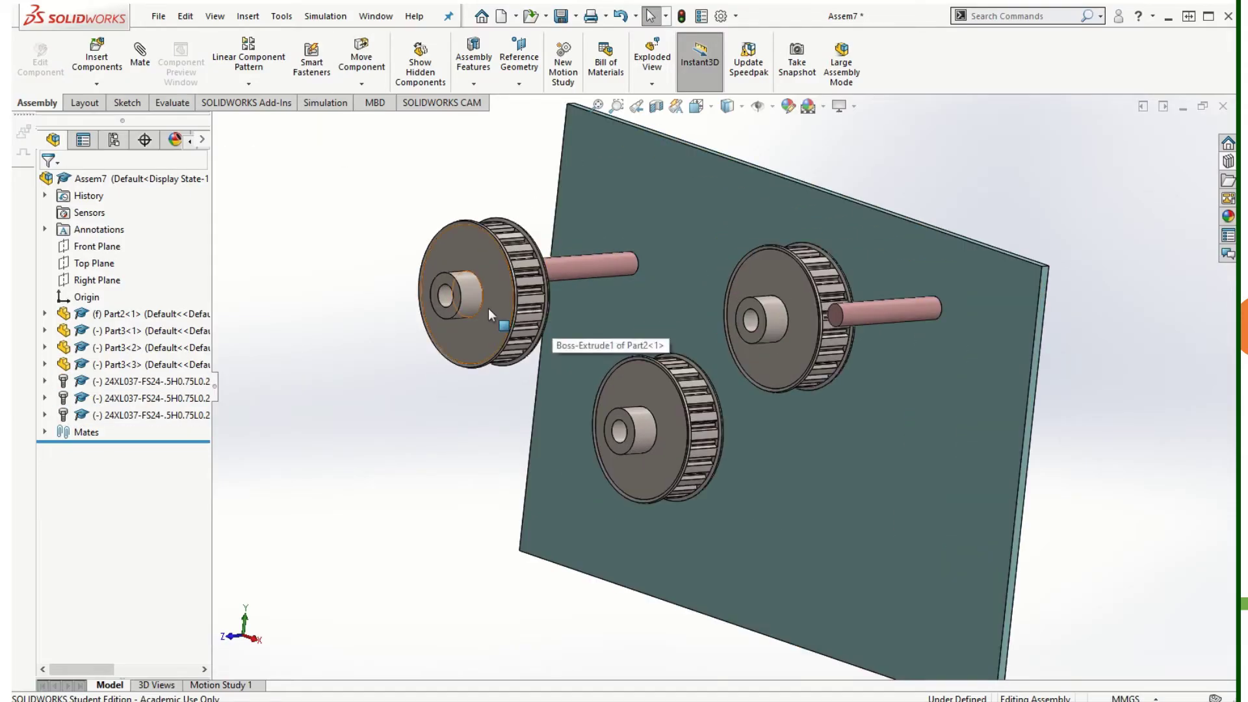
{"action": "left_click_drag", "start_coordinate": [489, 308], "coordinate": [423, 393]}
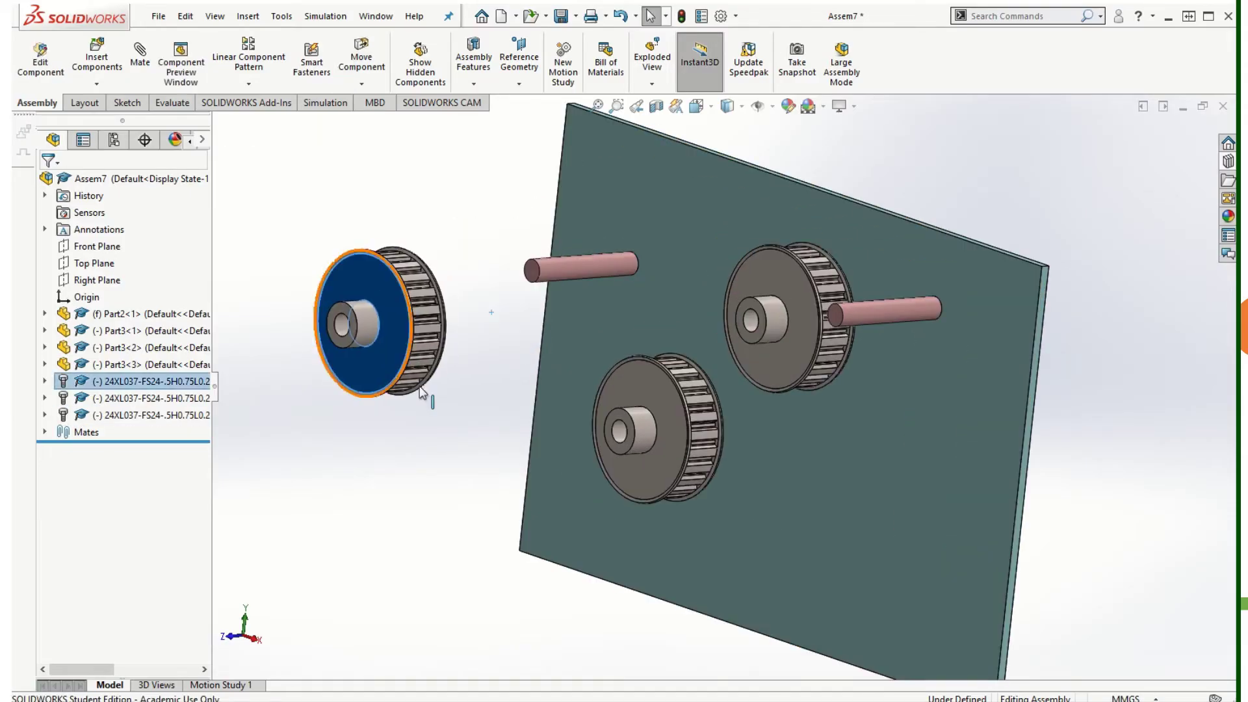
Step: Mate the left pulley's bore concentric with its shaft, flipping its alignment
{"action": "left_click", "coordinate": [140, 57]}
{"action": "left_click", "coordinate": [343, 325]}
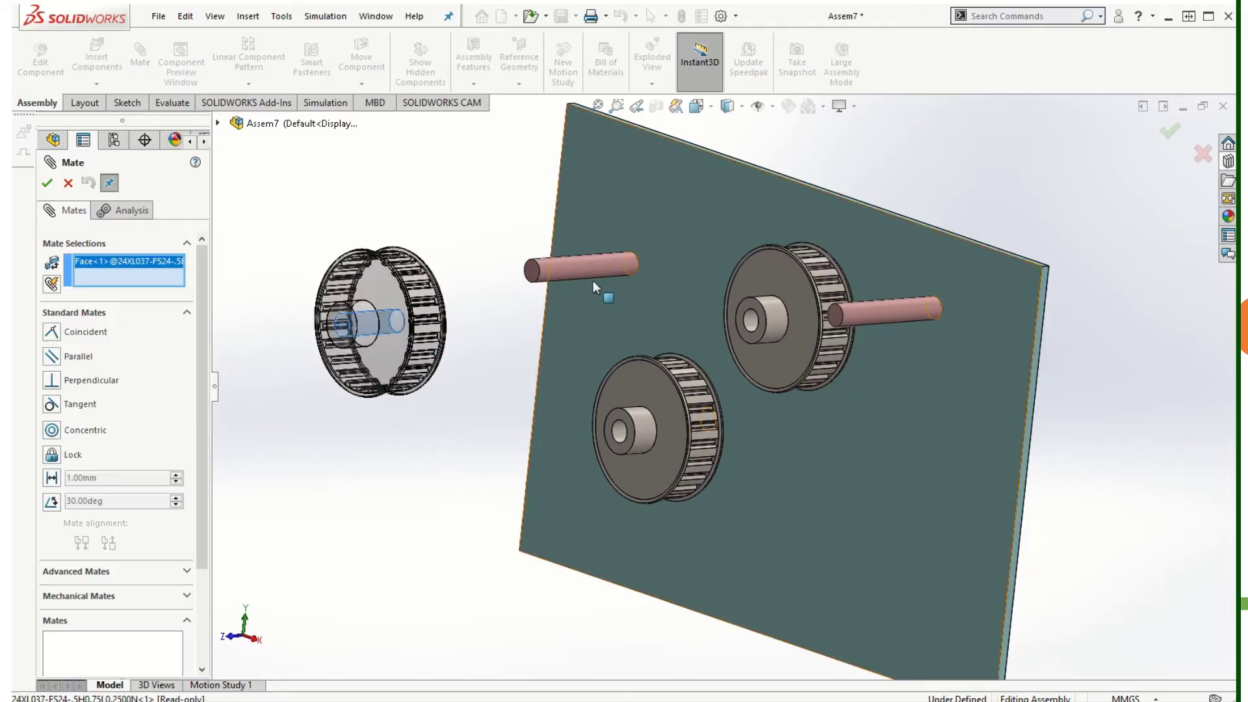
{"action": "left_click", "coordinate": [583, 260]}
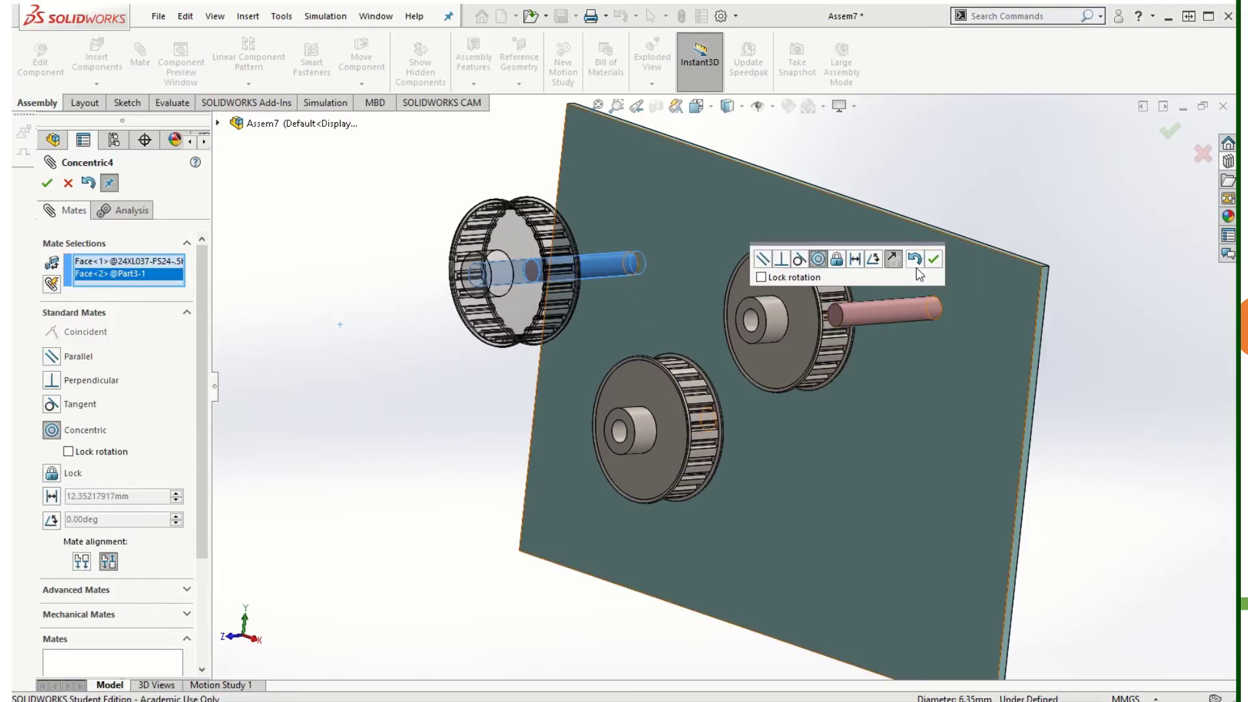
{"action": "left_click", "coordinate": [90, 564]}
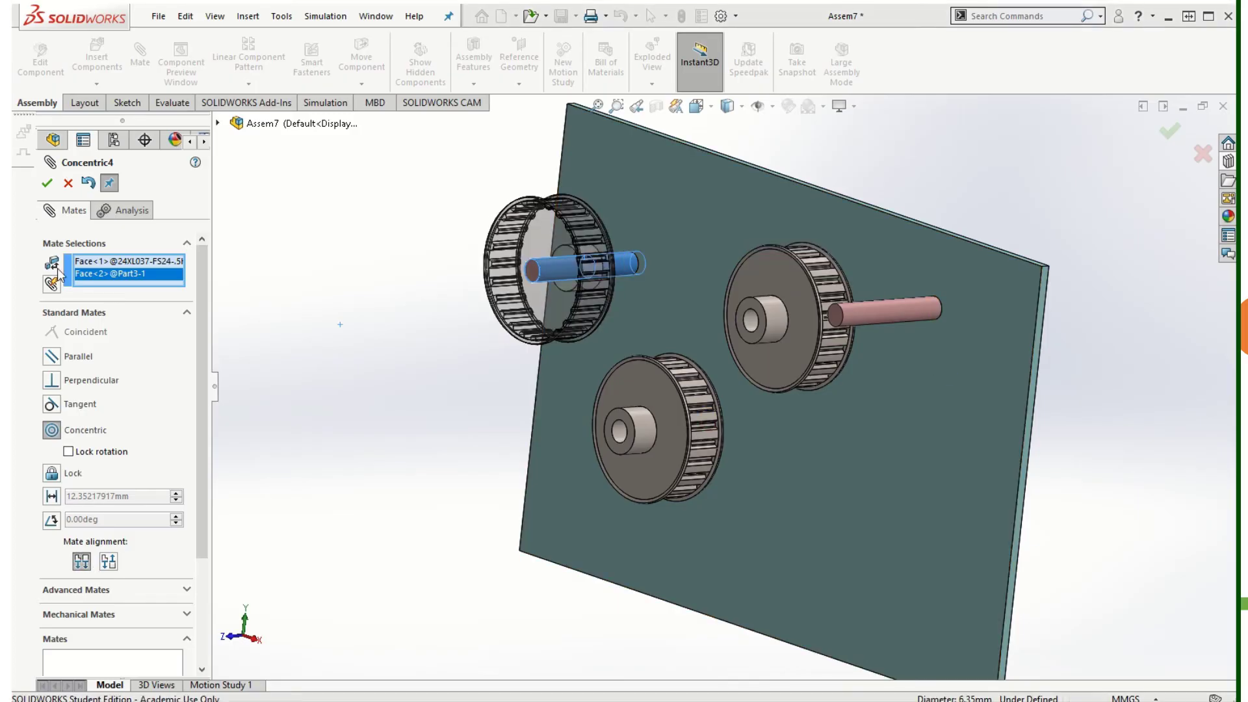
{"action": "left_click", "coordinate": [46, 183]}
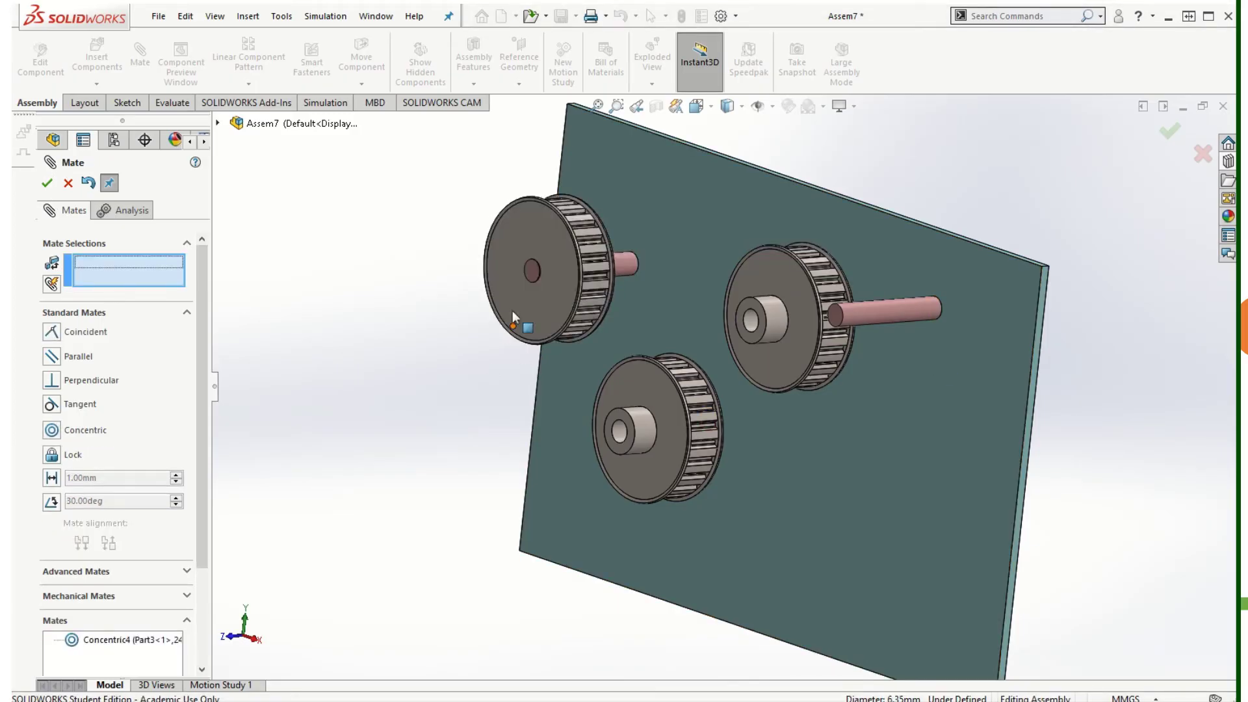
{"action": "left_click", "coordinate": [563, 291]}
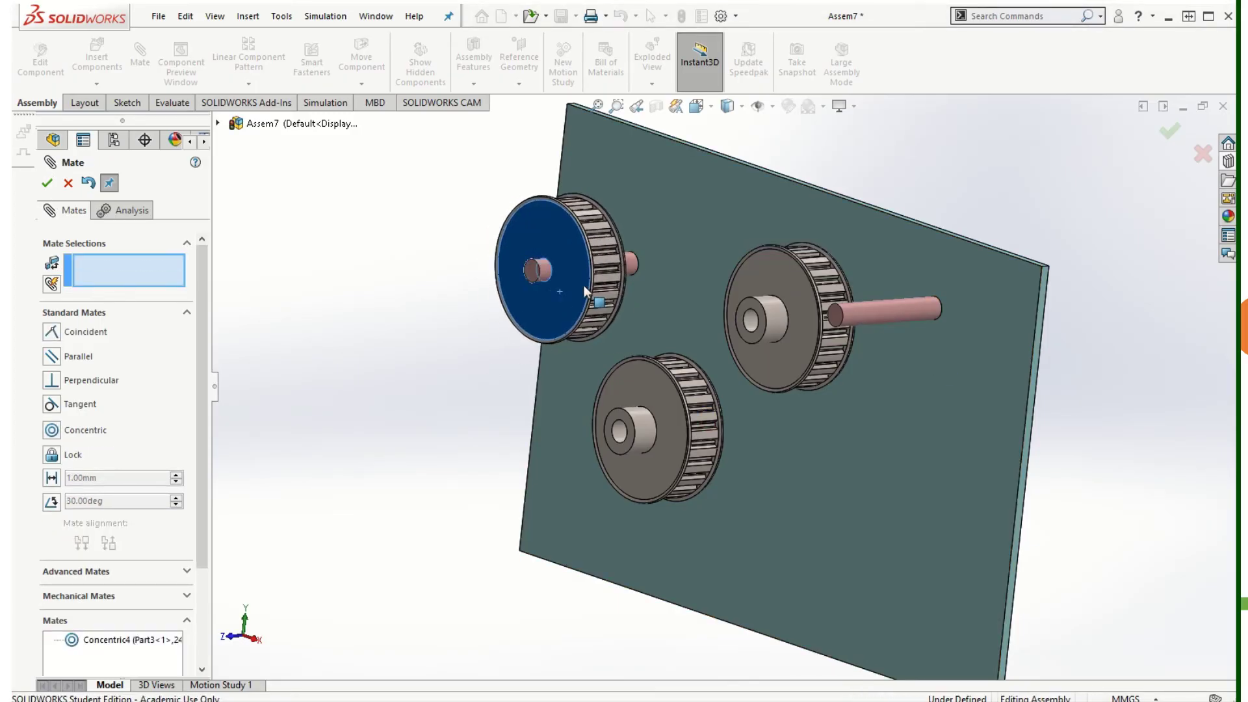
{"action": "scroll", "coordinate": [869, 373], "scroll_direction": "down", "scroll_amount": 2}
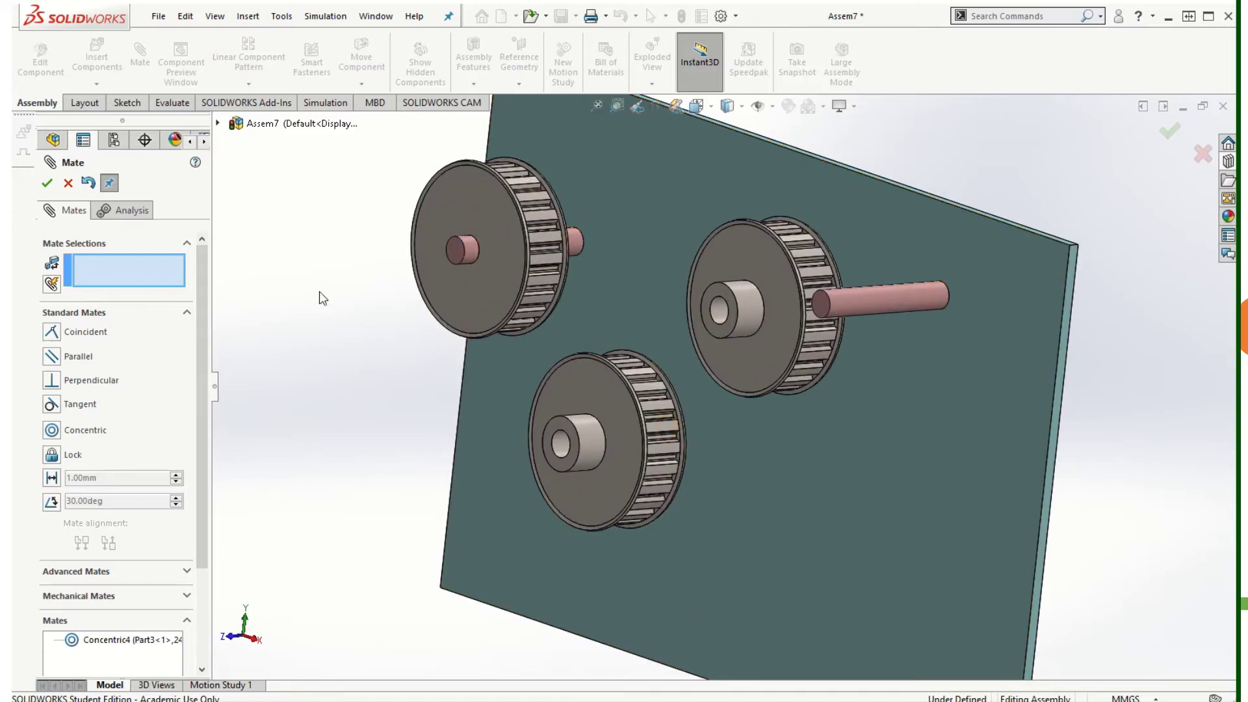
Step: Mate the right pulley concentric with its shaft, redoing it with flipped alignment
{"action": "left_click", "coordinate": [720, 313]}
{"action": "left_click", "coordinate": [878, 304]}
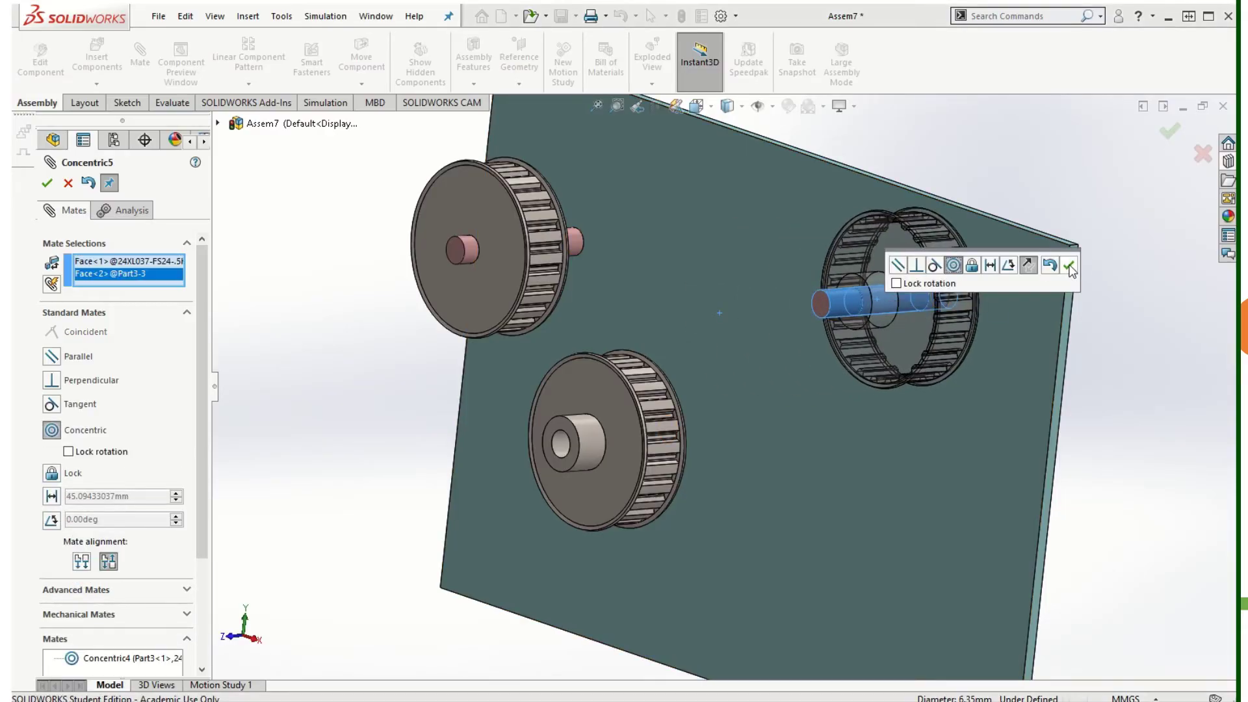
{"action": "left_click", "coordinate": [1066, 264]}
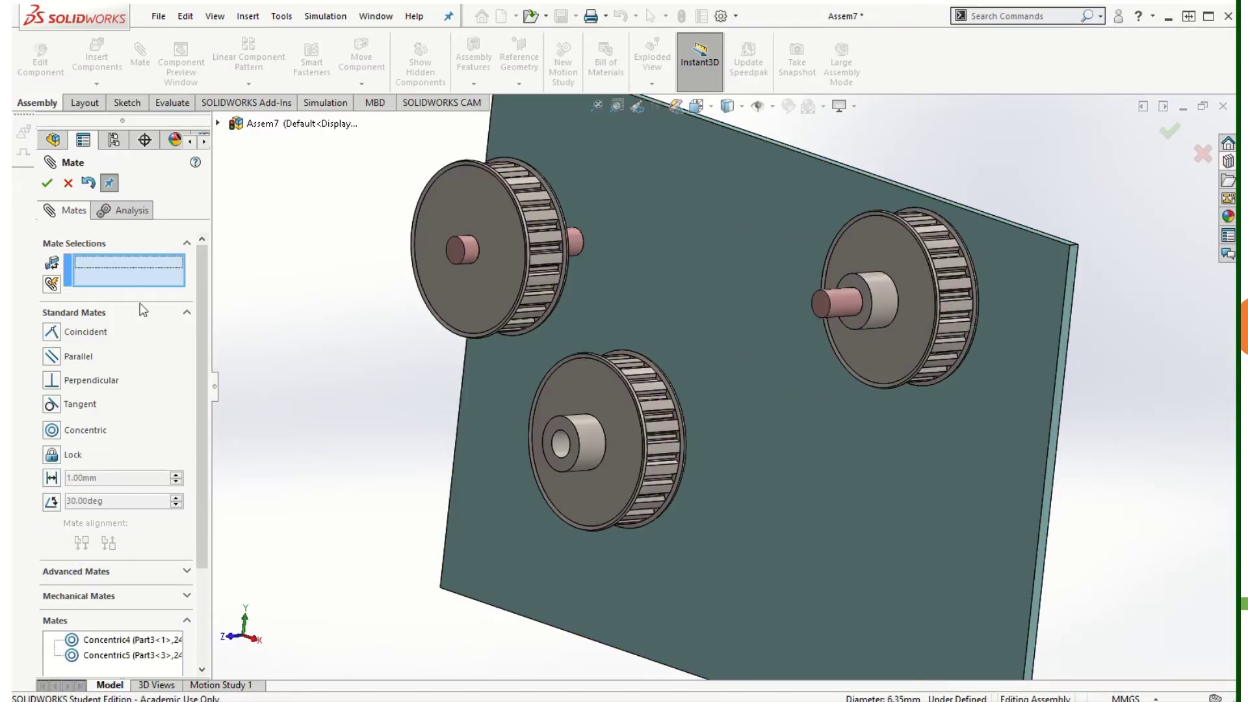
{"action": "left_click", "coordinate": [87, 187]}
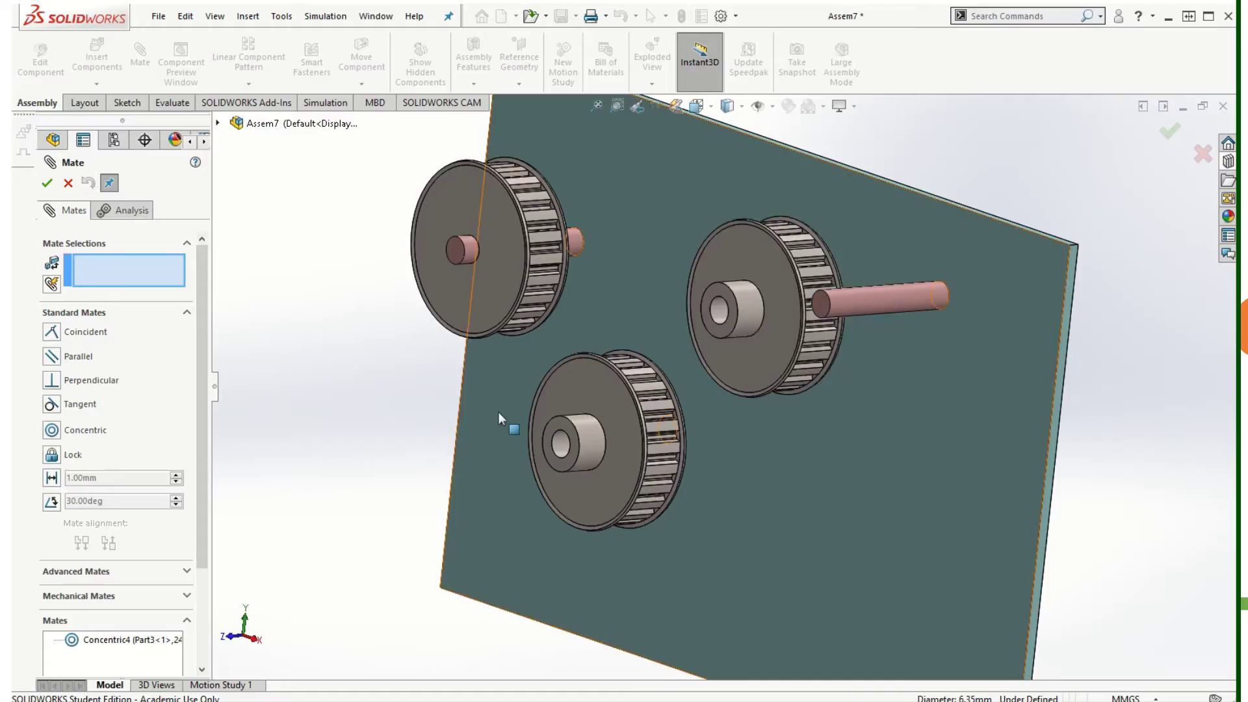
{"action": "left_click", "coordinate": [742, 305]}
{"action": "left_click", "coordinate": [910, 300]}
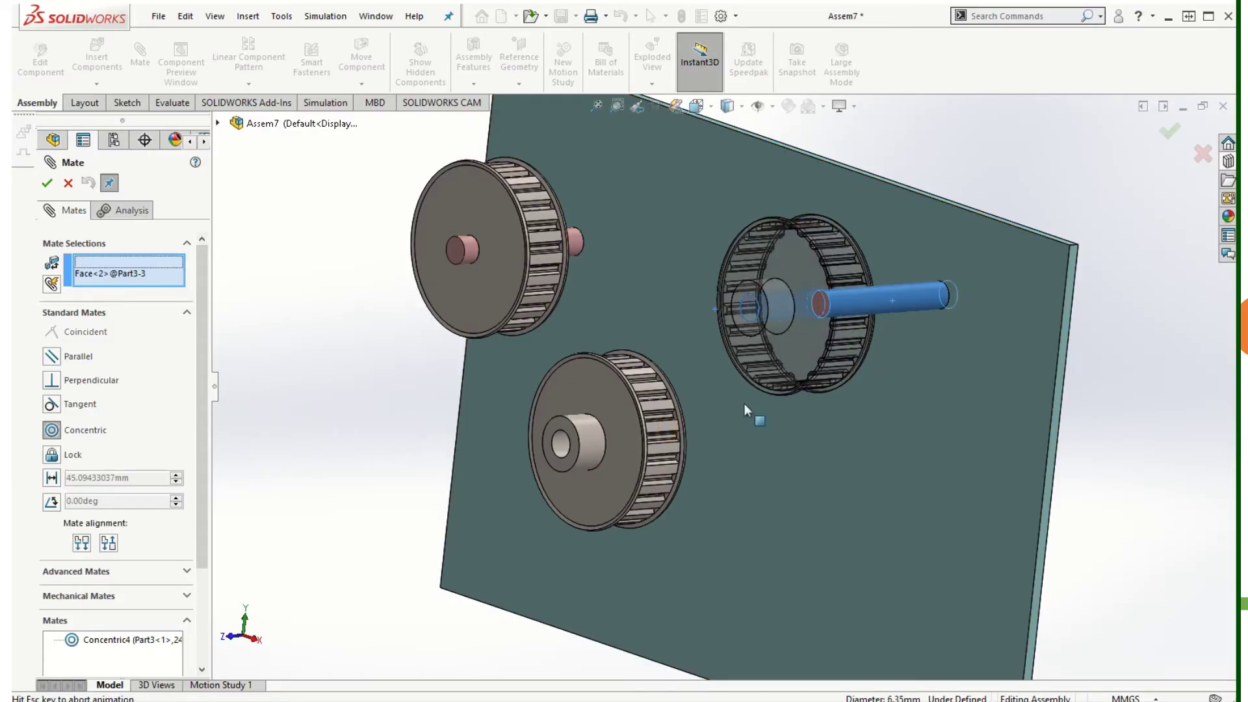
{"action": "left_click", "coordinate": [81, 560]}
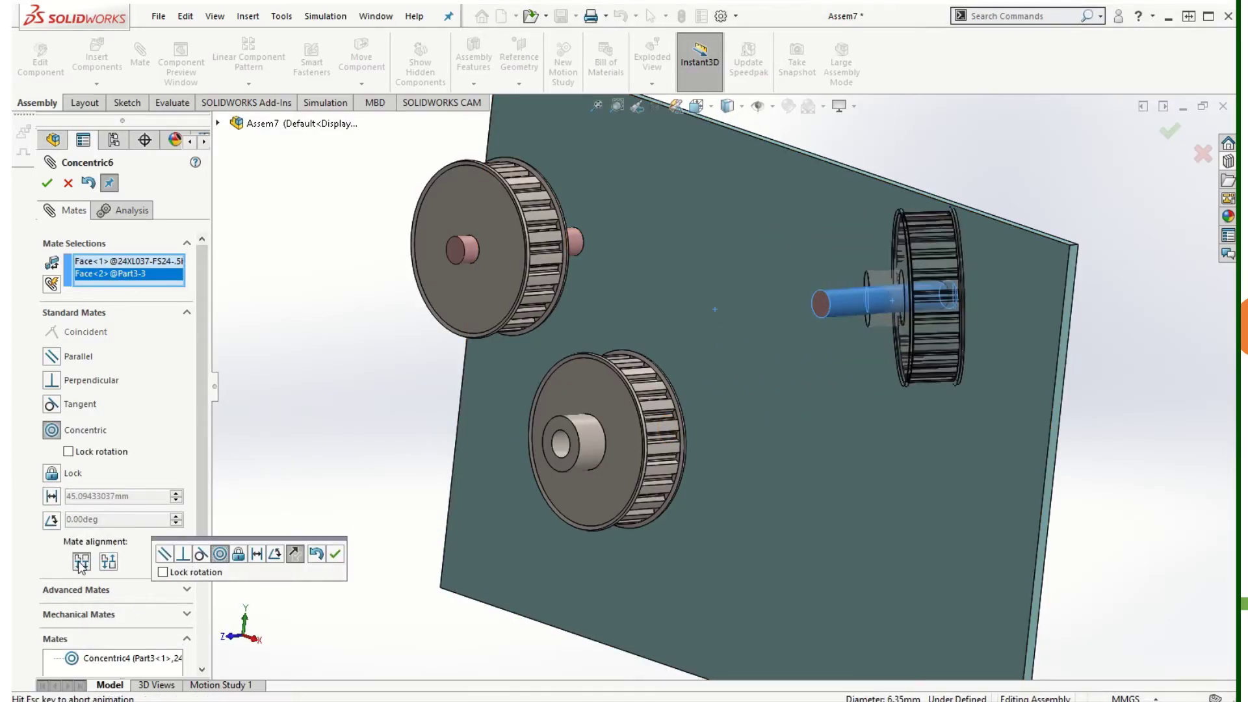
{"action": "left_click", "coordinate": [47, 183]}
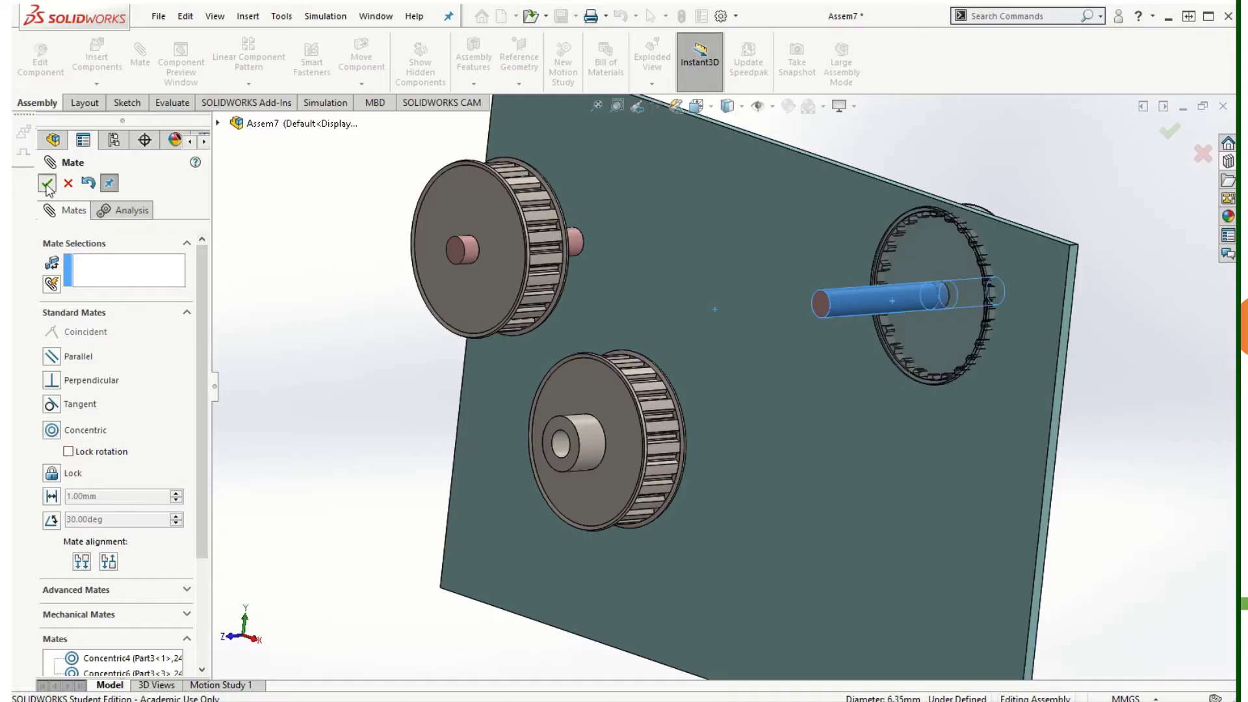
Step: Mate the lower pulley concentric with its shaft and slide it toward the plate
{"action": "left_click", "coordinate": [560, 442]}
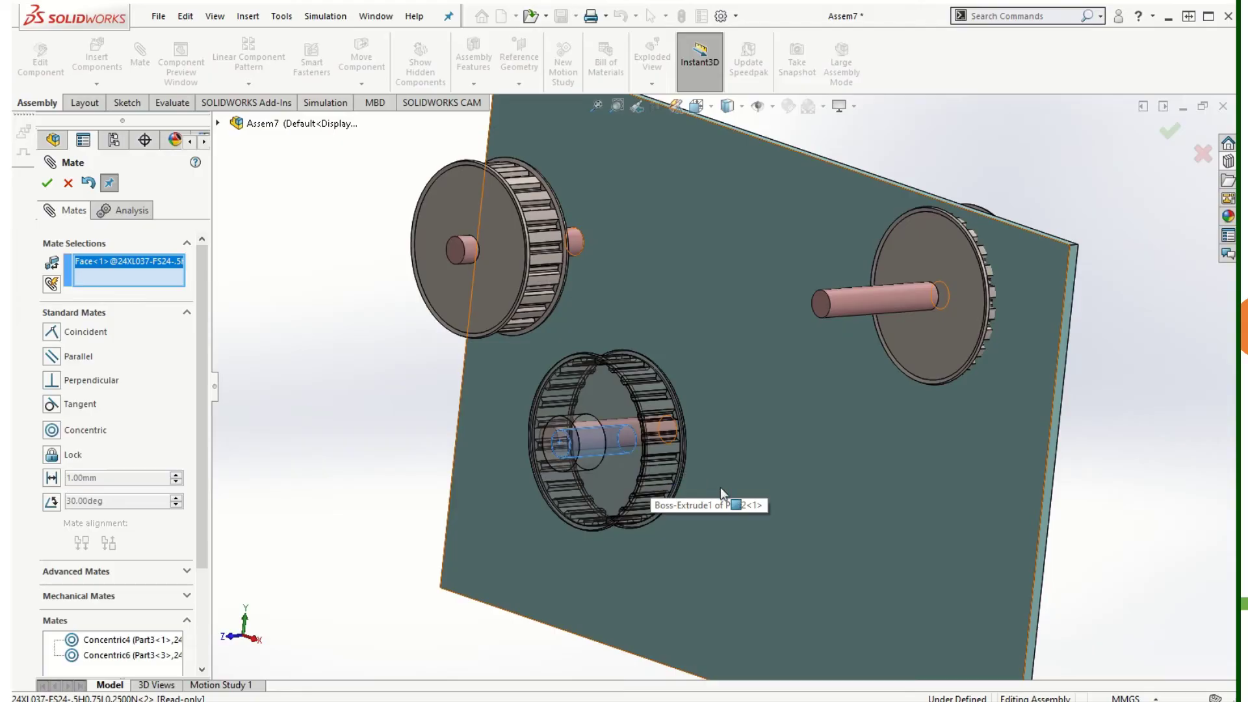
{"action": "middle_click_drag", "start_coordinate": [720, 486], "coordinate": [639, 425]}
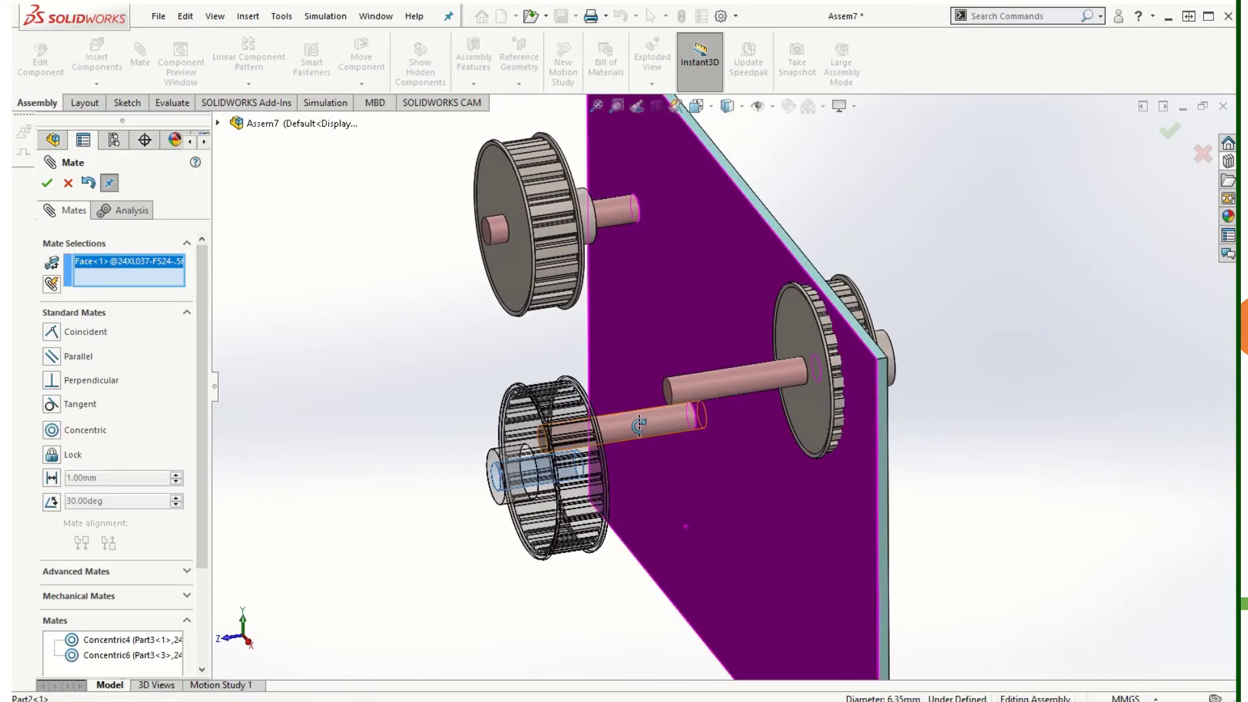
{"action": "left_click", "coordinate": [639, 426]}
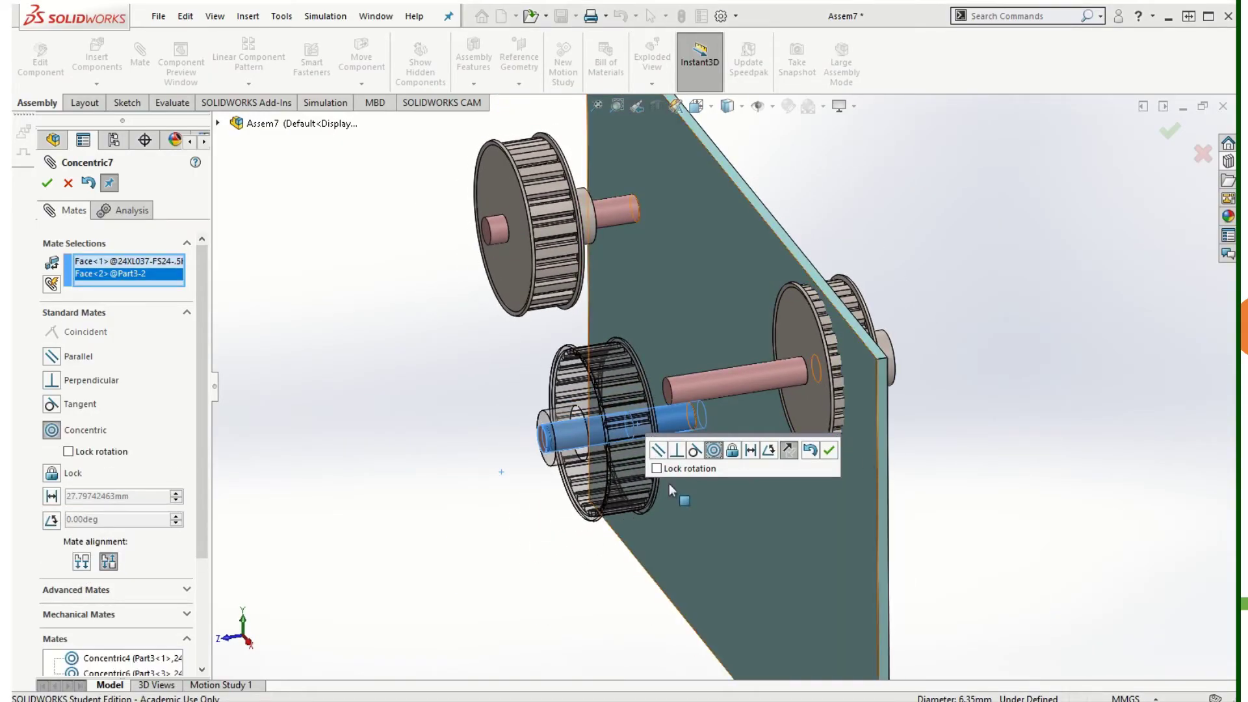
{"action": "left_click_drag", "start_coordinate": [669, 481], "coordinate": [695, 436]}
Step: Commit the lower pulley's concentric mate and mate the left pulley flush with its shaft end
{"action": "key", "text": "Return"}
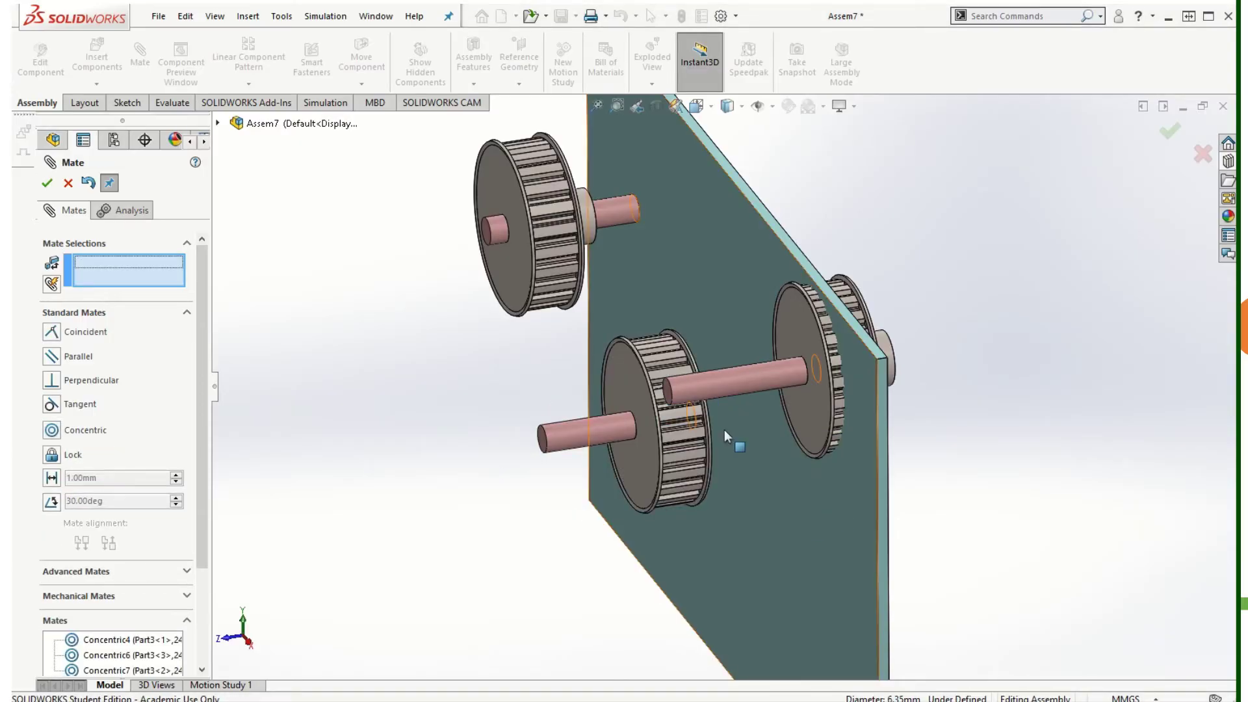
{"action": "scroll", "coordinate": [724, 430], "scroll_direction": "down", "scroll_amount": 2}
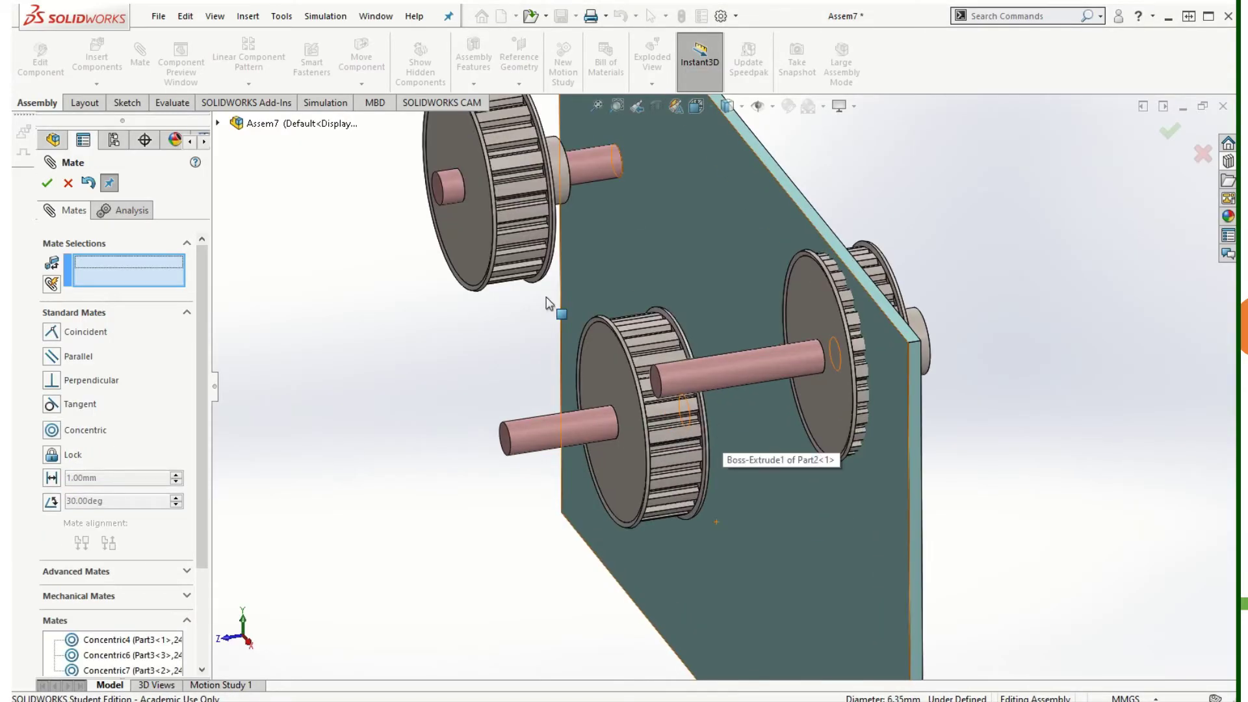
{"action": "left_click", "coordinate": [438, 186]}
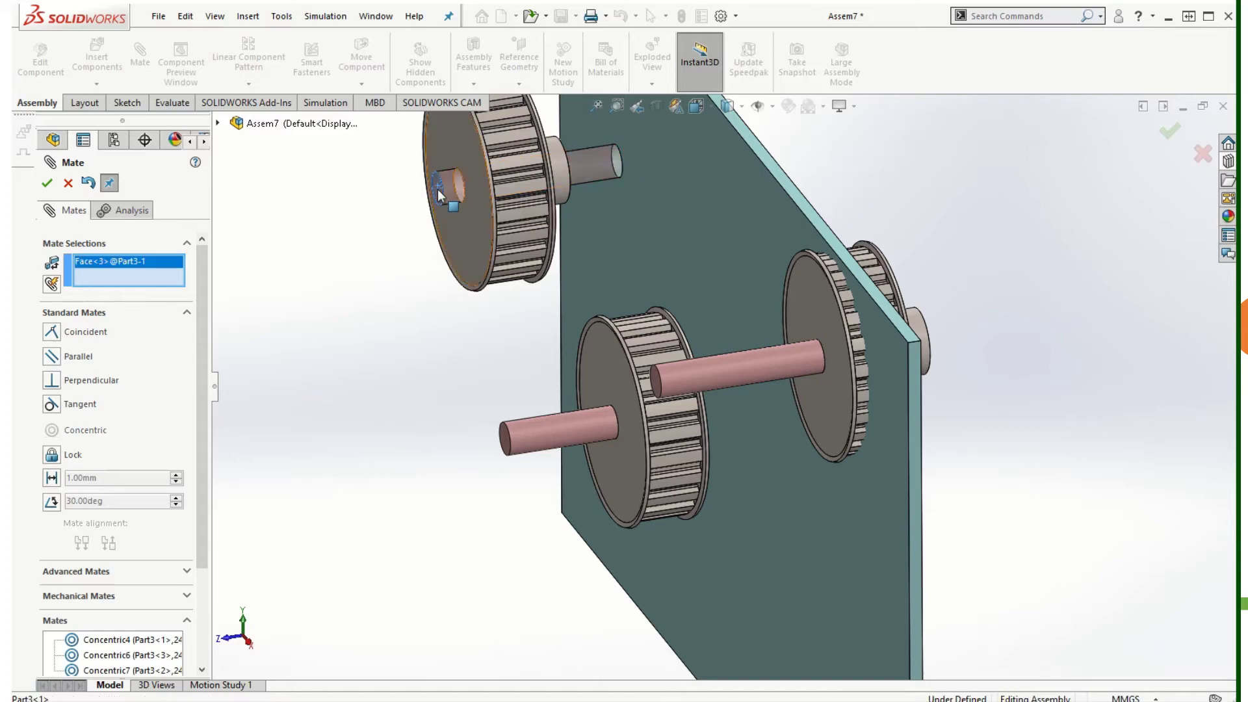
{"action": "left_click", "coordinate": [475, 247]}
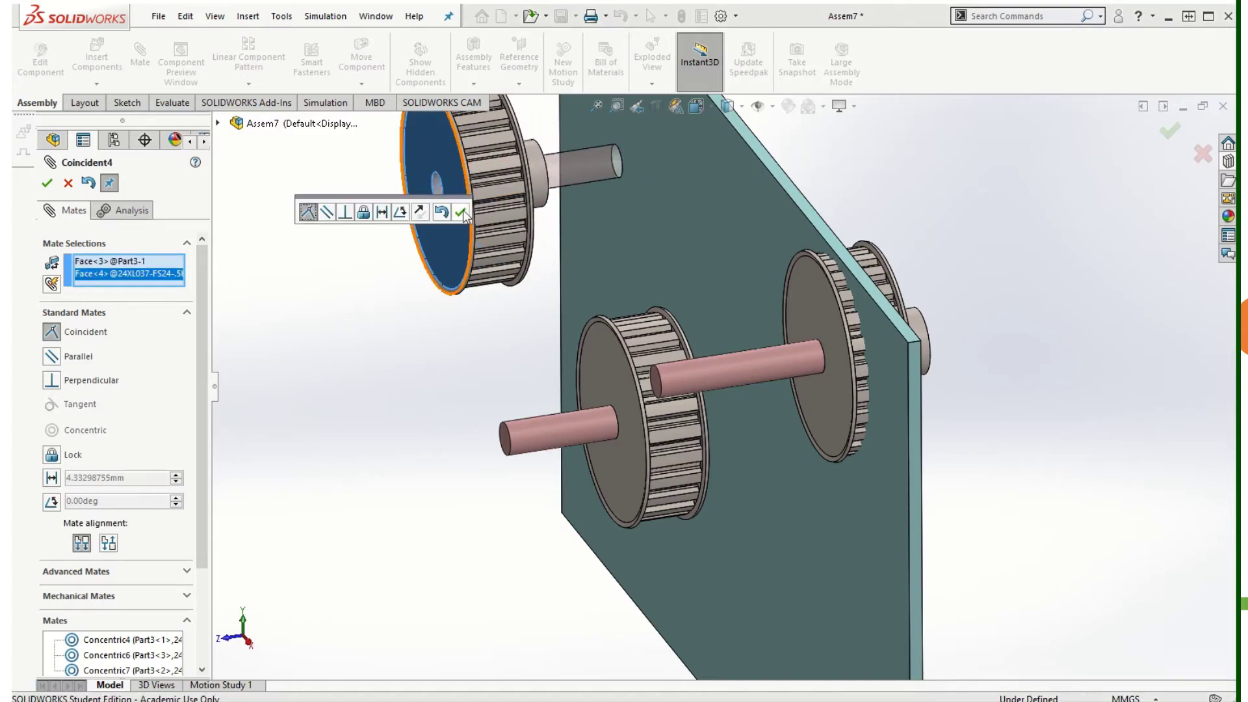
{"action": "left_click", "coordinate": [461, 211]}
Step: Add Coincident mates seating the lower and right pulleys flush on their shaft ends, then check alignment
{"action": "left_click", "coordinate": [505, 441]}
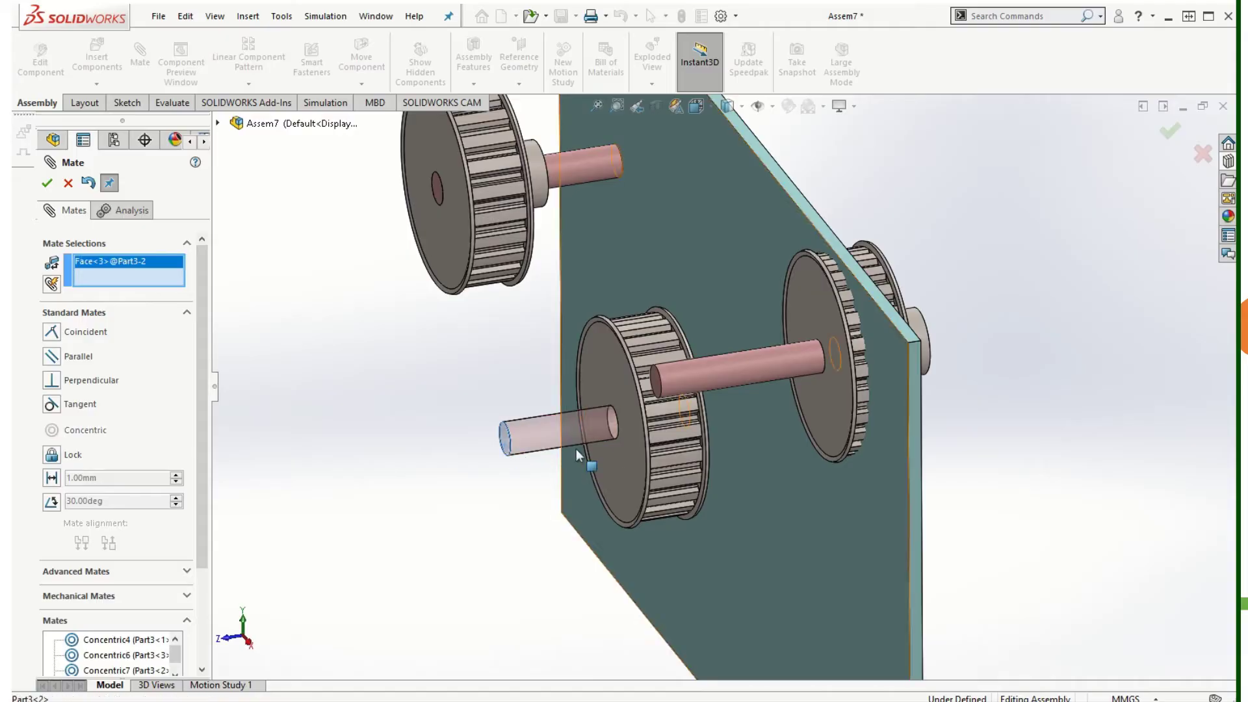
{"action": "left_click", "coordinate": [629, 475]}
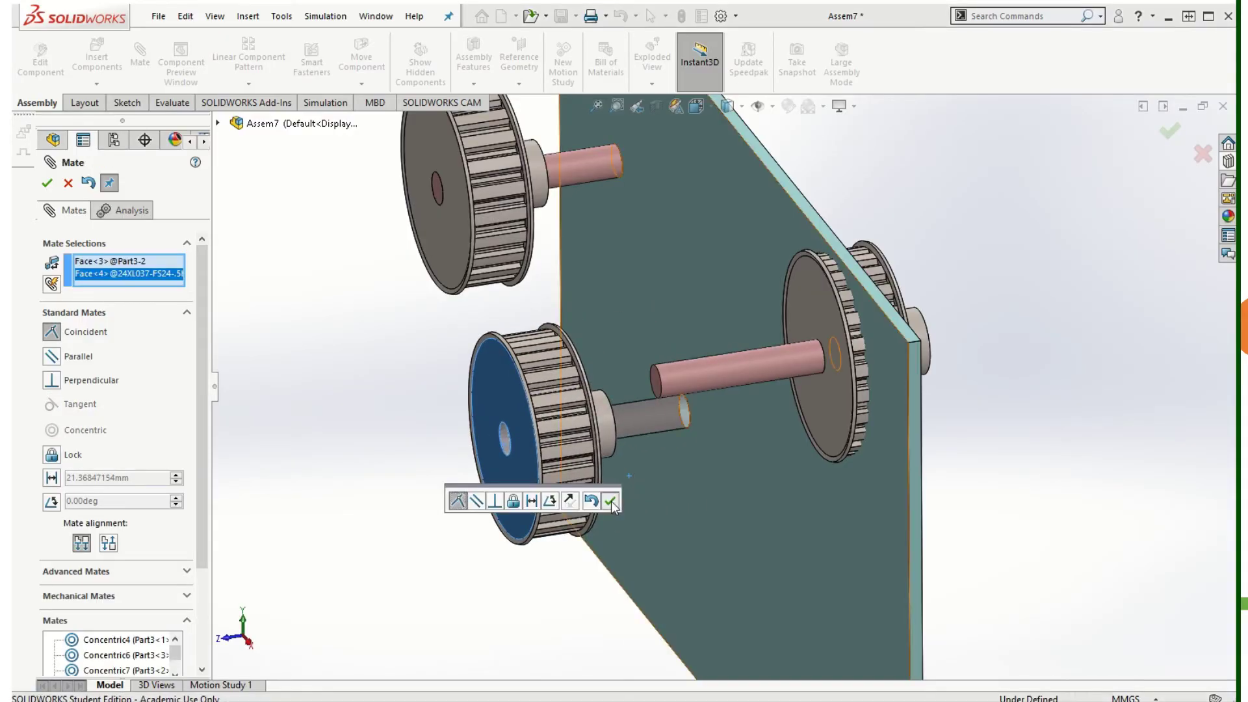
{"action": "left_click", "coordinate": [611, 500]}
{"action": "left_click", "coordinate": [660, 380]}
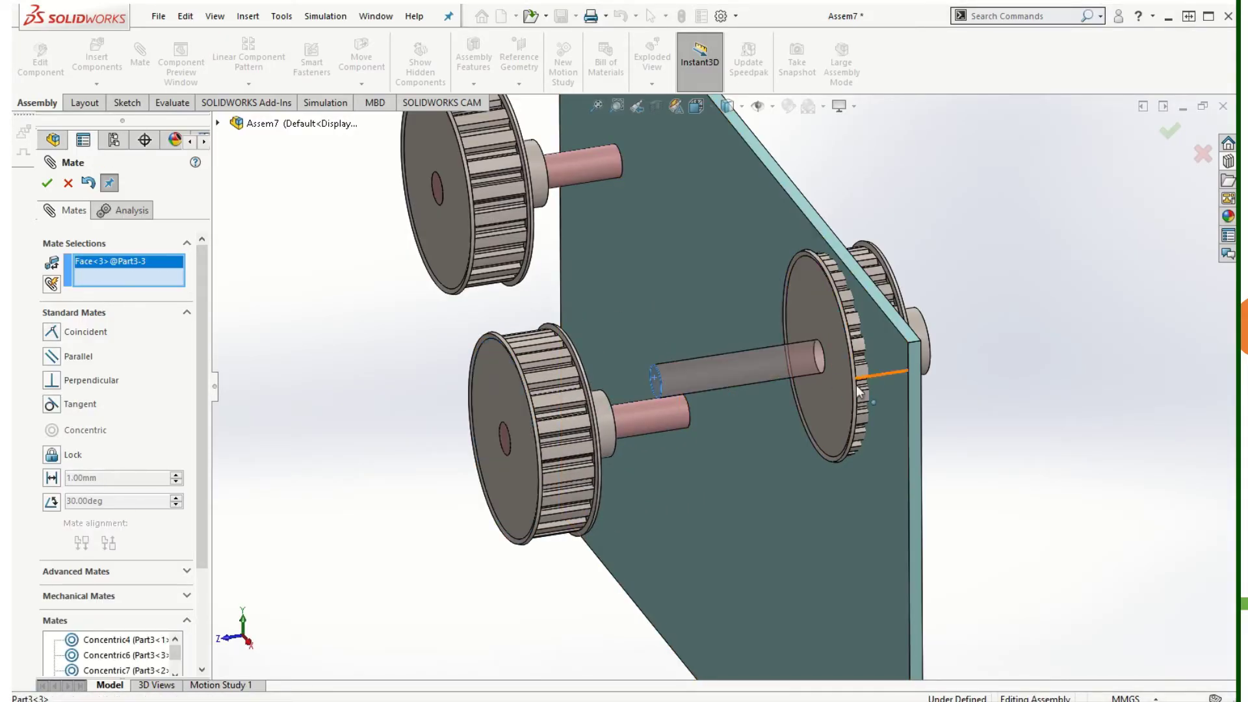
{"action": "left_click", "coordinate": [838, 408]}
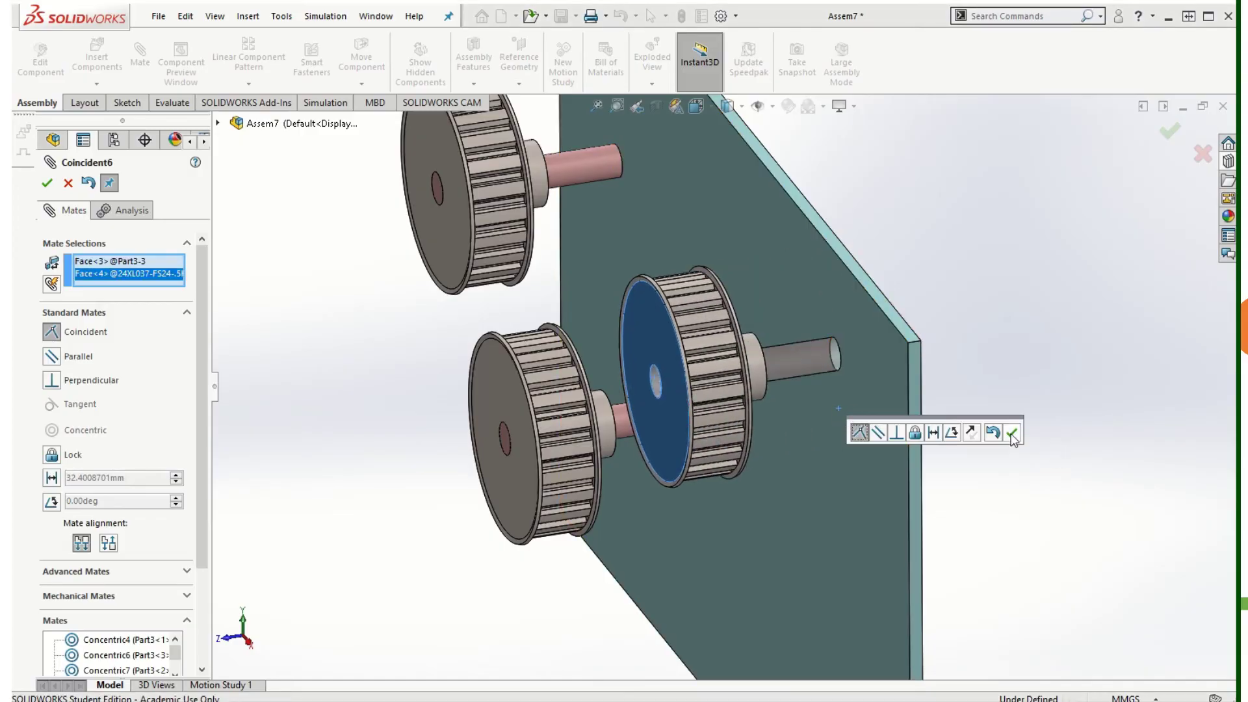
{"action": "left_click", "coordinate": [1013, 434]}
{"action": "middle_click_drag", "start_coordinate": [590, 626], "coordinate": [523, 574]}
{"action": "key", "text": "f"}
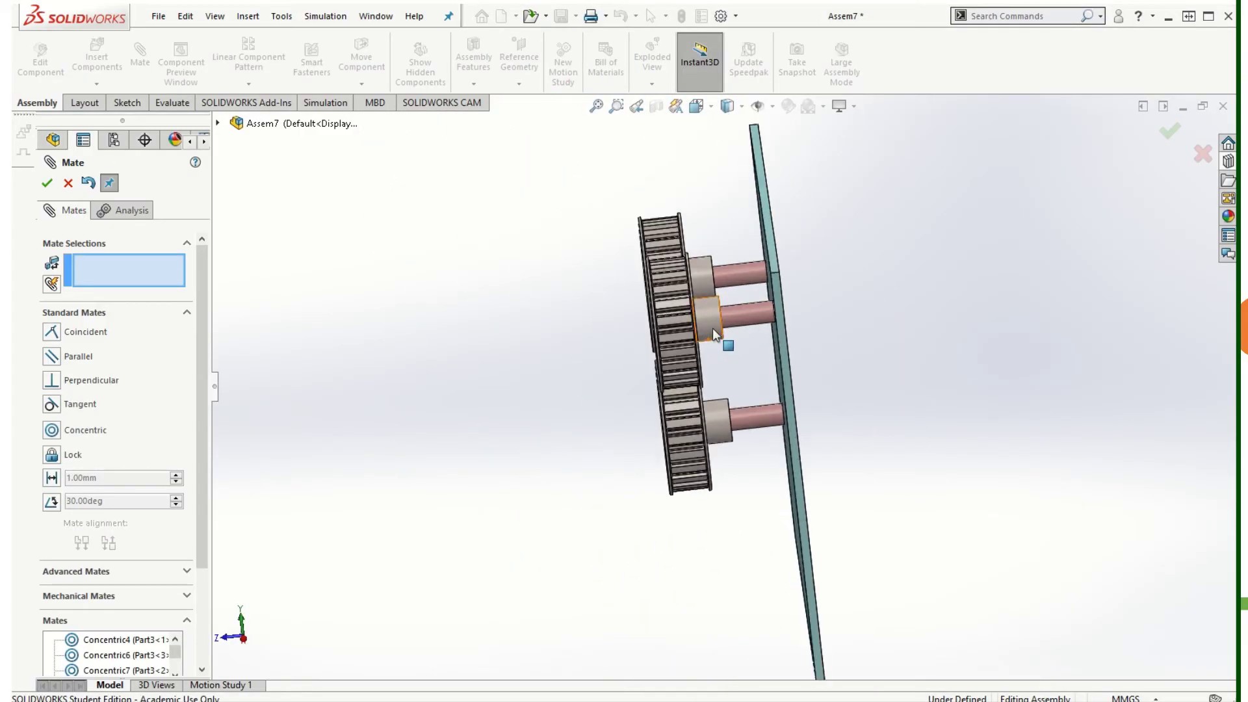
{"action": "middle_click_drag", "start_coordinate": [879, 362], "coordinate": [870, 355]}
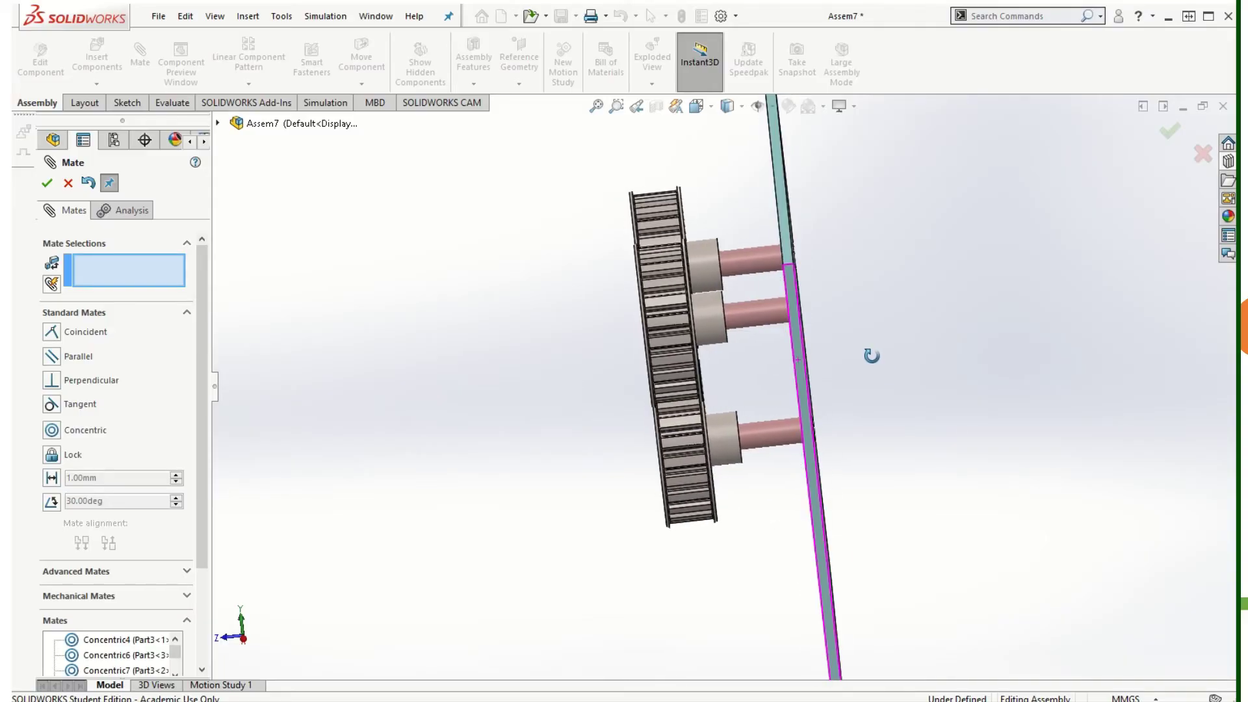
{"action": "key", "text": "ctrl+7"}
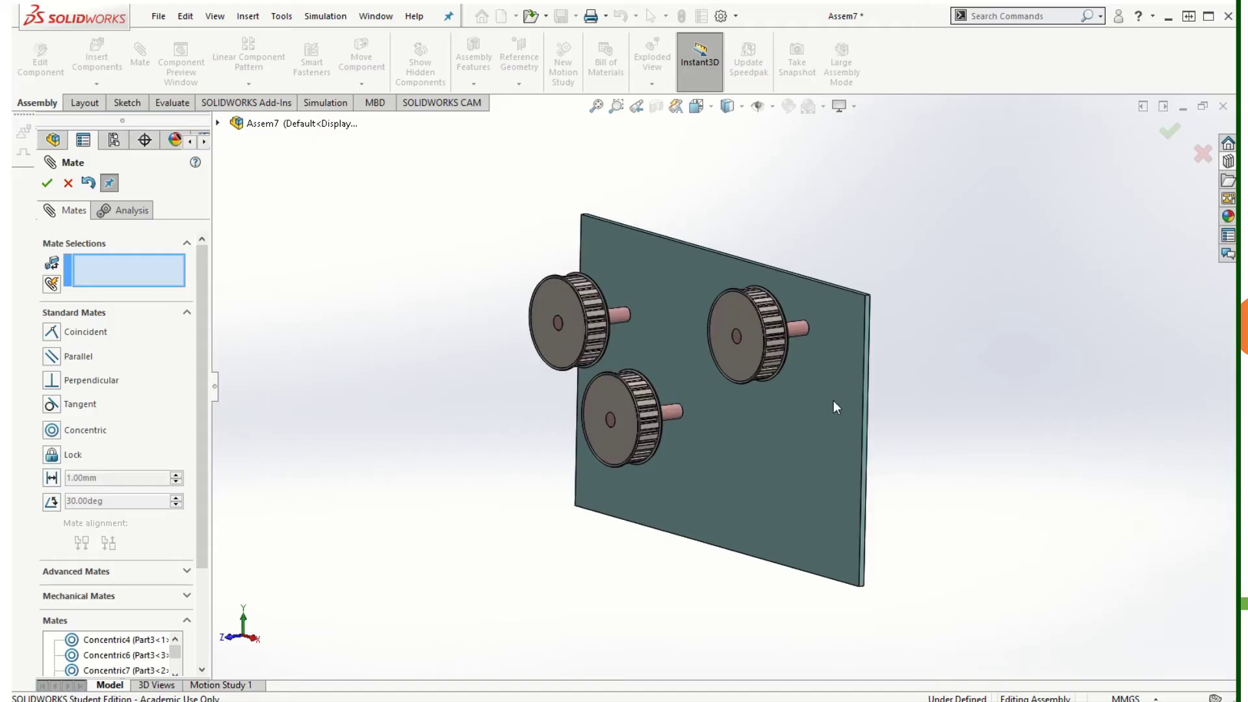
{"action": "scroll", "coordinate": [669, 262], "scroll_direction": "up", "scroll_amount": 2}
{"action": "scroll", "coordinate": [598, 353], "scroll_direction": "down", "scroll_amount": 3}
{"action": "scroll", "coordinate": [869, 556], "scroll_direction": "up", "scroll_amount": 1}
{"action": "scroll", "coordinate": [869, 556], "scroll_direction": "down", "scroll_amount": 1}
{"action": "left_click", "coordinate": [49, 182]}
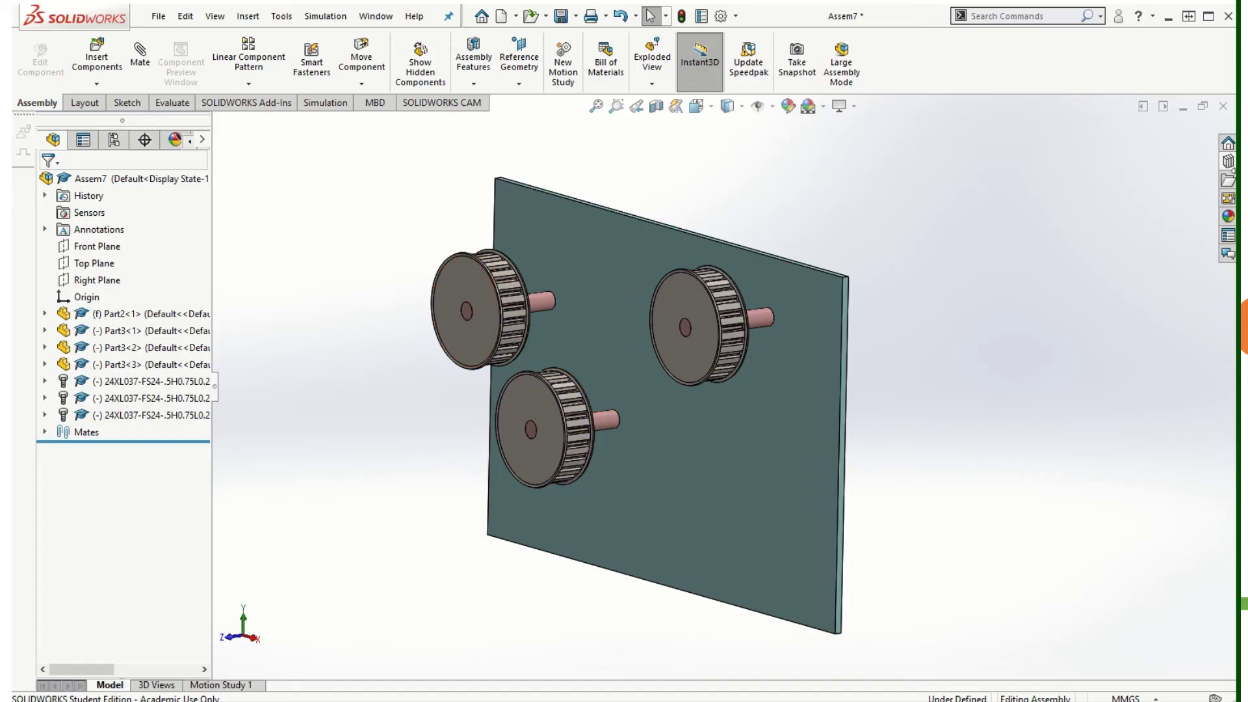
{"action": "middle_click_drag", "start_coordinate": [921, 483], "coordinate": [793, 512]}
{"action": "middle_click_drag", "start_coordinate": [690, 479], "coordinate": [955, 465]}
{"action": "right_click", "coordinate": [956, 465]}
{"action": "left_click", "coordinate": [1000, 591]}
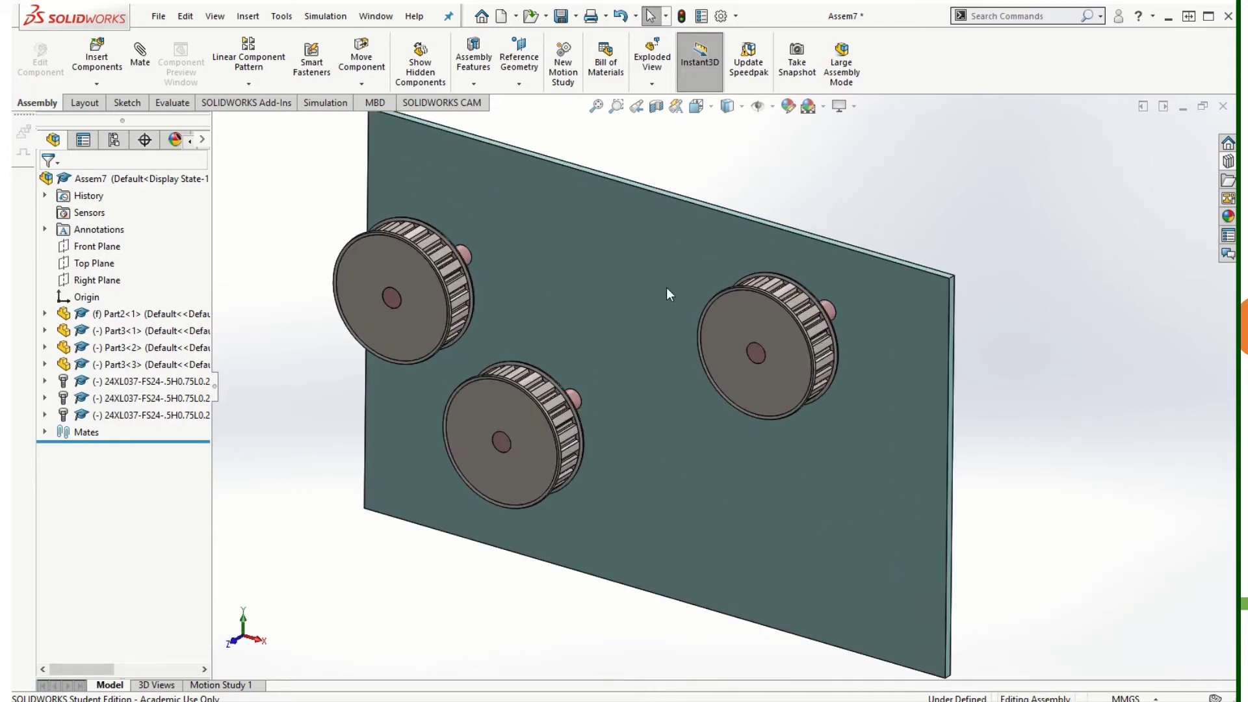
{"action": "scroll", "coordinate": [624, 260], "scroll_direction": "up", "scroll_amount": 3}
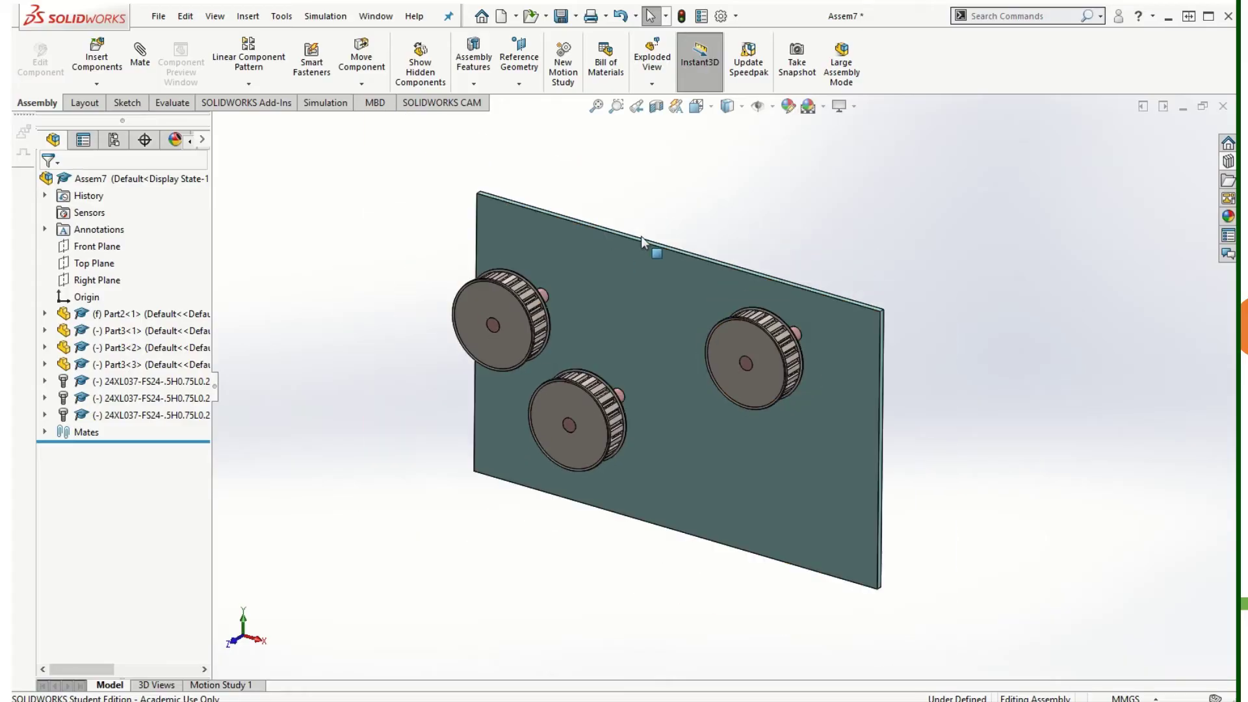
{"action": "scroll", "coordinate": [868, 269], "scroll_direction": "down", "scroll_amount": 1}
Step: Start a Belt/Chain assembly feature from Insert > Assembly Feature
{"action": "left_click", "coordinate": [247, 17]}
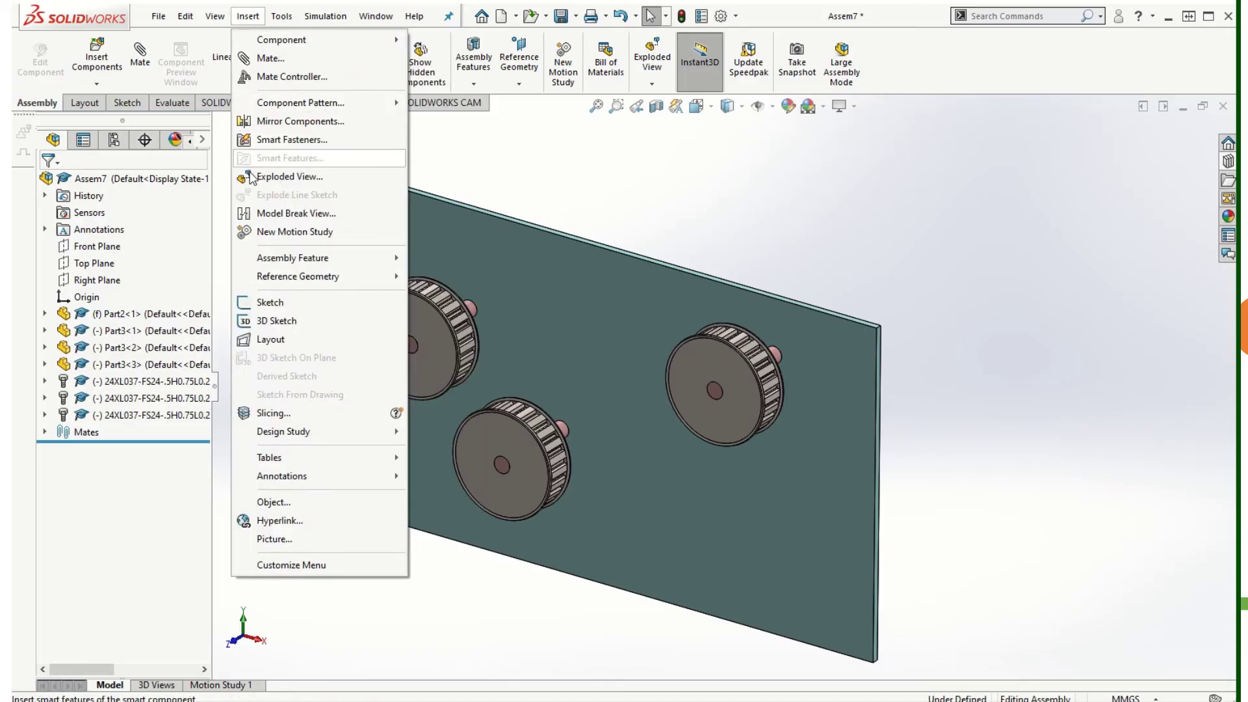
{"action": "mouse_move", "coordinate": [293, 260]}
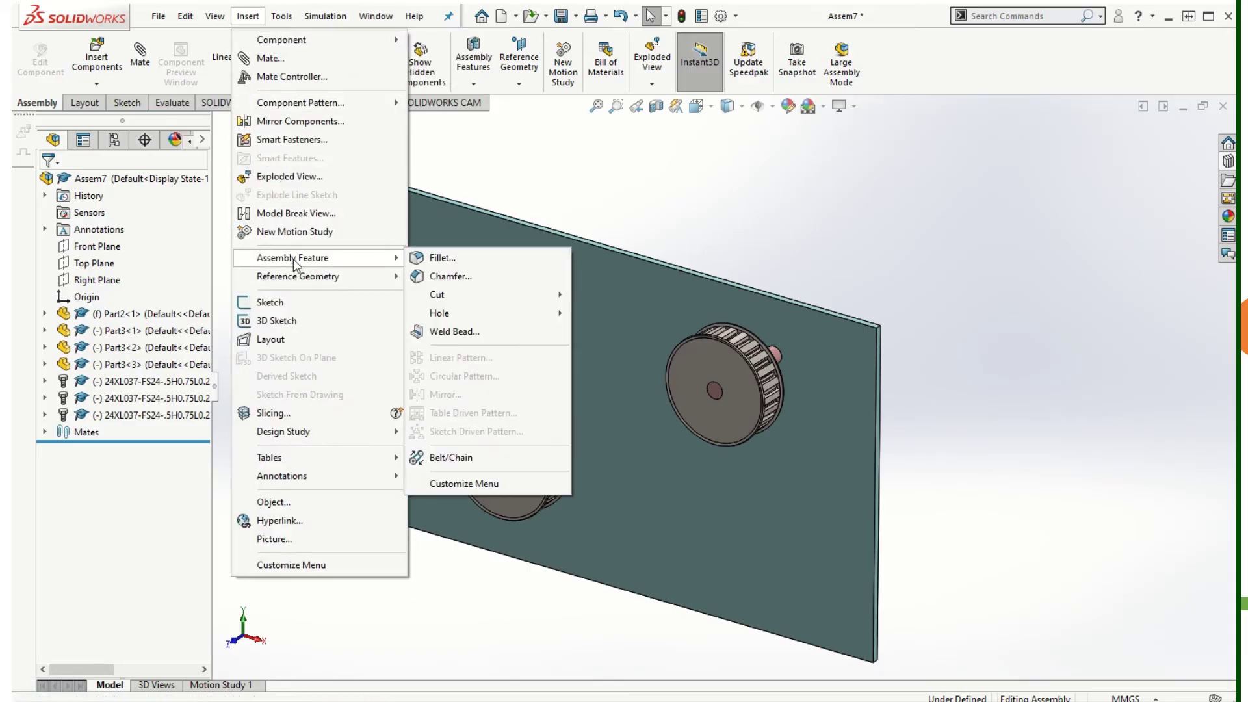
{"action": "left_click", "coordinate": [475, 458]}
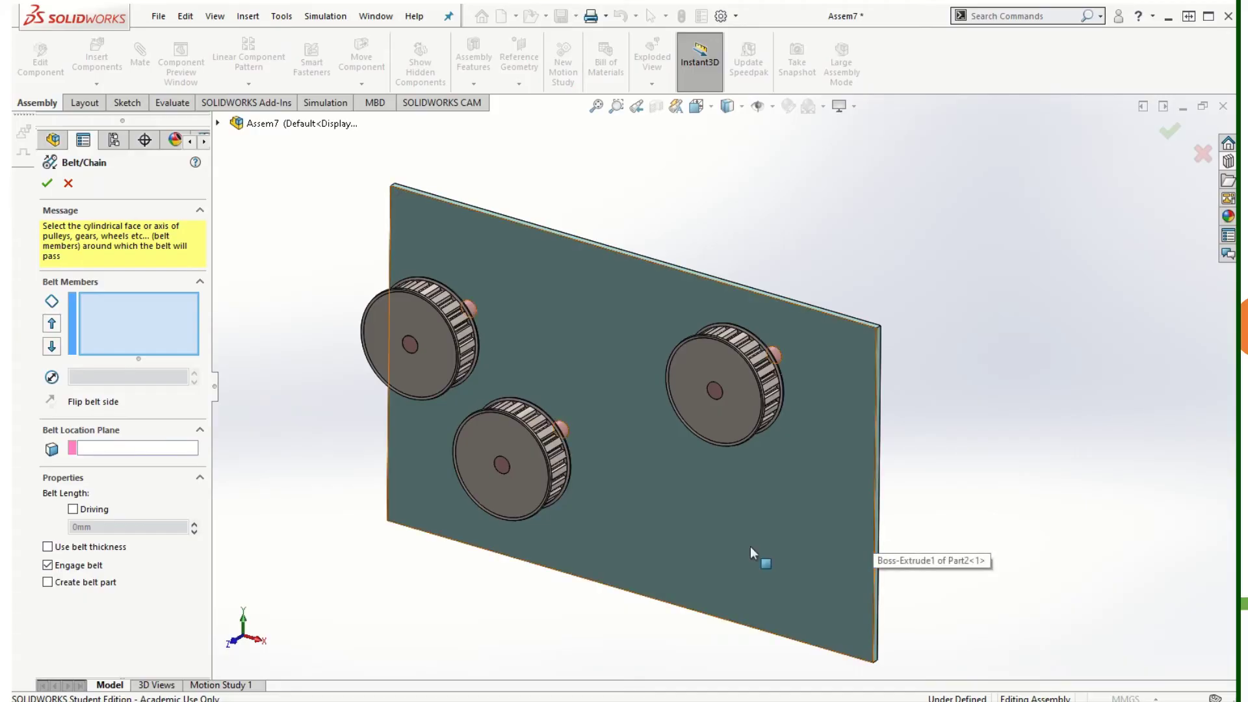
{"action": "scroll", "coordinate": [564, 328], "scroll_direction": "down", "scroll_amount": 2}
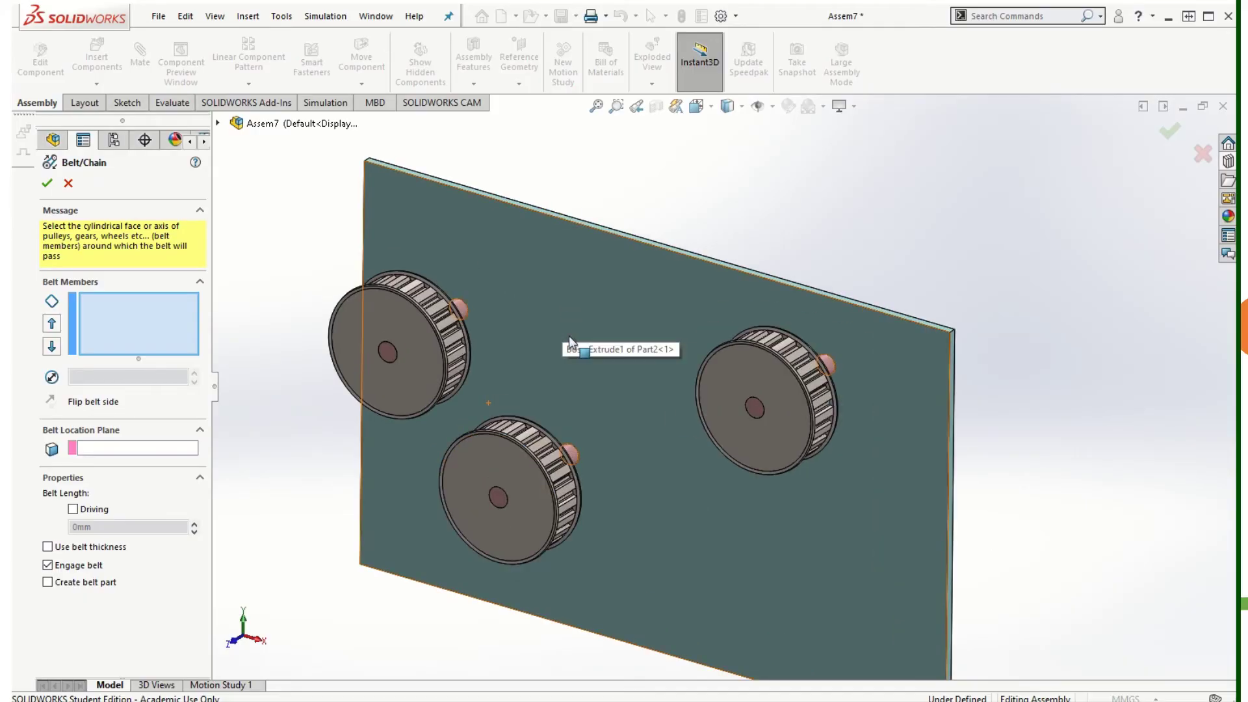
{"action": "scroll", "coordinate": [761, 541], "scroll_direction": "up", "scroll_amount": 2}
{"action": "scroll", "coordinate": [751, 416], "scroll_direction": "down", "scroll_amount": 2}
{"action": "scroll", "coordinate": [680, 241], "scroll_direction": "up", "scroll_amount": 1}
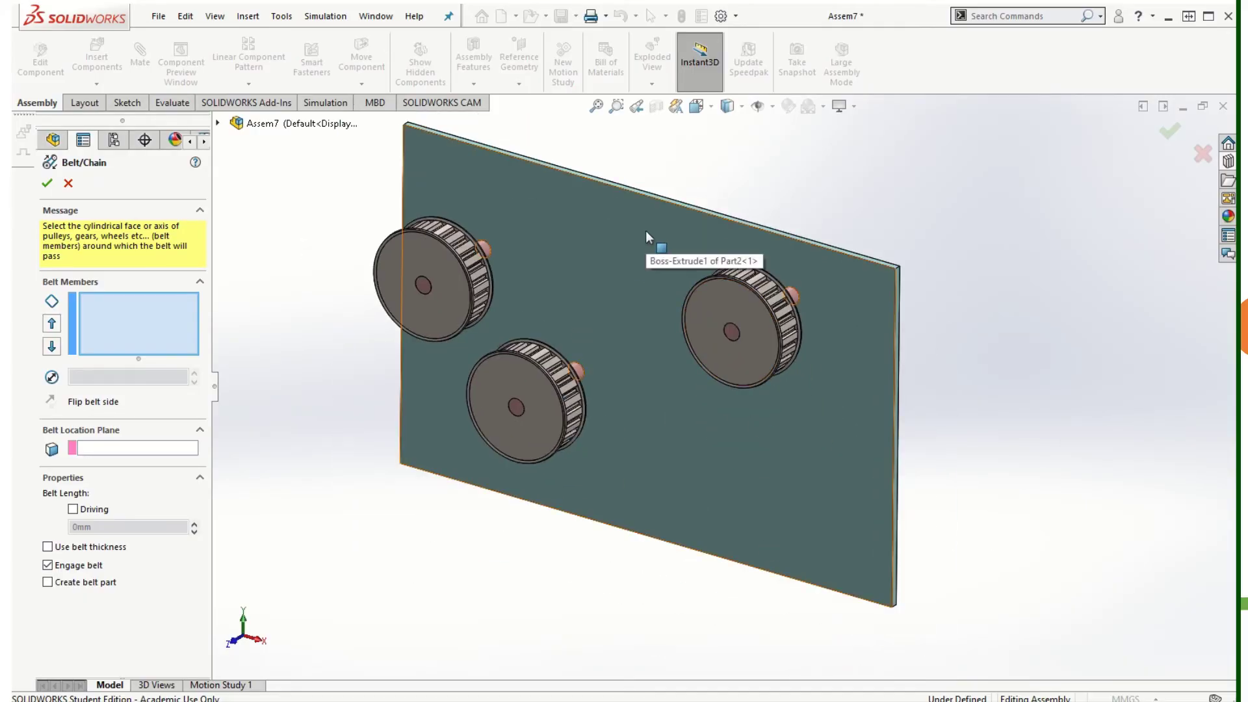
{"action": "scroll", "coordinate": [645, 230], "scroll_direction": "down", "scroll_amount": 1}
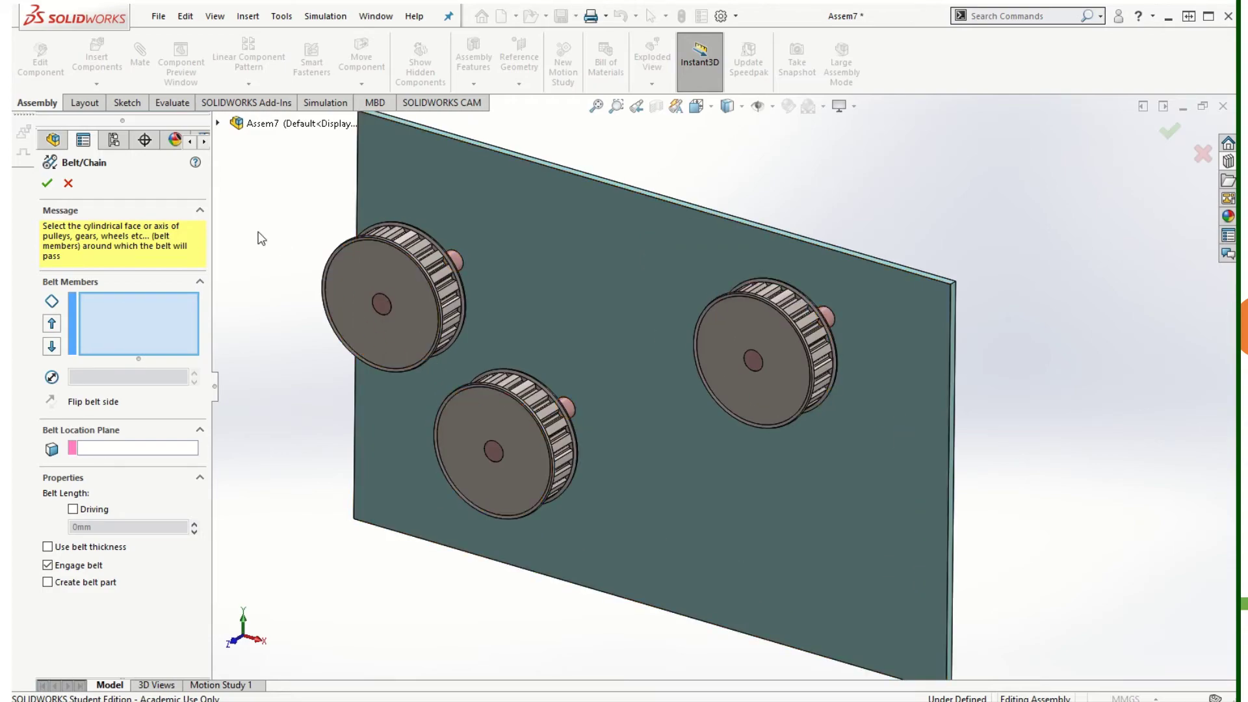
Step: Add the upper-left and right pulley faces as Belt Members
{"action": "left_click", "coordinate": [410, 240]}
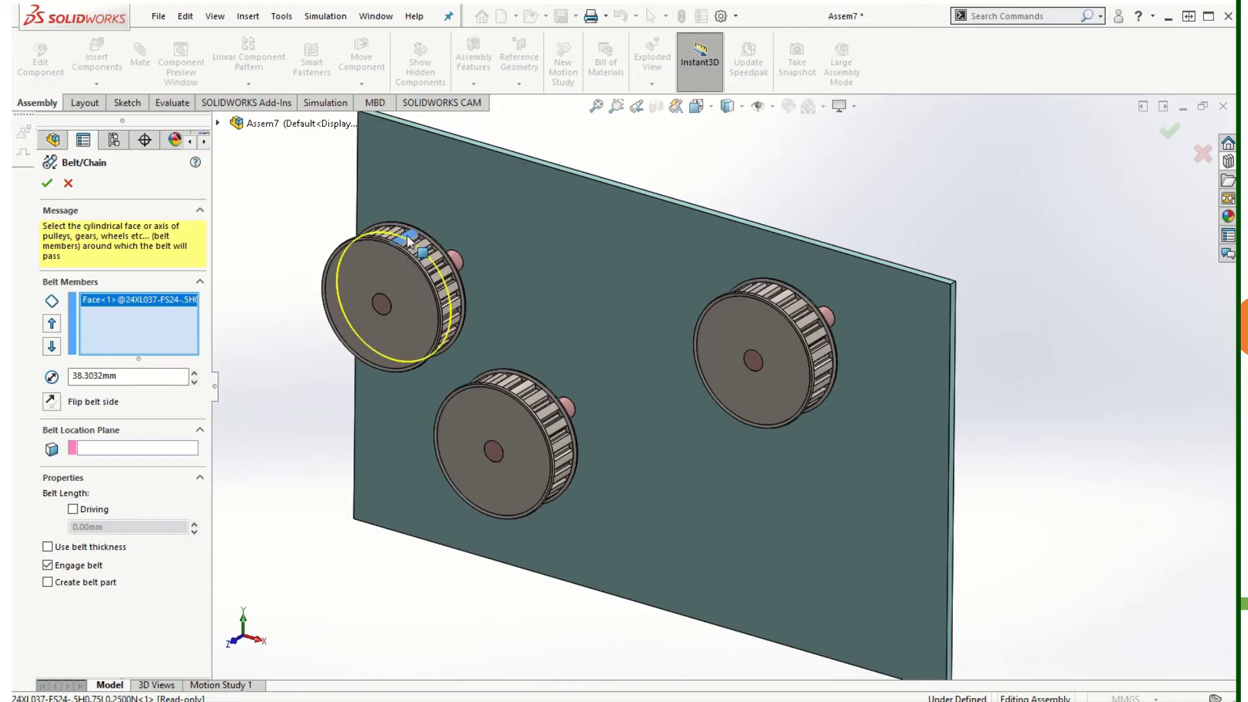
{"action": "scroll", "coordinate": [407, 236], "scroll_direction": "down", "scroll_amount": 4}
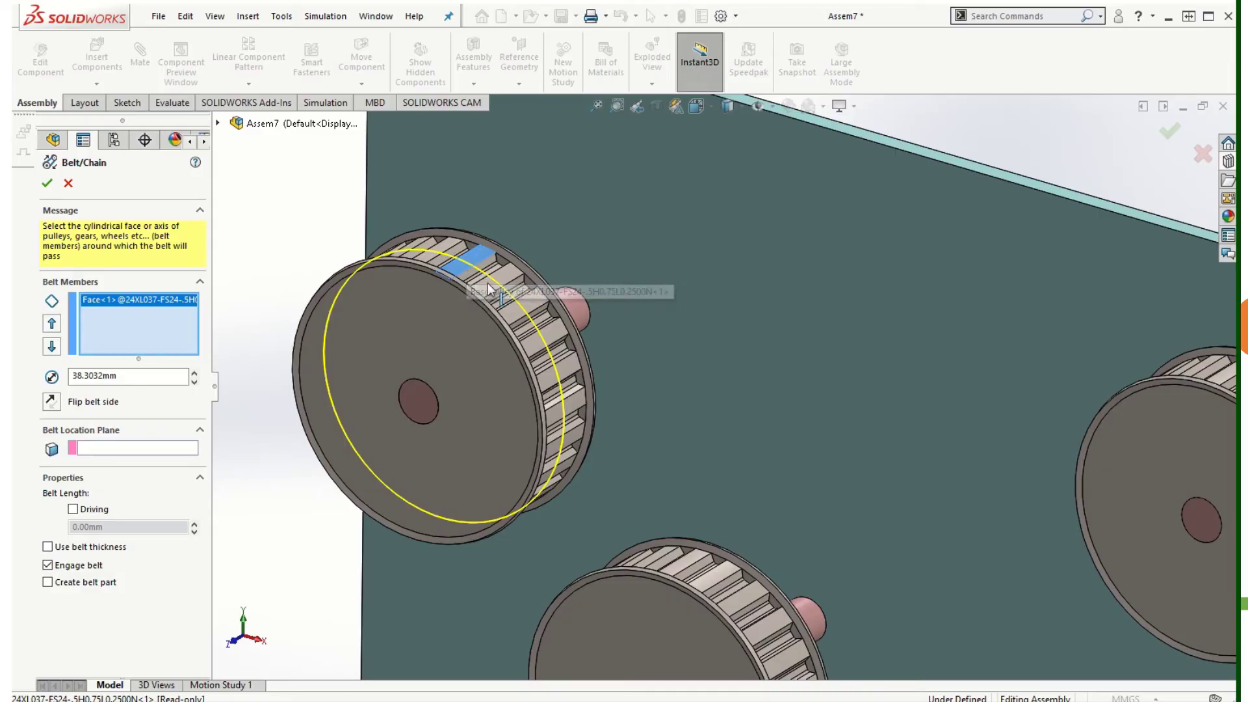
{"action": "scroll", "coordinate": [993, 484], "scroll_direction": "up", "scroll_amount": 6}
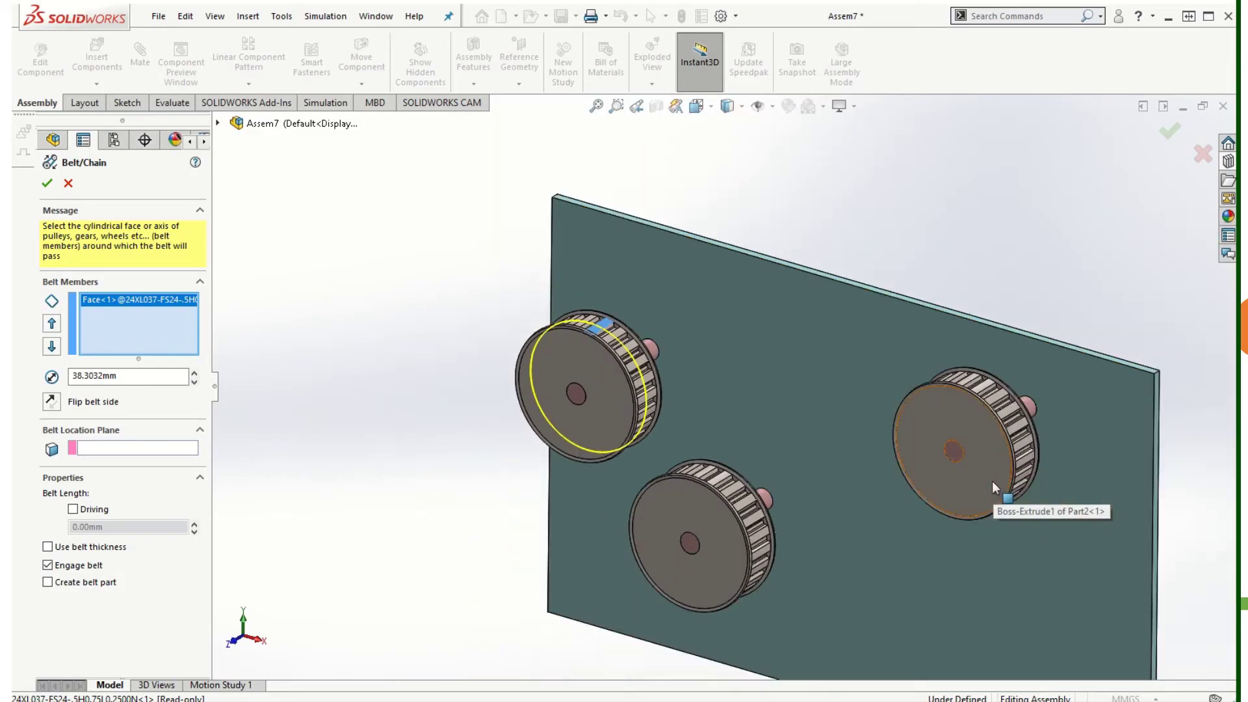
{"action": "scroll", "coordinate": [993, 491], "scroll_direction": "down", "scroll_amount": 3}
{"action": "scroll", "coordinate": [992, 502], "scroll_direction": "up", "scroll_amount": 2}
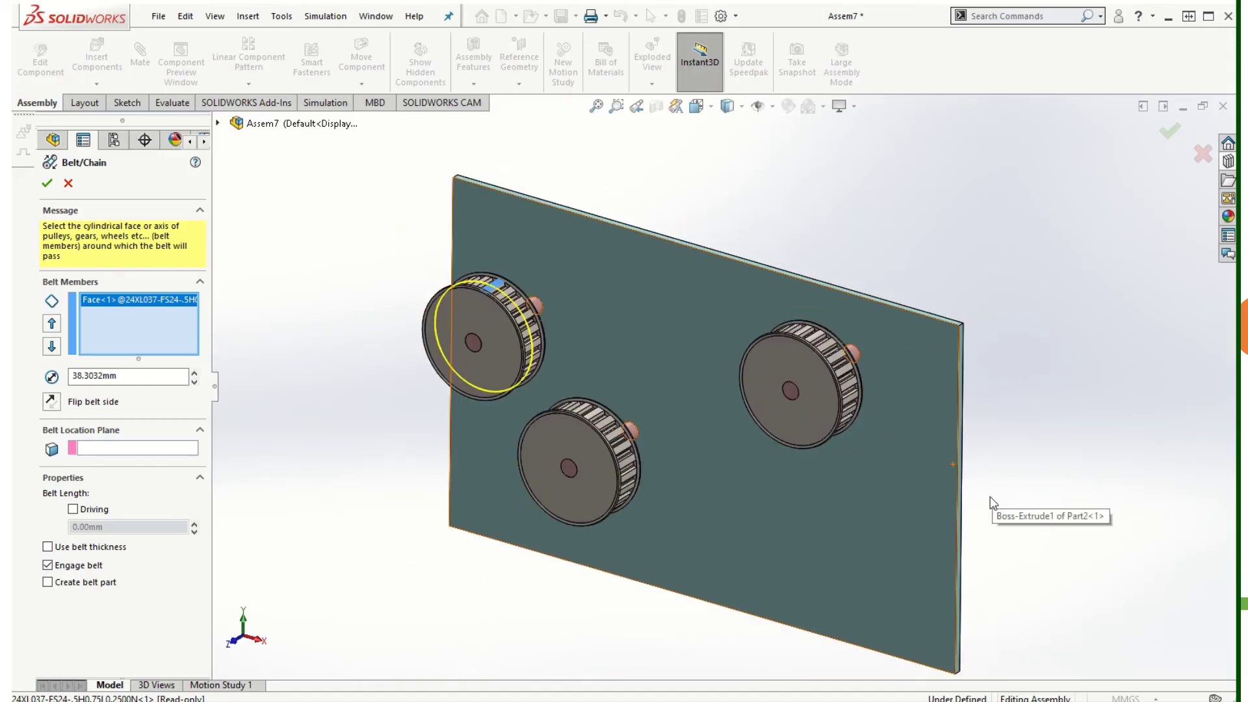
{"action": "scroll", "coordinate": [992, 502], "scroll_direction": "down", "scroll_amount": 2}
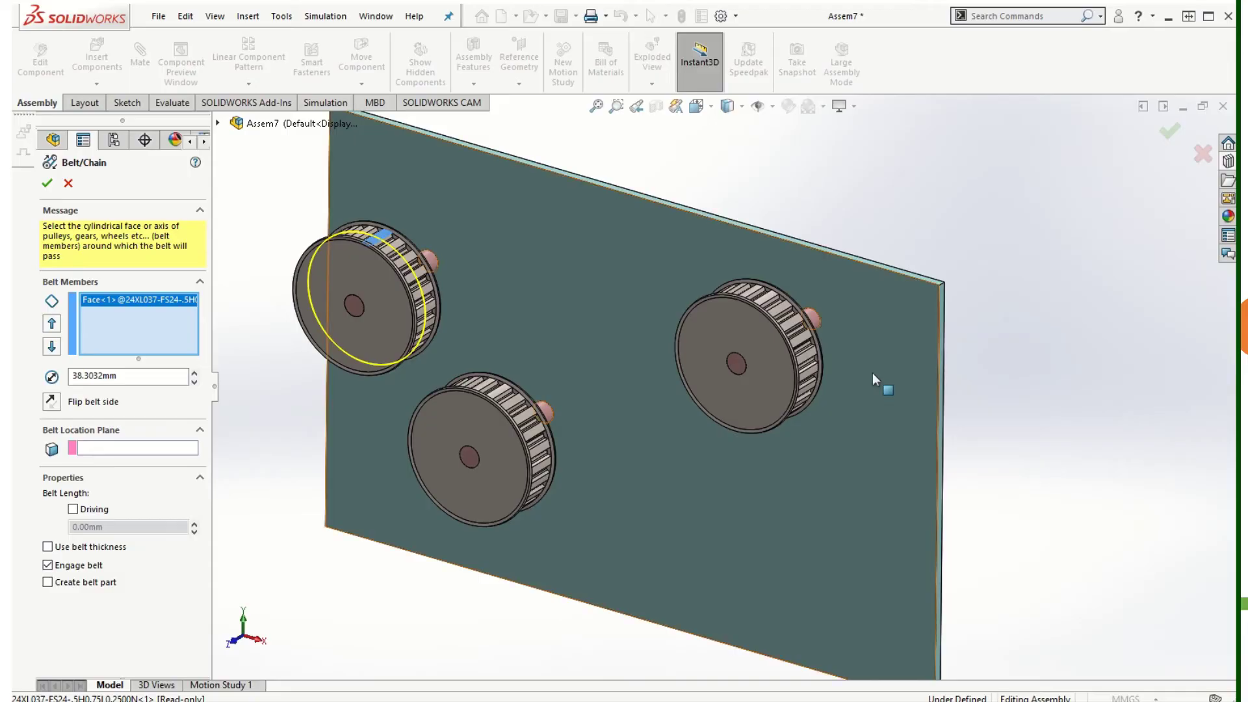
{"action": "left_click", "coordinate": [768, 303]}
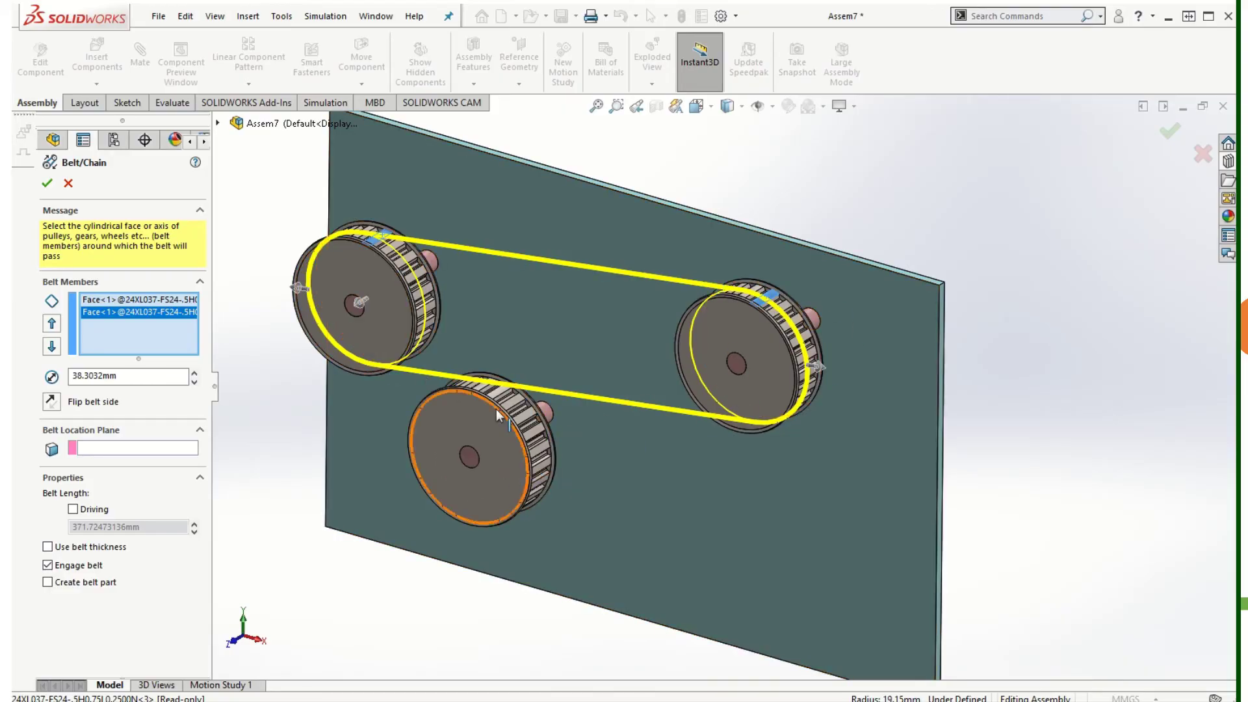
Step: Add the lower pulley face, closing the belt loop at 398.04 mm
{"action": "middle_click_drag", "start_coordinate": [471, 614], "coordinate": [490, 470]}
{"action": "scroll", "coordinate": [497, 492], "scroll_direction": "down", "scroll_amount": 3}
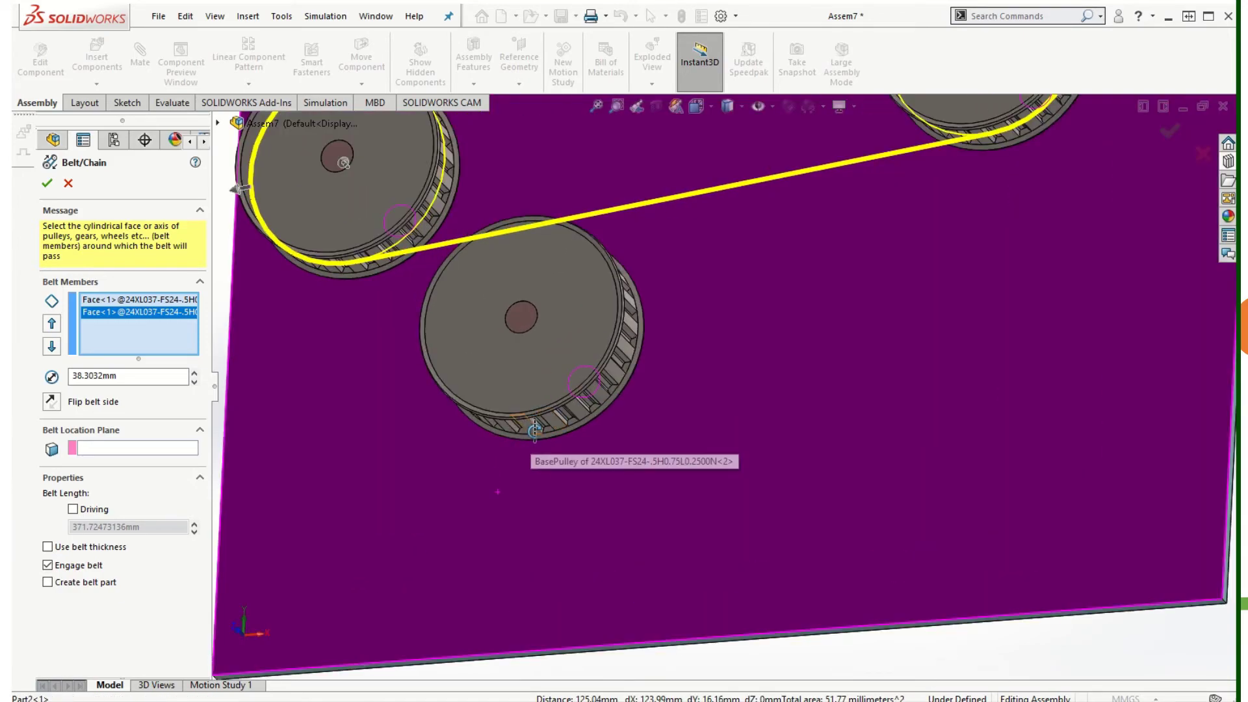
{"action": "left_click", "coordinate": [533, 432]}
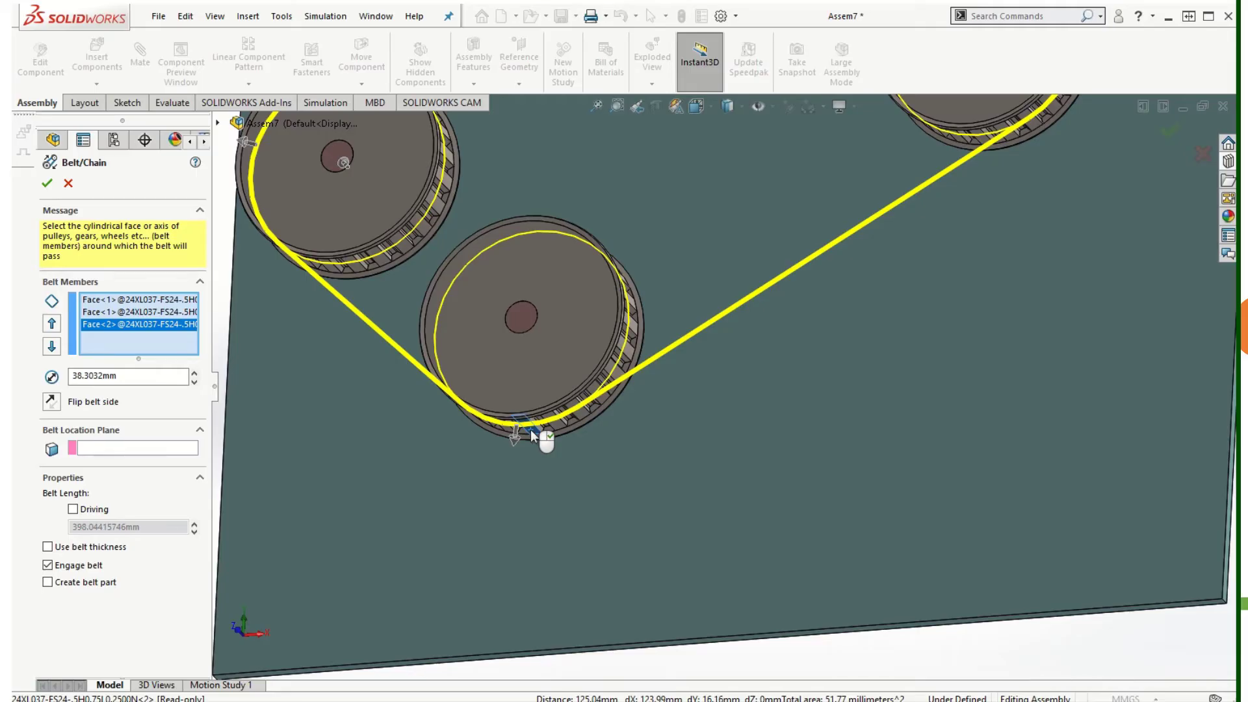
{"action": "scroll", "coordinate": [833, 441], "scroll_direction": "up", "scroll_amount": 10}
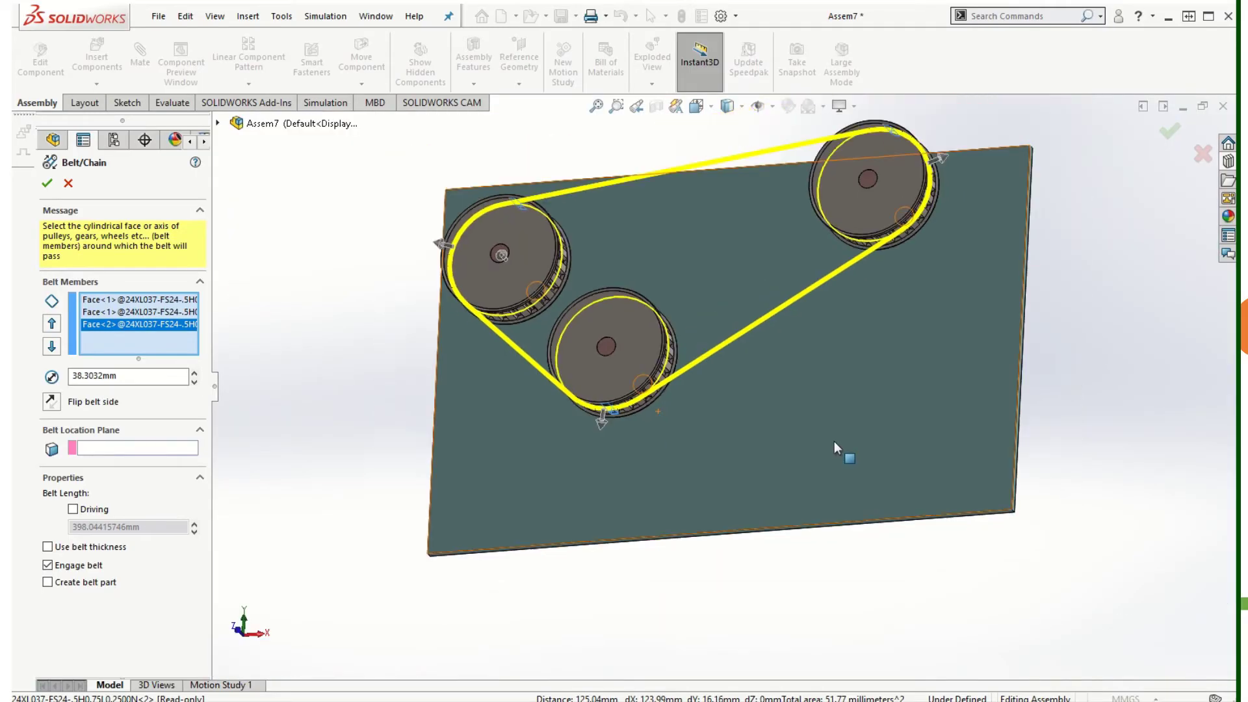
{"action": "middle_click_drag", "start_coordinate": [833, 441], "coordinate": [885, 388]}
{"action": "middle_click_drag", "start_coordinate": [1006, 286], "coordinate": [1003, 390]}
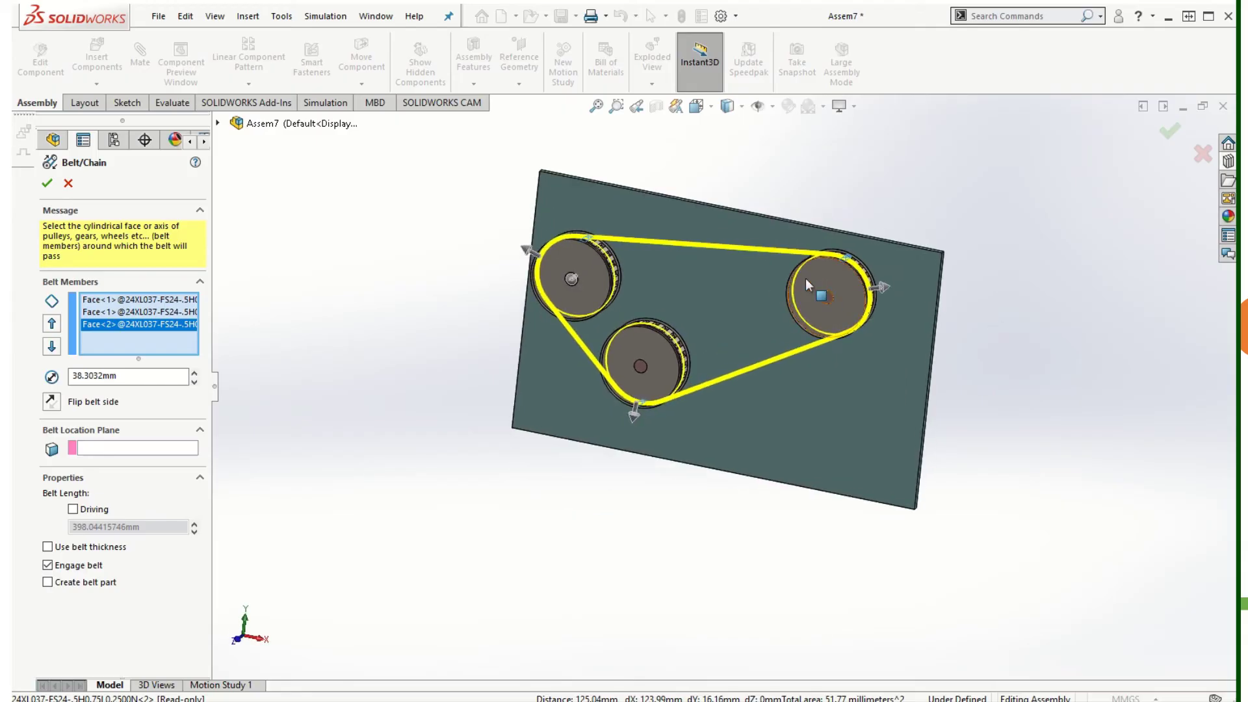
{"action": "scroll", "coordinate": [805, 278], "scroll_direction": "down", "scroll_amount": 4}
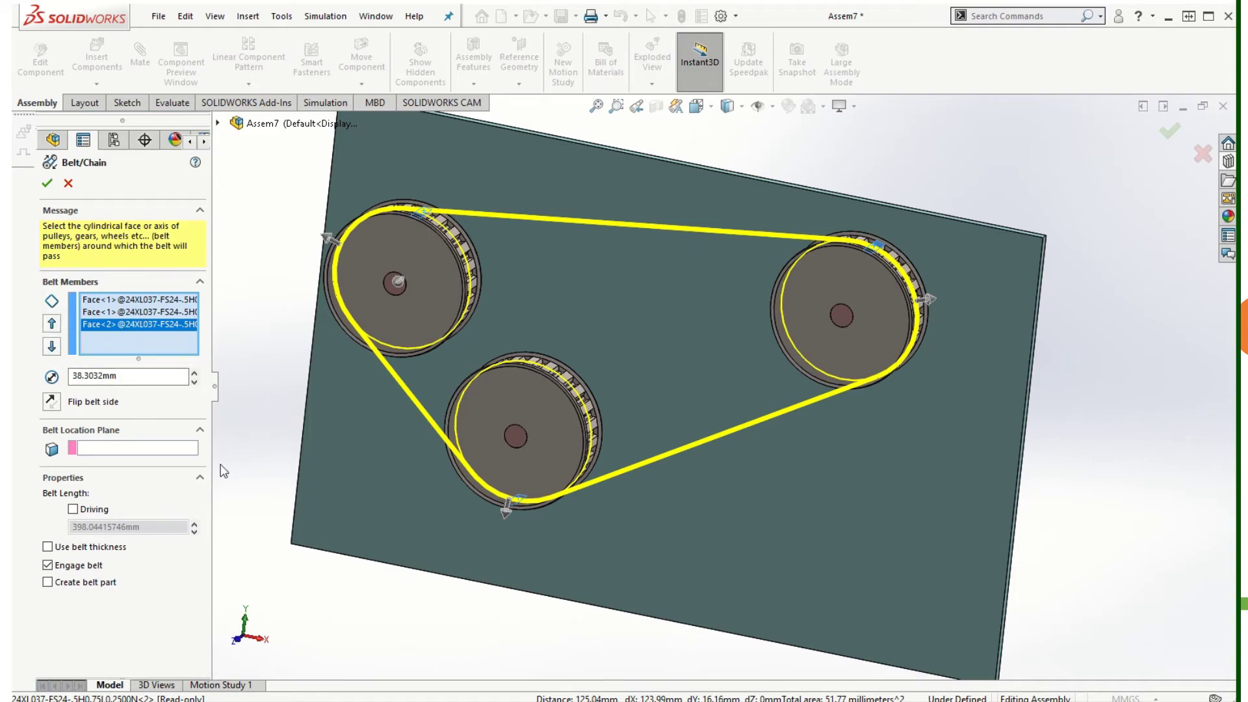
Step: Move Face<2> up in the Belt Members list and back to last, keeping the order
{"action": "left_click", "coordinate": [51, 323]}
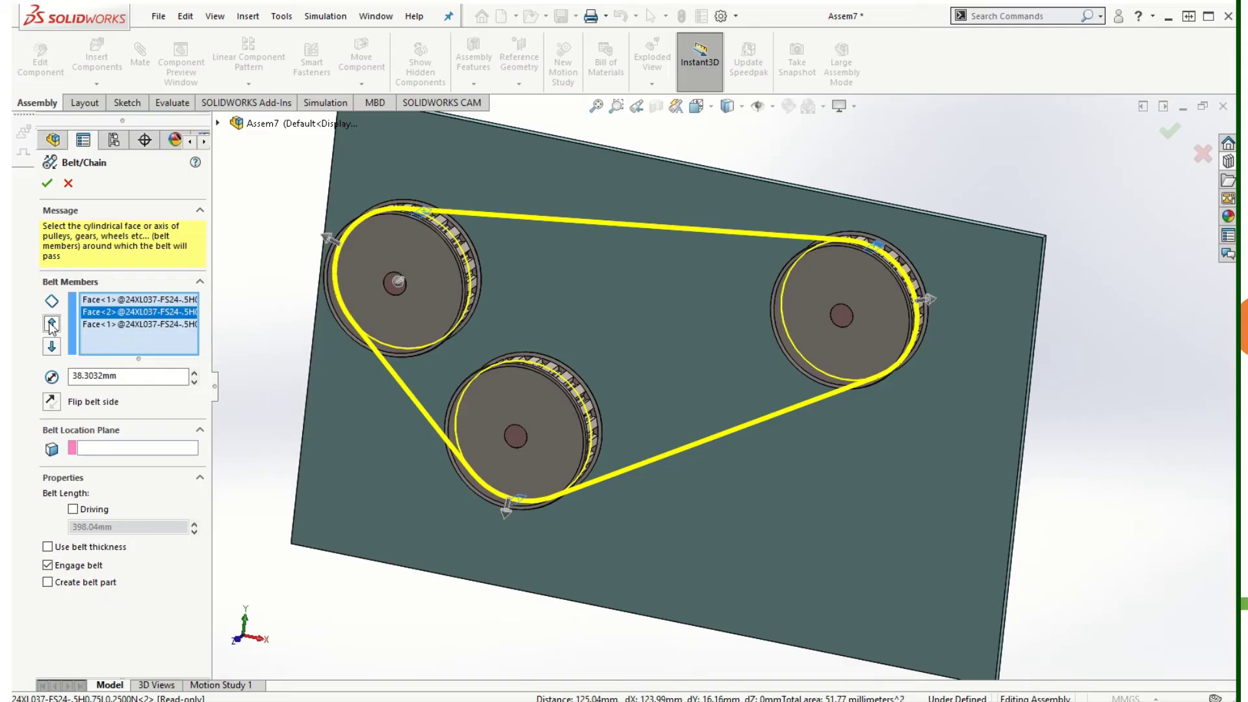
{"action": "left_click", "coordinate": [52, 346]}
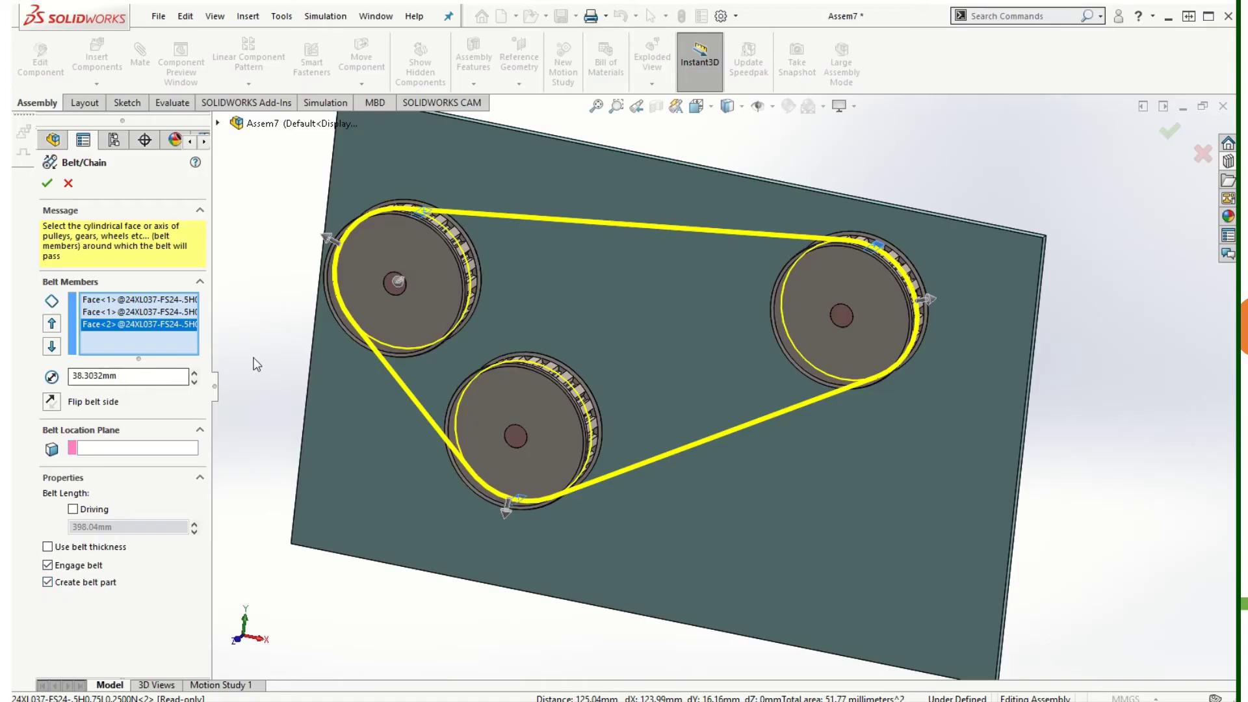
Step: Accept the belt as Belt1 (398.04 mm) and save the assembly to the Desktop
{"action": "left_click", "coordinate": [47, 184]}
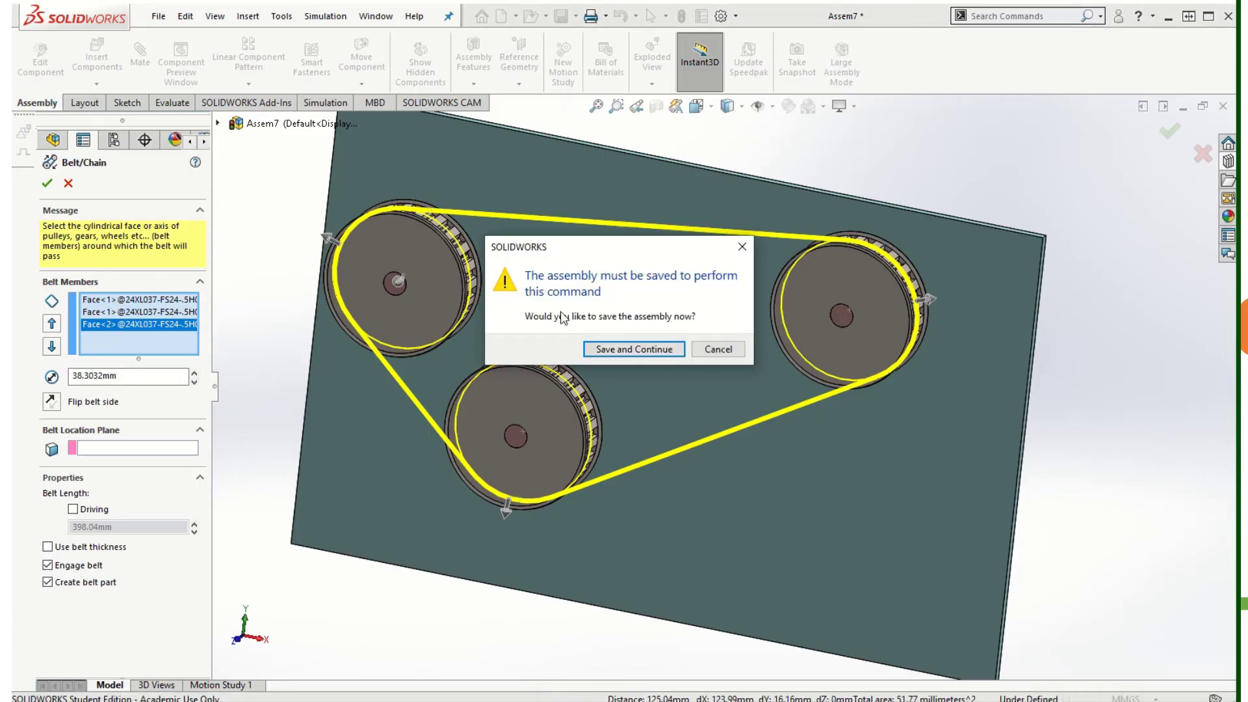
{"action": "left_click", "coordinate": [644, 351]}
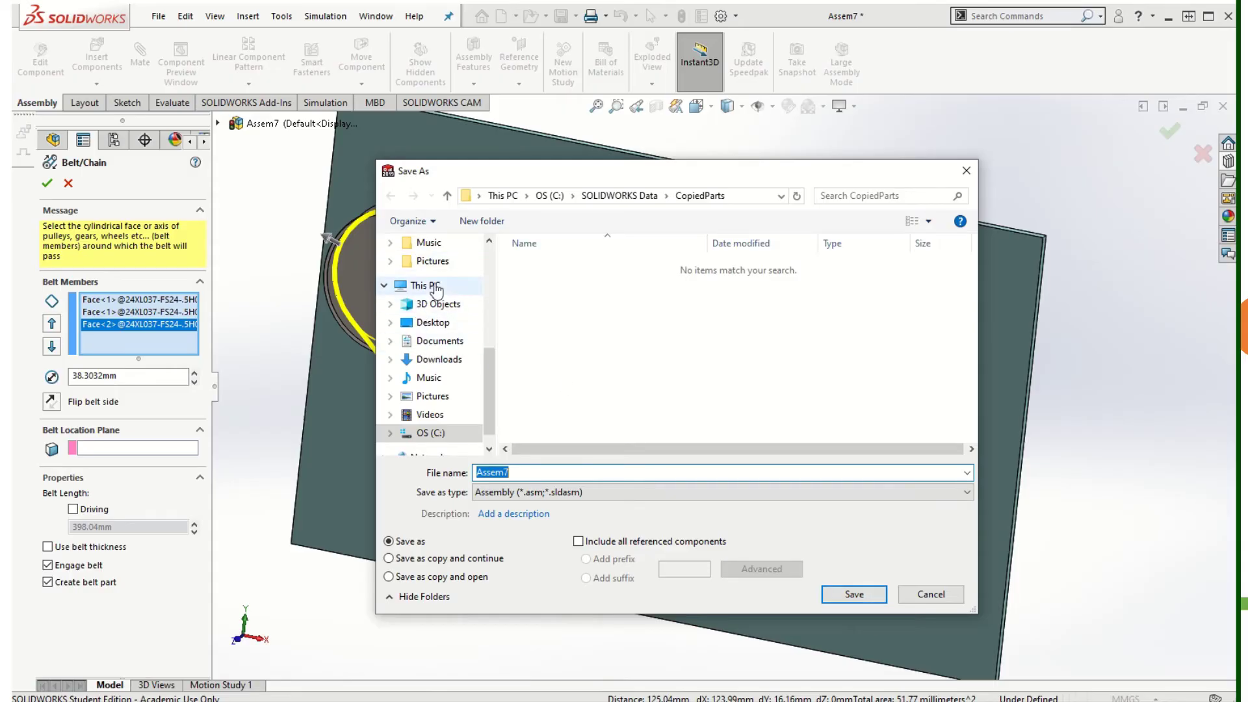
{"action": "left_click", "coordinate": [434, 322]}
{"action": "left_click", "coordinate": [853, 594]}
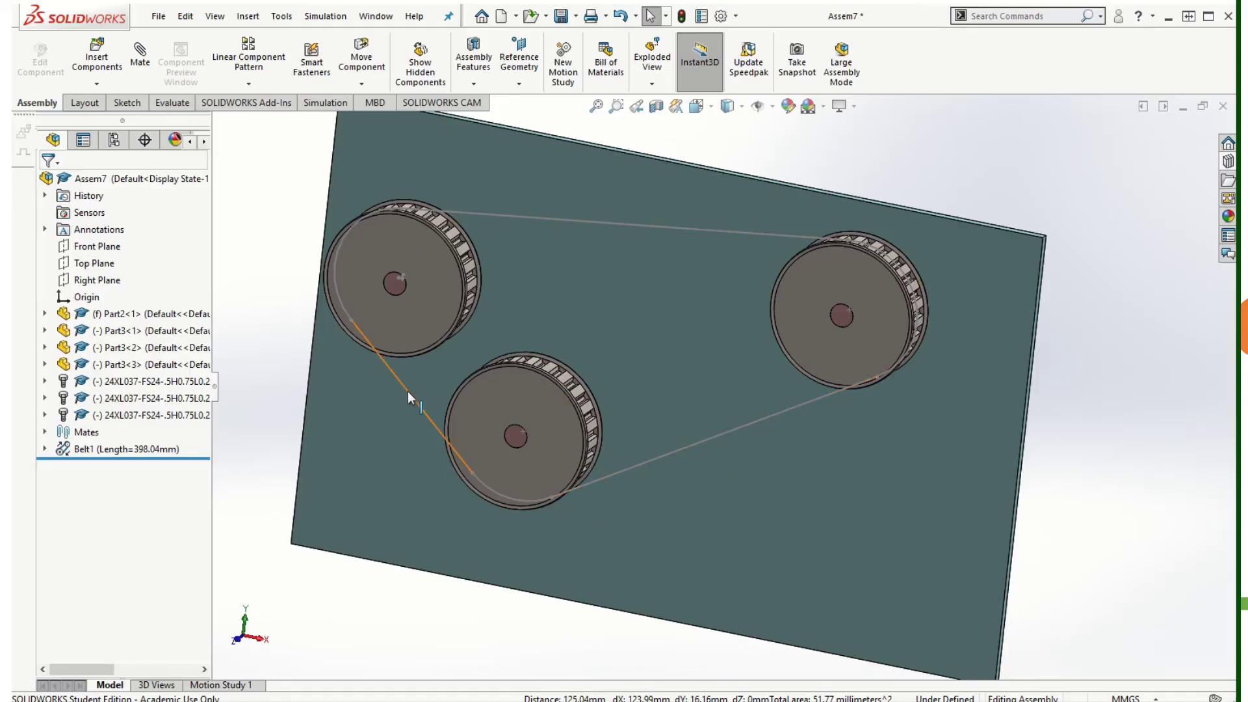
{"action": "key", "text": "ctrl+7"}
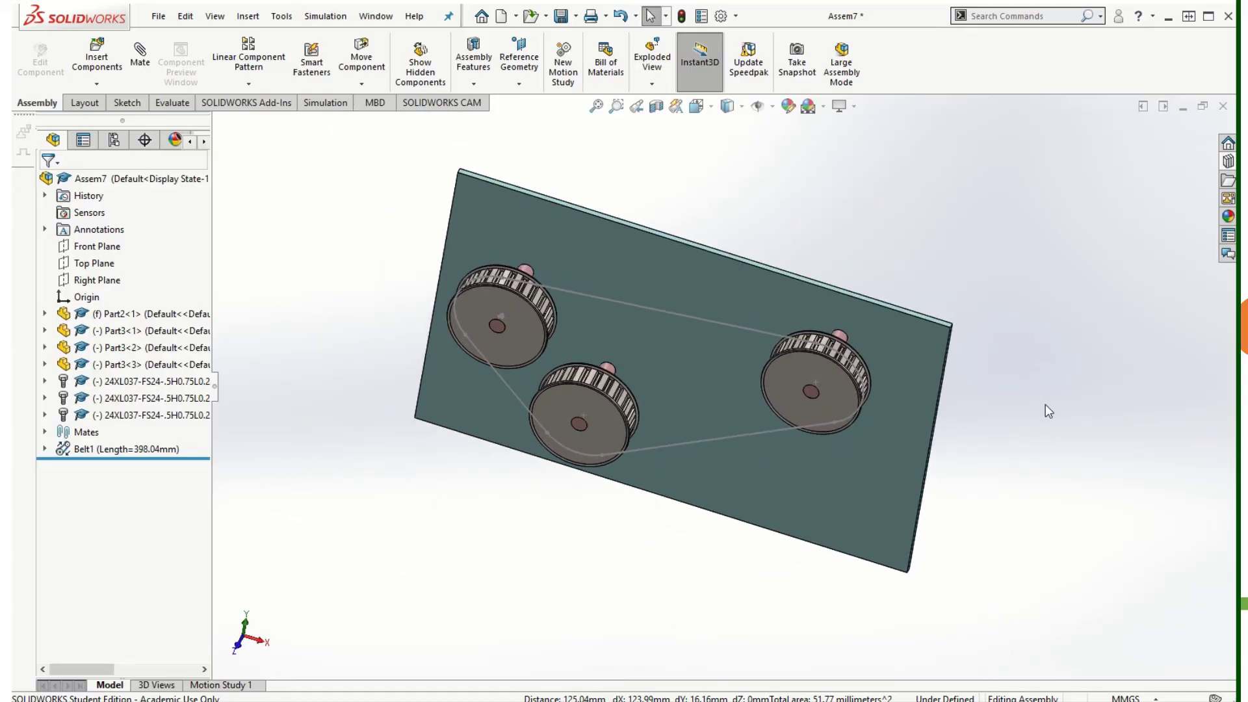
{"action": "scroll", "coordinate": [802, 327], "scroll_direction": "up", "scroll_amount": 5}
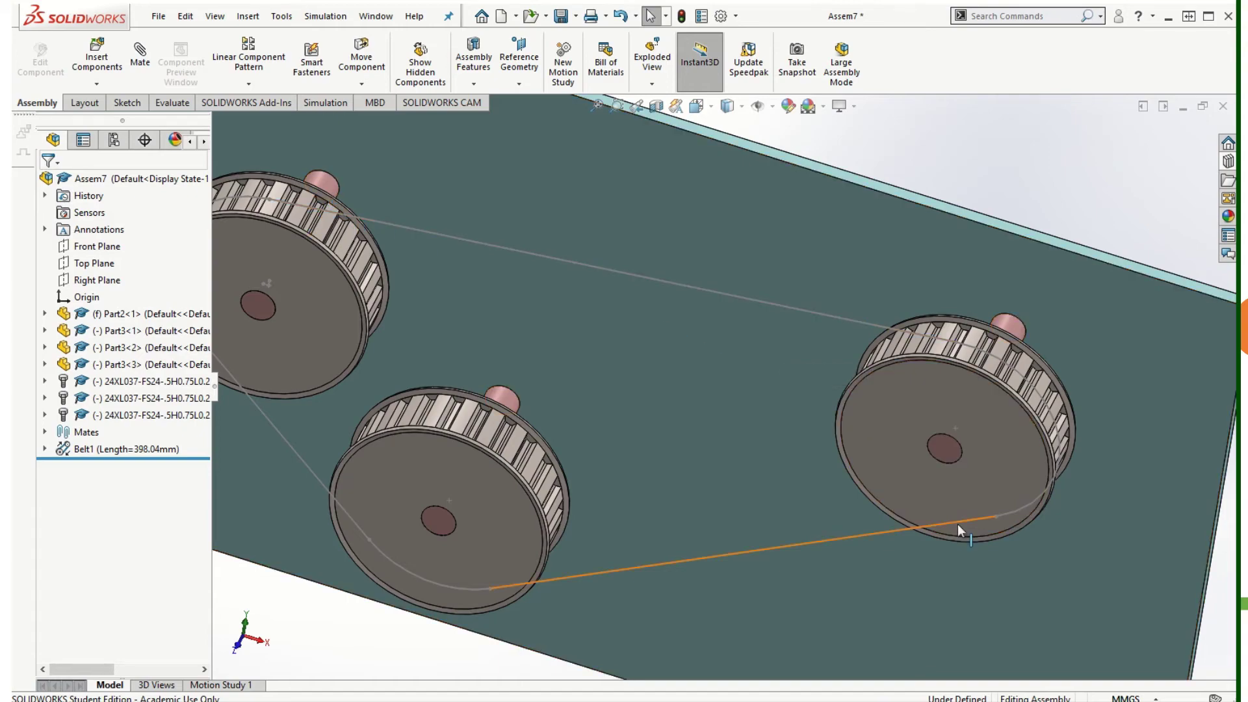
{"action": "scroll", "coordinate": [952, 526], "scroll_direction": "up", "scroll_amount": 5}
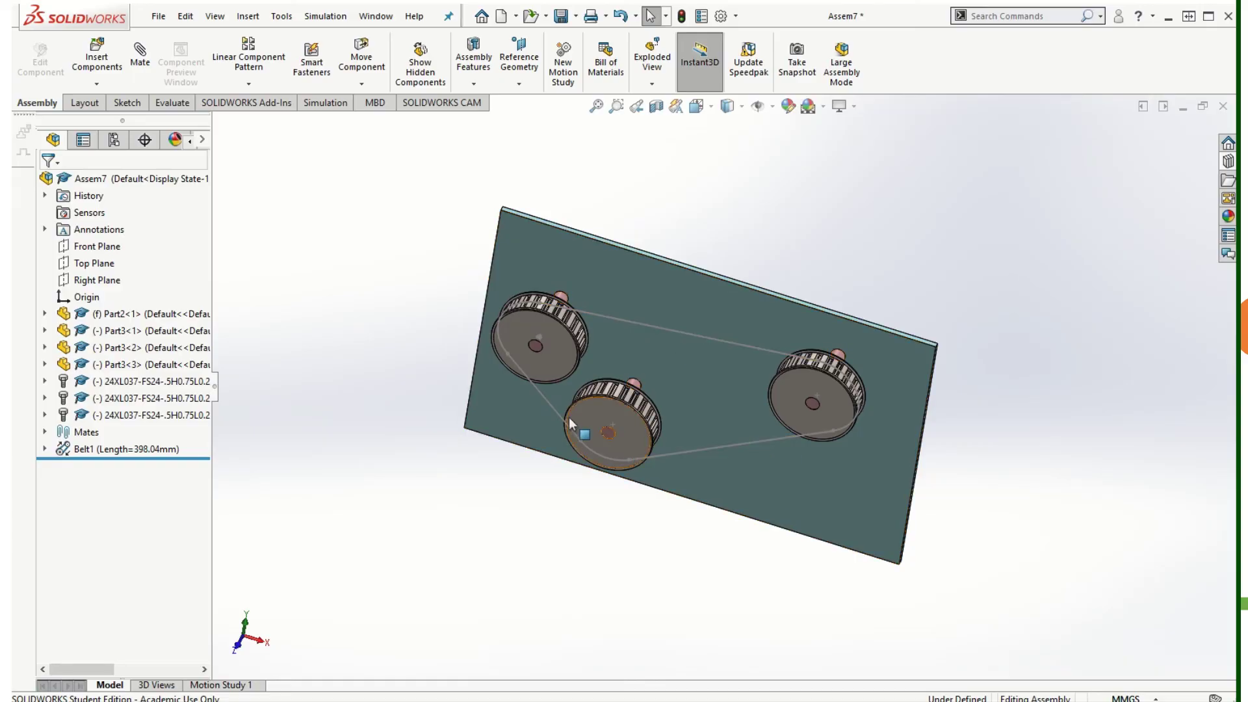
{"action": "left_click", "coordinate": [44, 448]}
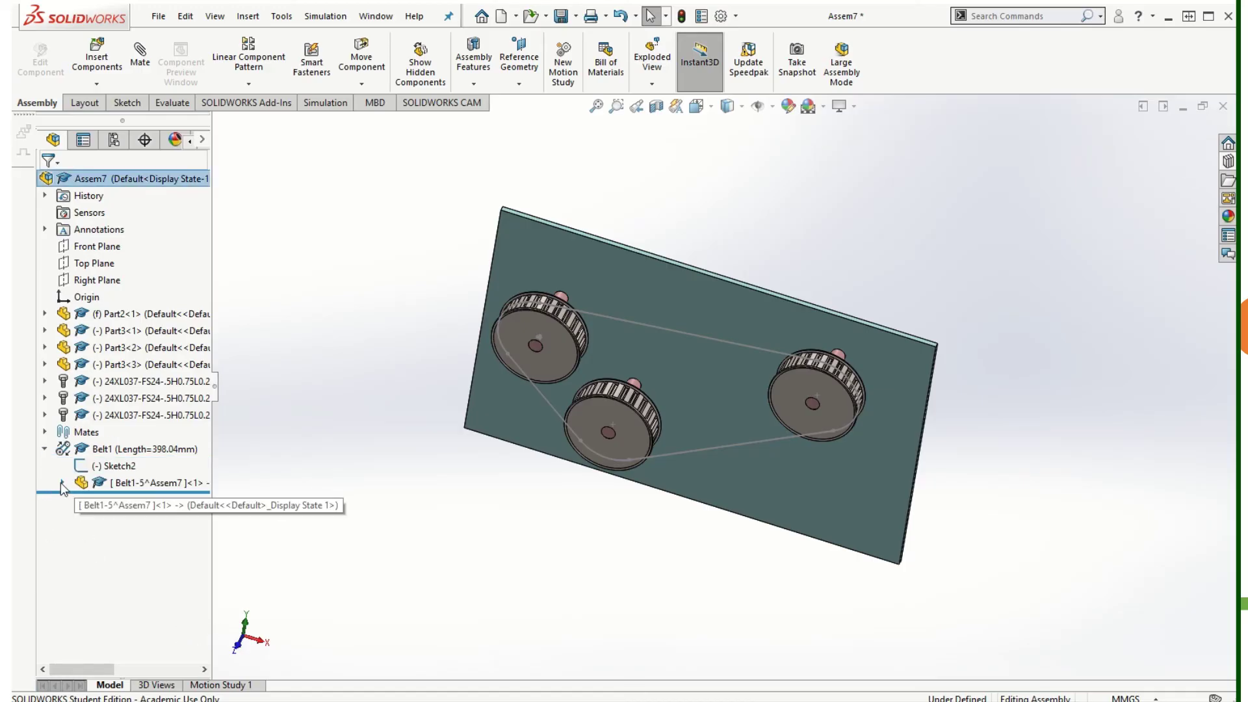
Step: Open the Belt1-5 component for in-context editing with Edit Part
{"action": "right_click", "coordinate": [114, 486]}
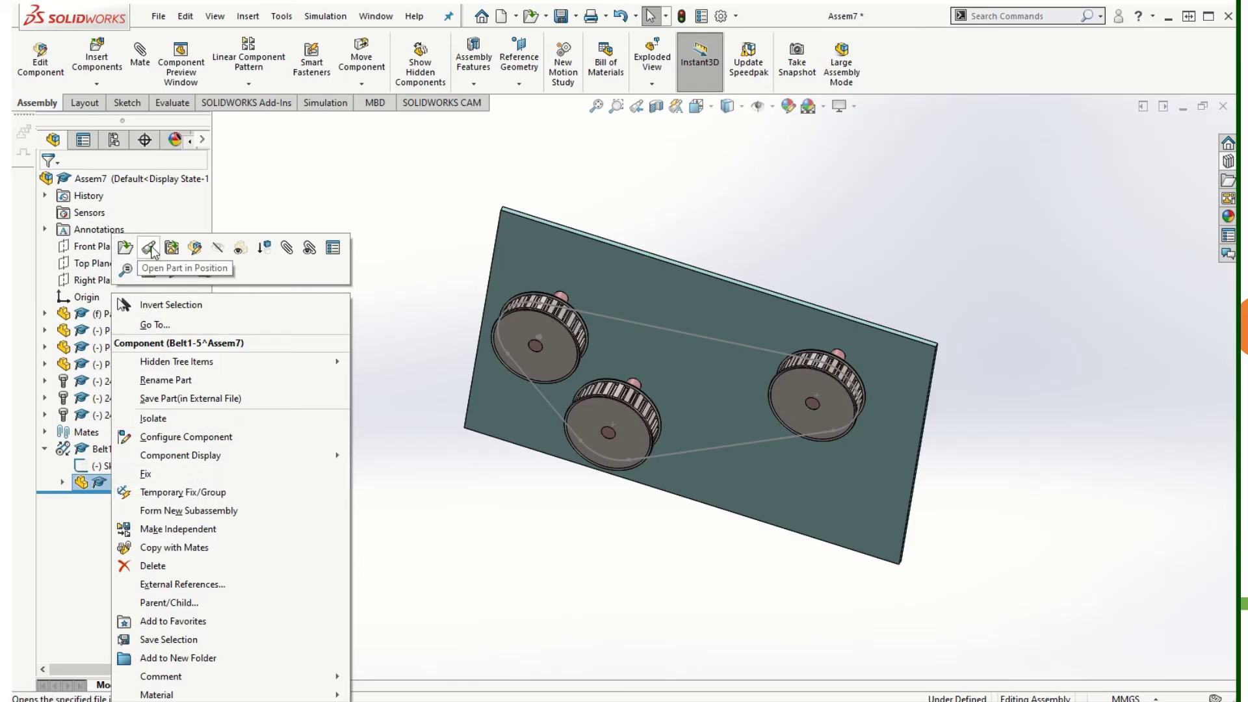
{"action": "left_click", "coordinate": [195, 250]}
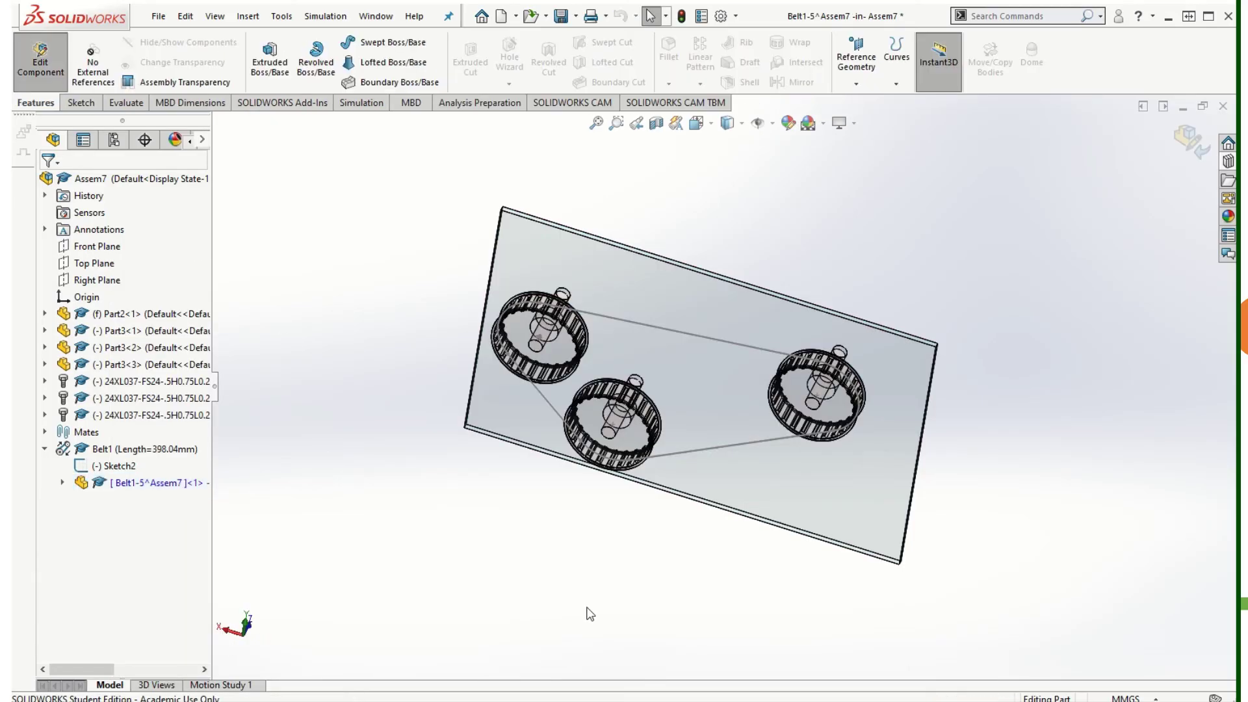
{"action": "scroll", "coordinate": [733, 392], "scroll_direction": "down", "scroll_amount": 4}
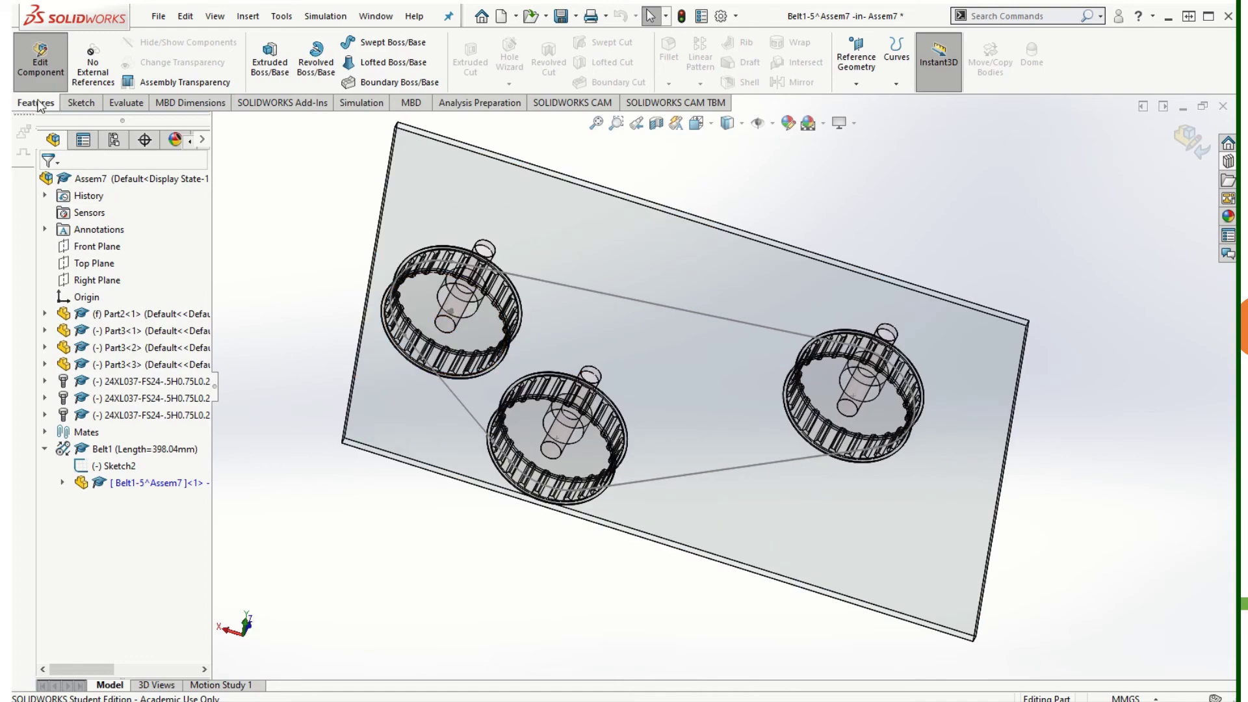
Step: Extrude the belt sketch 10.00 mm Blind as a one-direction thin feature 3.00 mm thick
{"action": "left_click", "coordinate": [276, 69]}
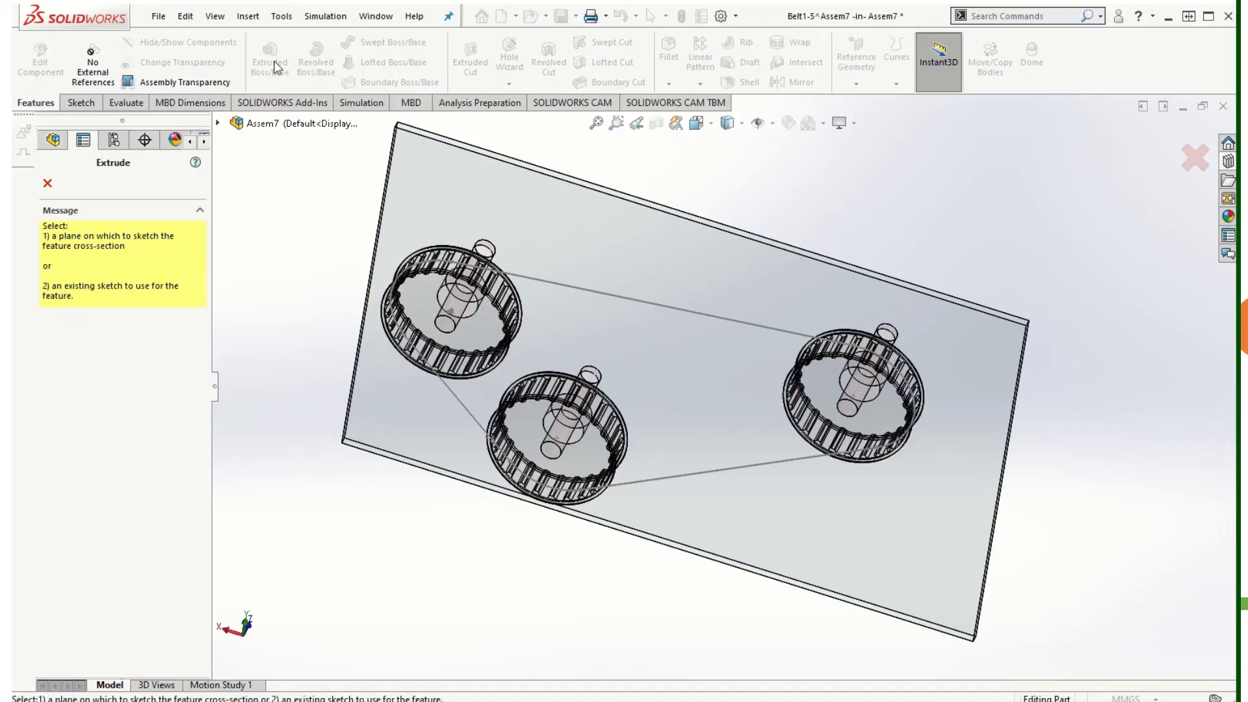
{"action": "left_click", "coordinate": [600, 292]}
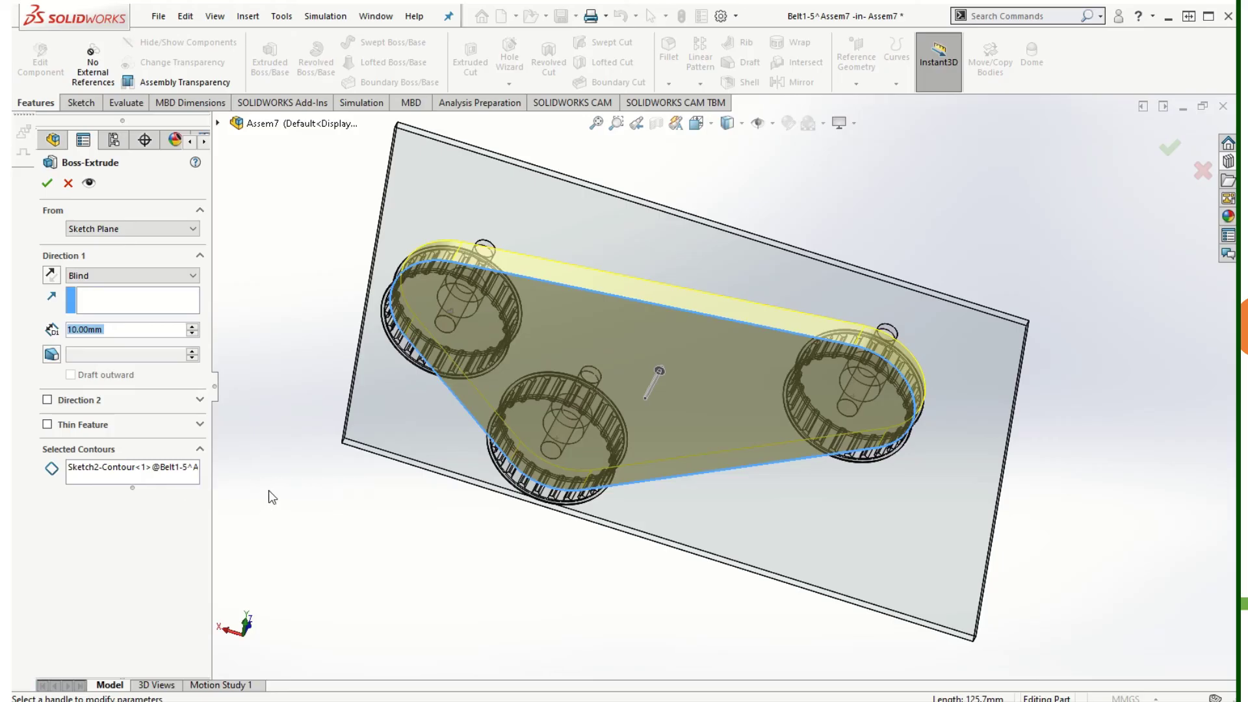
{"action": "left_click", "coordinate": [47, 424]}
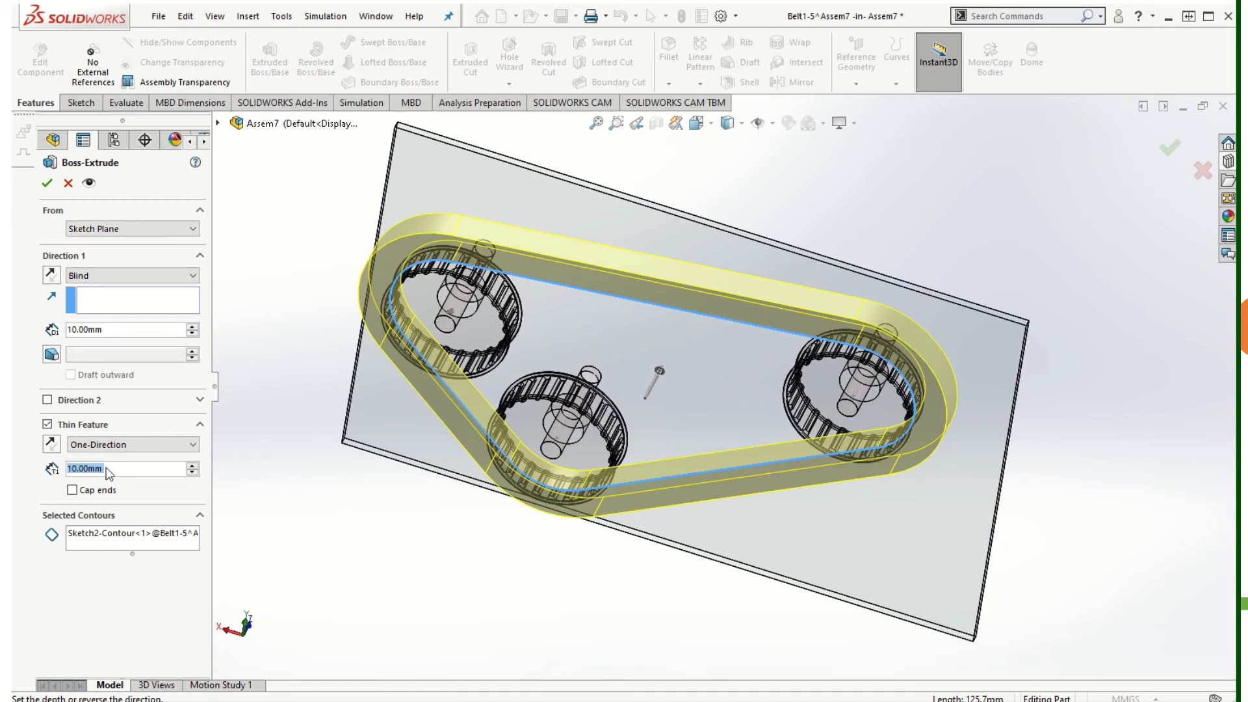
{"action": "left_click", "coordinate": [194, 467]}
{"action": "left_click", "coordinate": [192, 466]}
{"action": "left_click", "coordinate": [192, 465]}
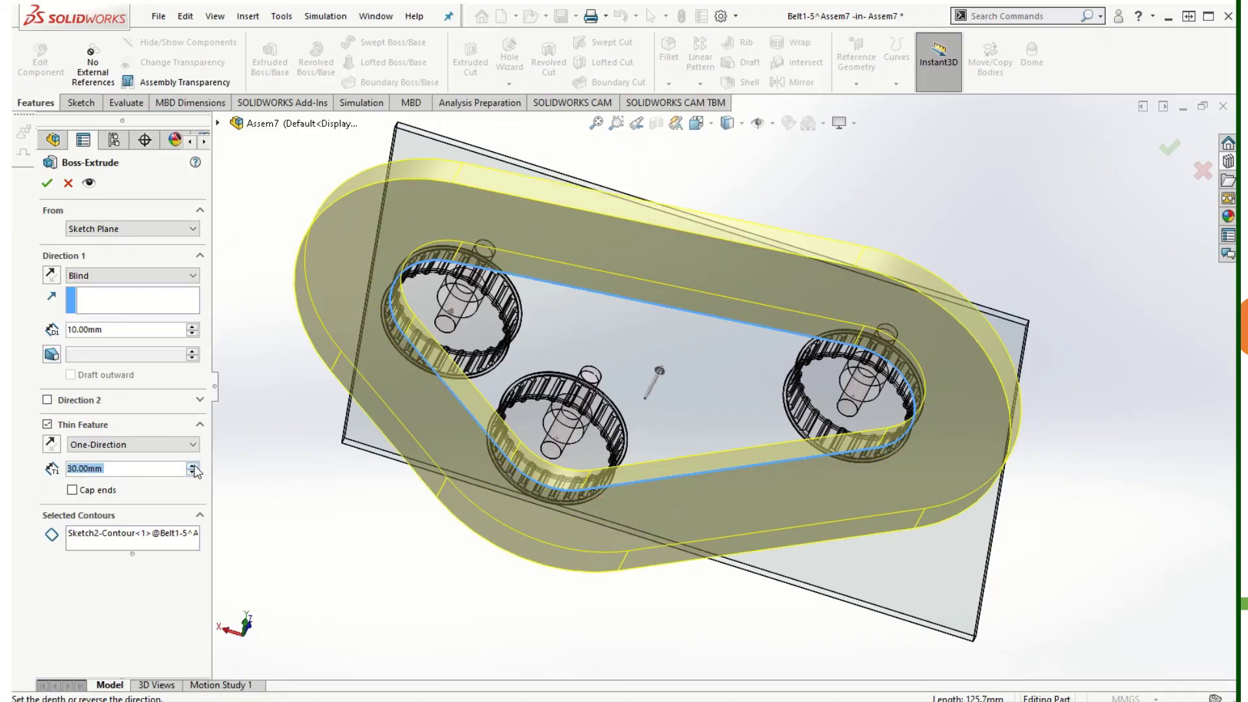
{"action": "left_click", "coordinate": [192, 472]}
{"action": "left_click", "coordinate": [193, 473]}
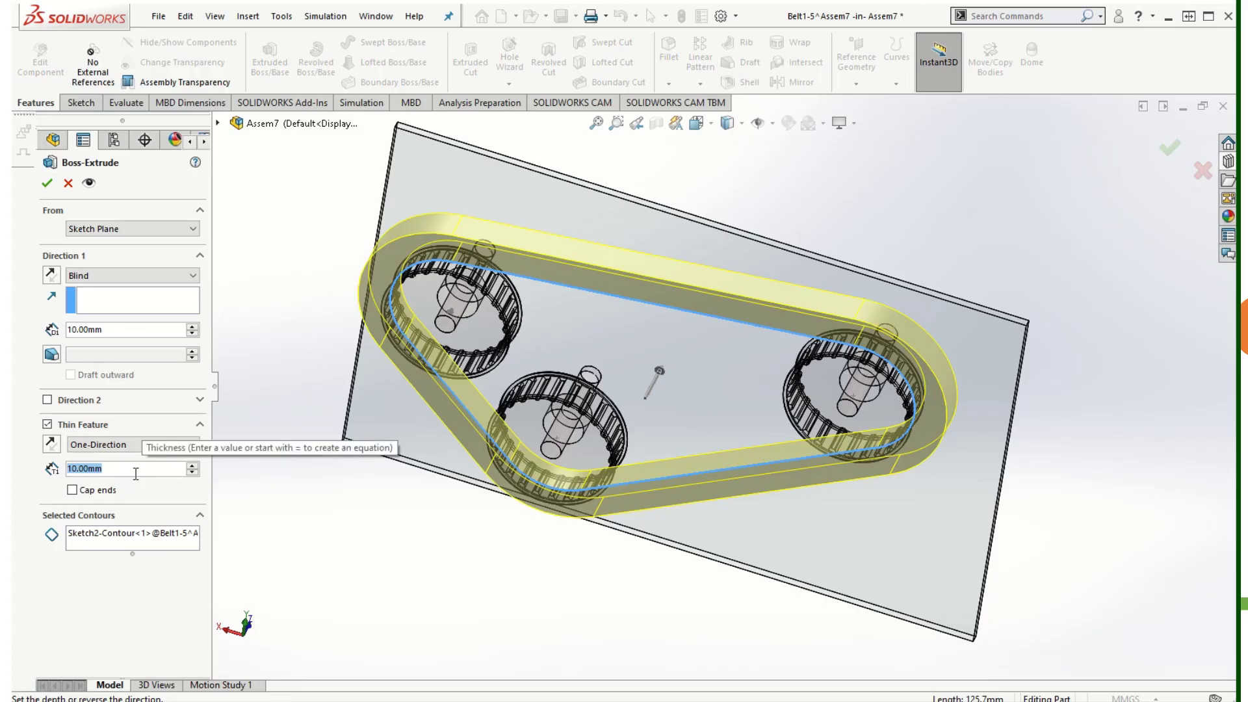
{"action": "type", "text": "3"}
{"action": "key", "text": "Return"}
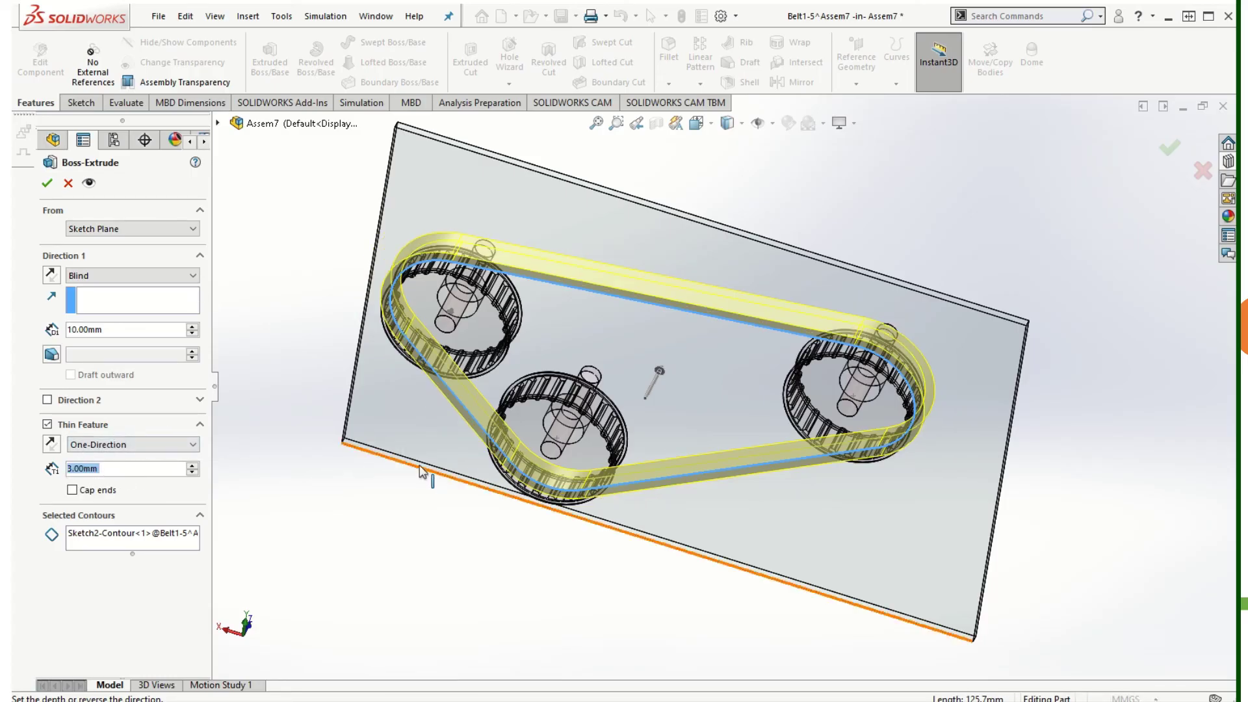
{"action": "middle_click_drag", "start_coordinate": [446, 565], "coordinate": [447, 478]}
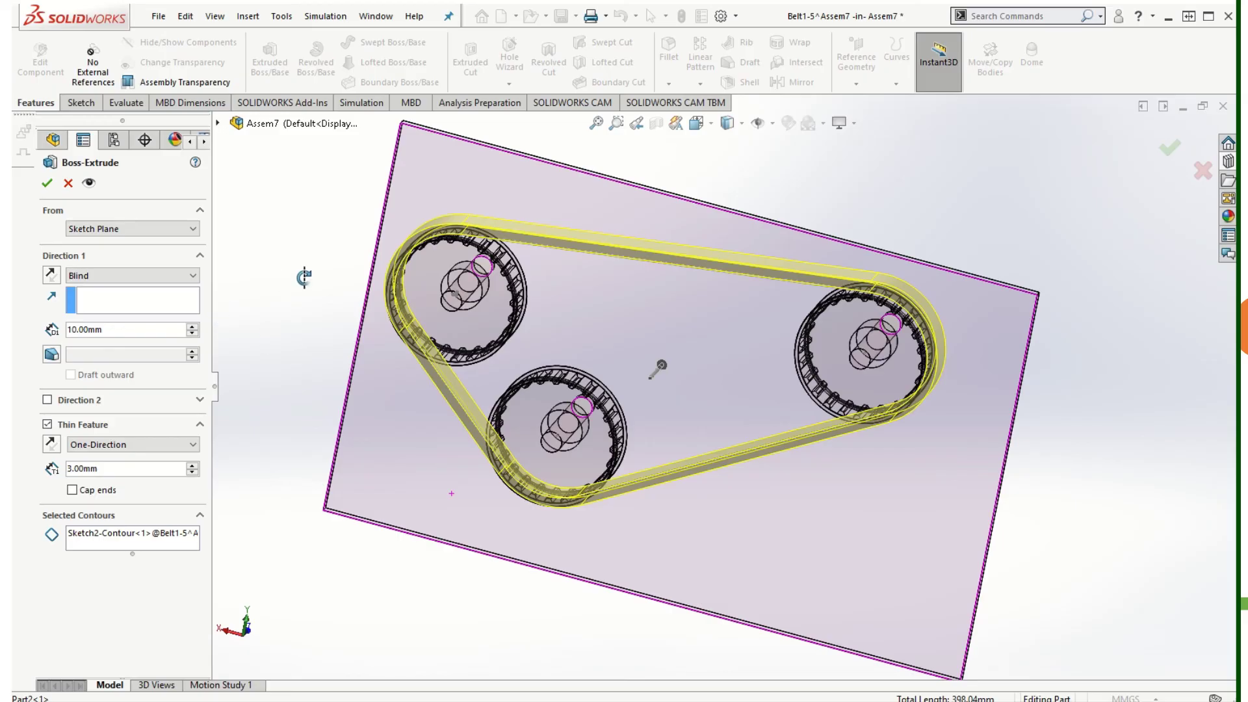
Step: Change the belt extrusion's Direction 1 end condition to Mid Plane
{"action": "mouse_move", "coordinate": [303, 276]}
{"action": "middle_mouse_down"}
{"action": "mouse_move", "coordinate": [298, 354]}
{"action": "mouse_move", "coordinate": [315, 273]}
{"action": "middle_mouse_up"}
{"action": "middle_click_drag", "start_coordinate": [687, 325], "coordinate": [664, 540]}
{"action": "scroll", "coordinate": [565, 270], "scroll_direction": "down", "scroll_amount": 3}
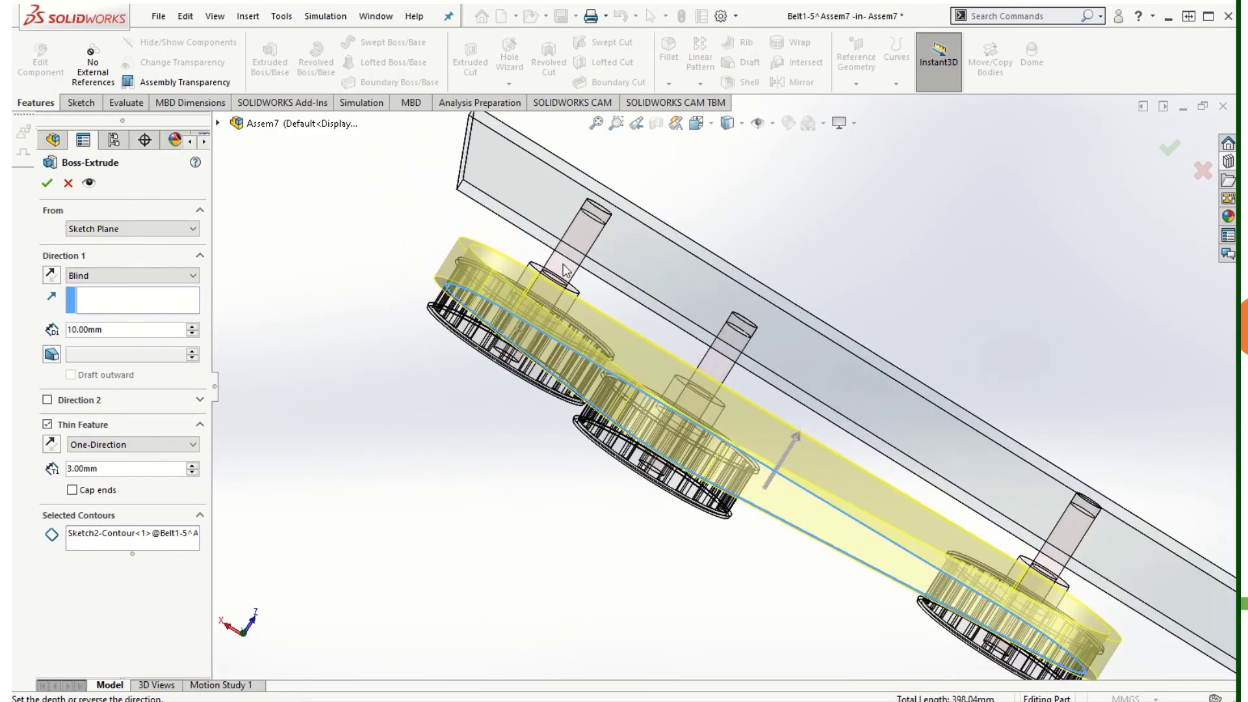
{"action": "scroll", "coordinate": [565, 270], "scroll_direction": "down", "scroll_amount": 4}
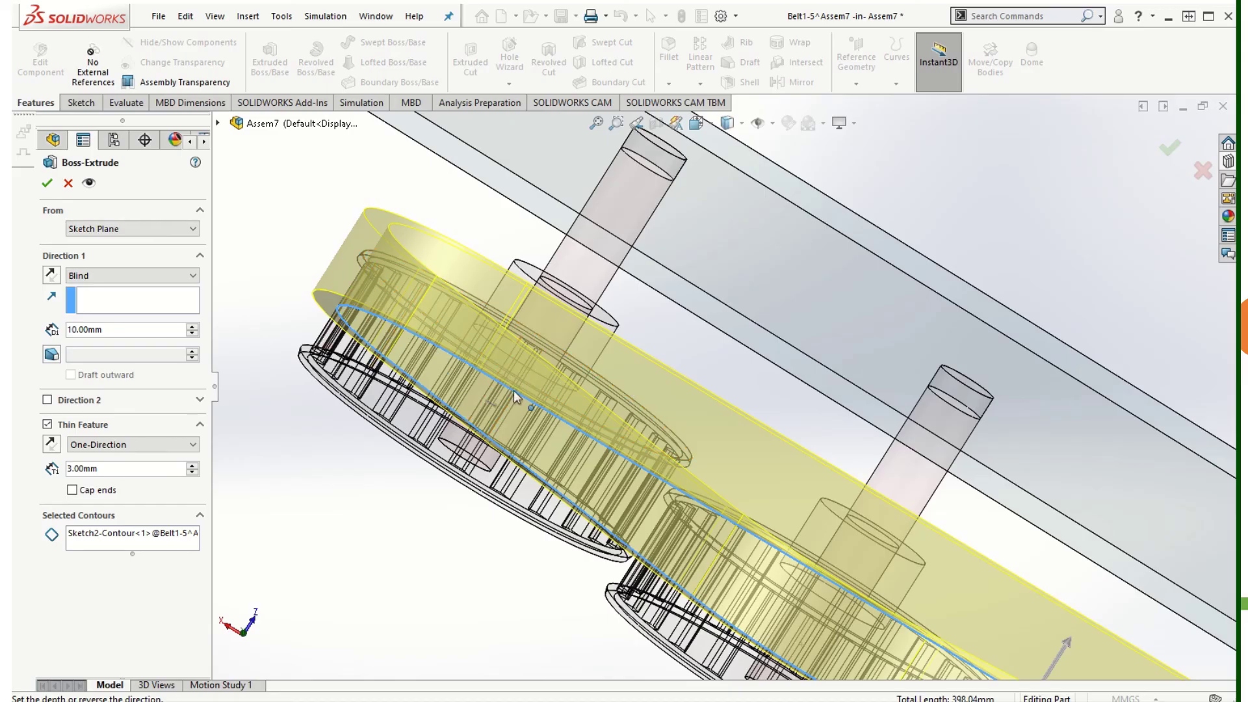
{"action": "left_click", "coordinate": [102, 277]}
{"action": "left_click", "coordinate": [102, 341]}
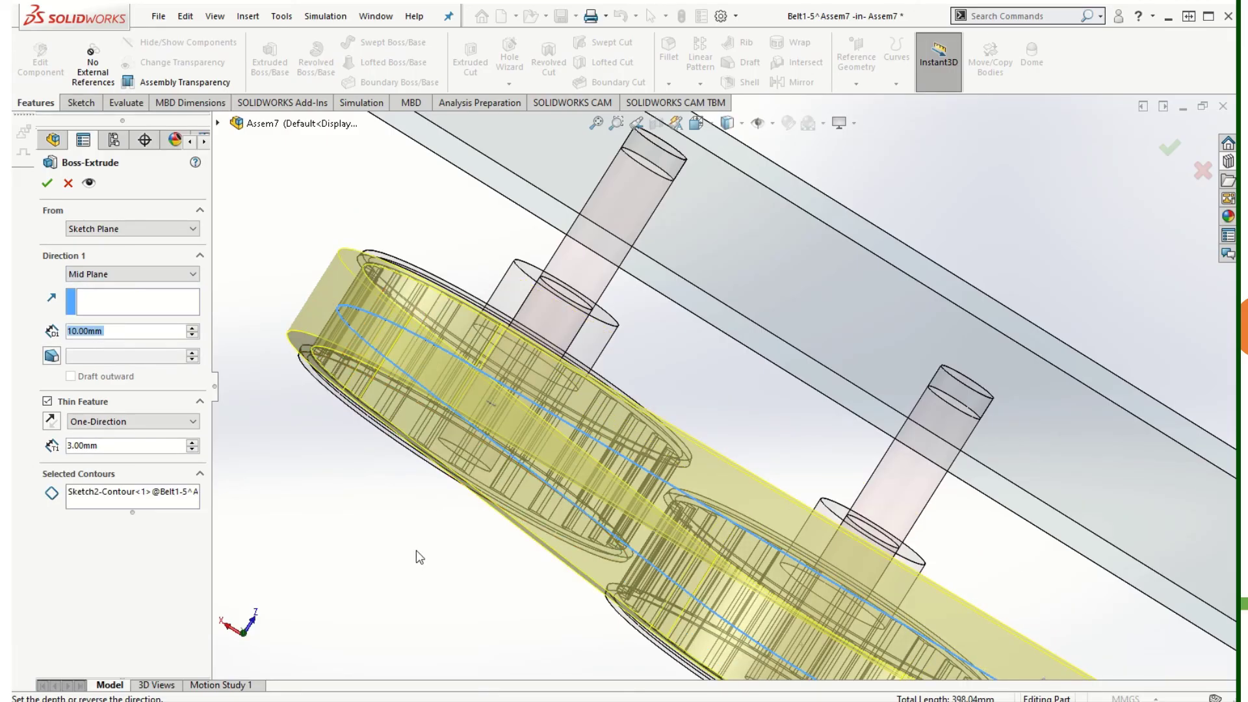
Step: Inspect the 10.00 mm mid-plane belt against the shafts and accept the Boss-Extrude
{"action": "mouse_move", "coordinate": [415, 555]}
{"action": "middle_mouse_down"}
{"action": "mouse_move", "coordinate": [399, 529]}
{"action": "mouse_move", "coordinate": [400, 549]}
{"action": "middle_mouse_up"}
{"action": "scroll", "coordinate": [349, 283], "scroll_direction": "down", "scroll_amount": 2}
{"action": "scroll", "coordinate": [389, 310], "scroll_direction": "down", "scroll_amount": 2}
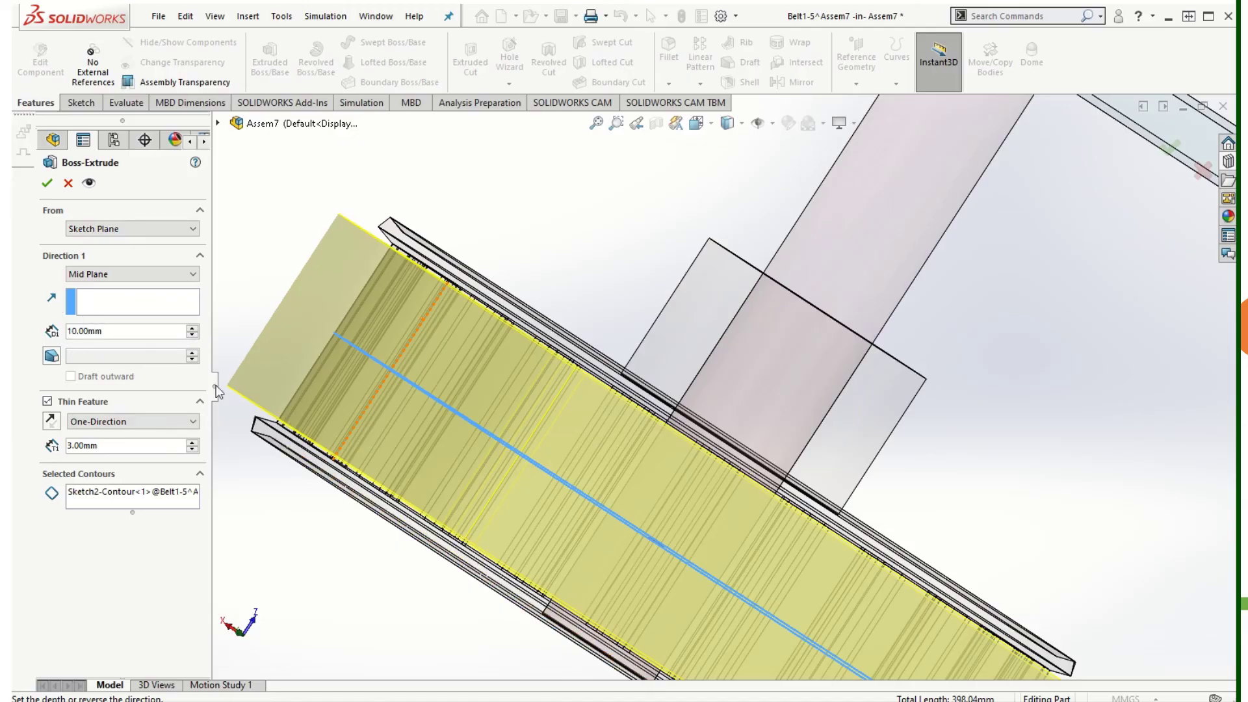
{"action": "scroll", "coordinate": [841, 588], "scroll_direction": "up", "scroll_amount": 4}
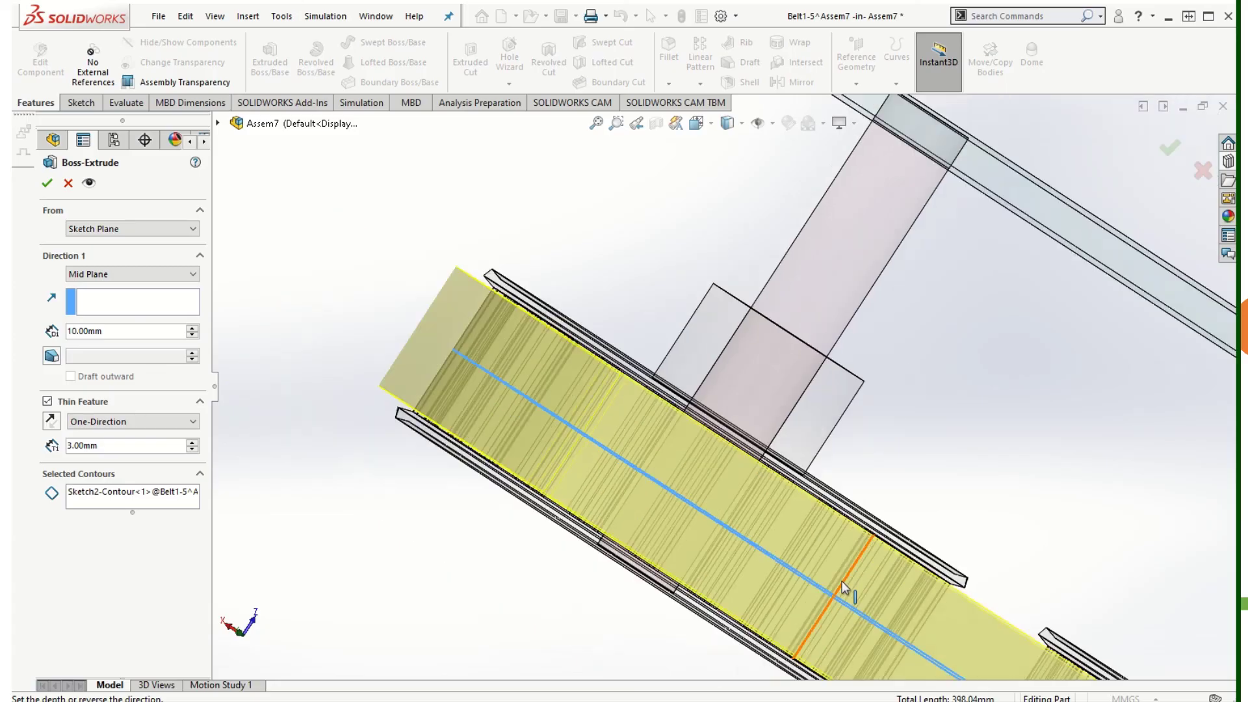
{"action": "scroll", "coordinate": [1047, 506], "scroll_direction": "up", "scroll_amount": 5}
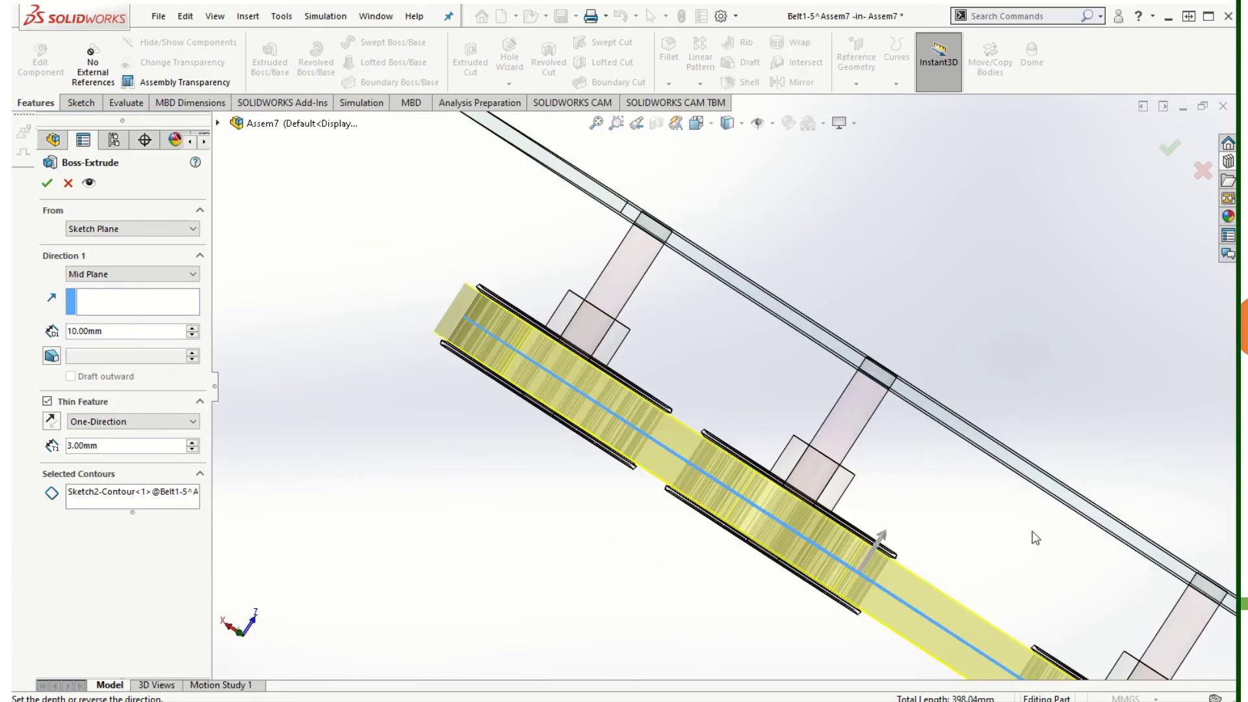
{"action": "scroll", "coordinate": [1046, 558], "scroll_direction": "down", "scroll_amount": 1}
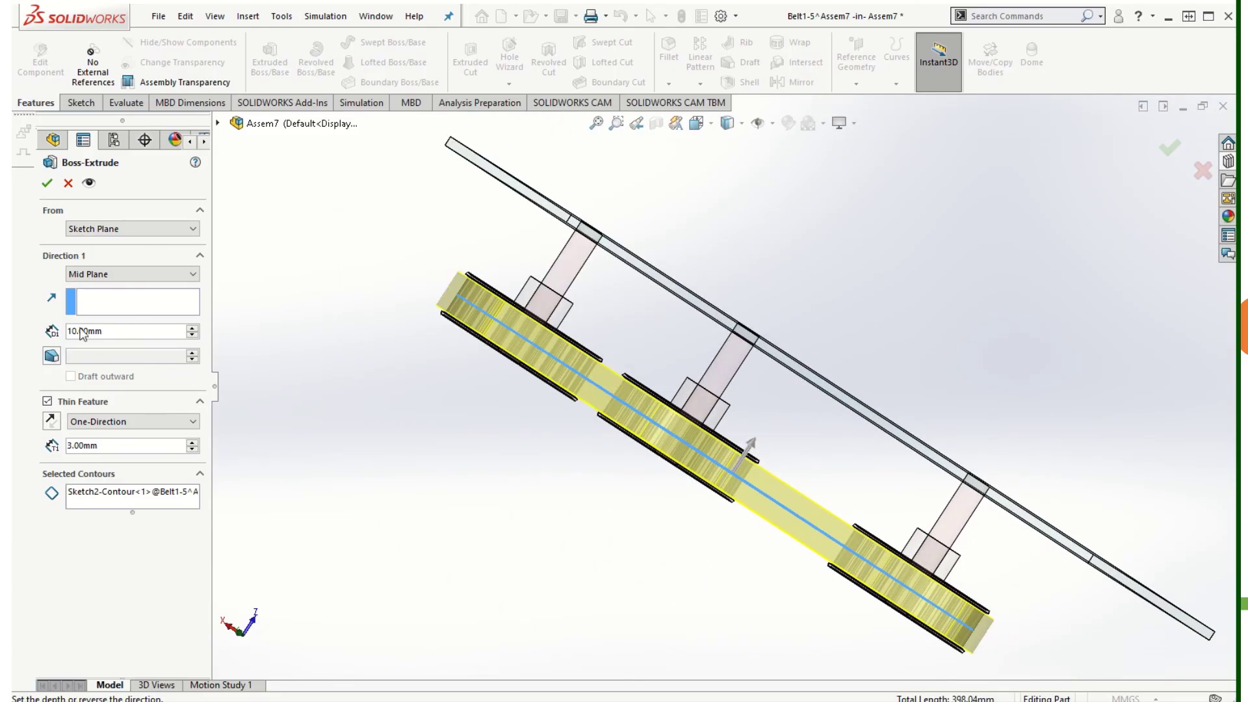
{"action": "middle_click_drag", "start_coordinate": [655, 591], "coordinate": [643, 520]}
{"action": "middle_click_drag", "start_coordinate": [683, 436], "coordinate": [680, 408]}
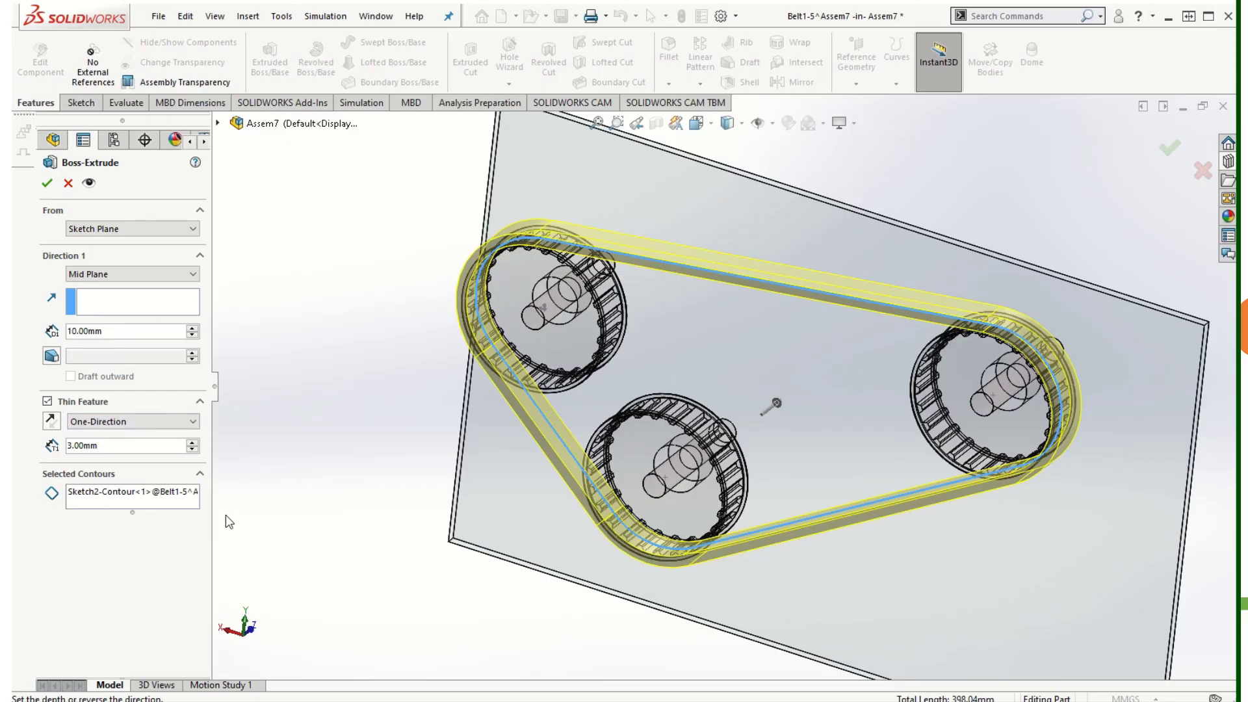
{"action": "left_click", "coordinate": [47, 183]}
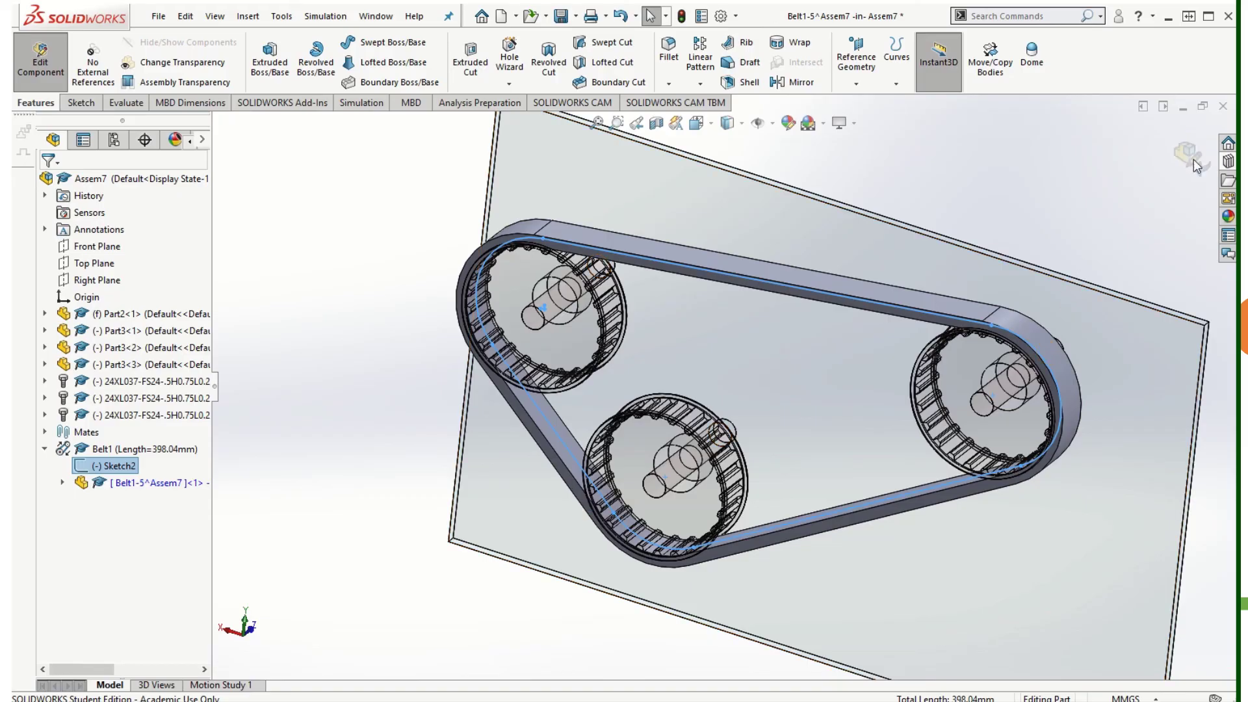
Step: Return to editing Assem7 and spin the right pulley to test the drive
{"action": "left_click", "coordinate": [1193, 159]}
{"action": "scroll", "coordinate": [1164, 531], "scroll_direction": "up", "scroll_amount": 2}
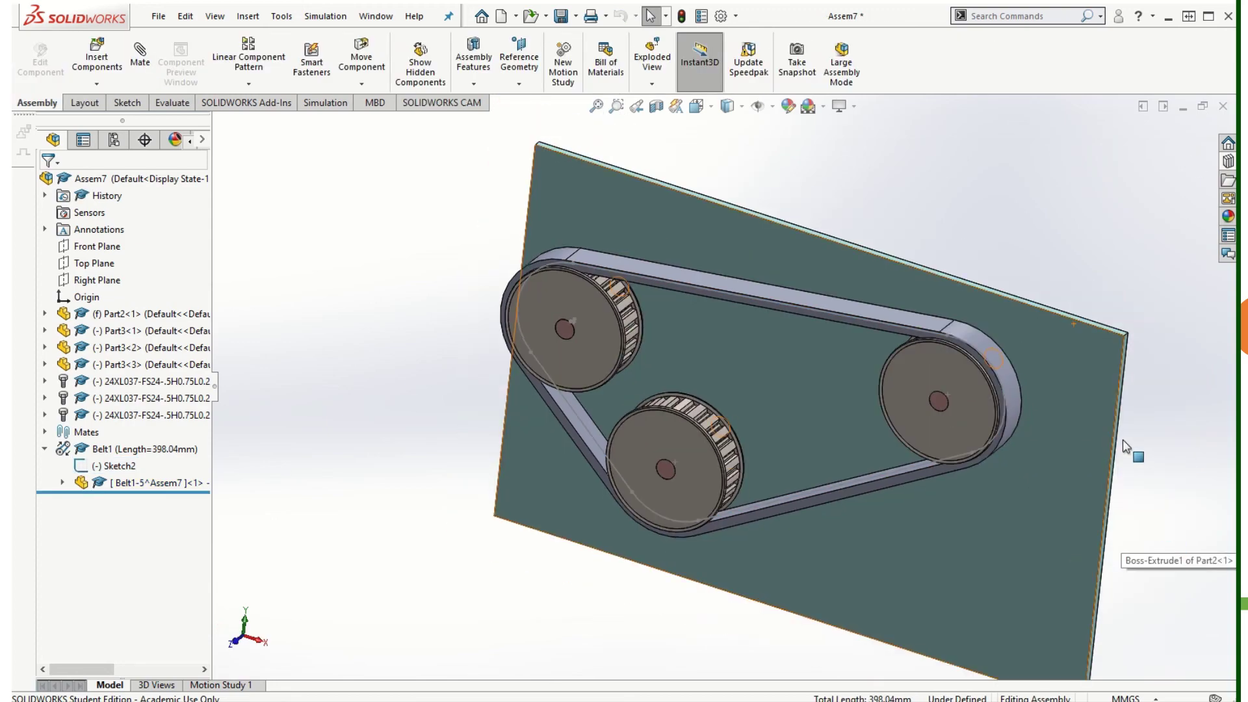
{"action": "scroll", "coordinate": [1122, 440], "scroll_direction": "down", "scroll_amount": 2}
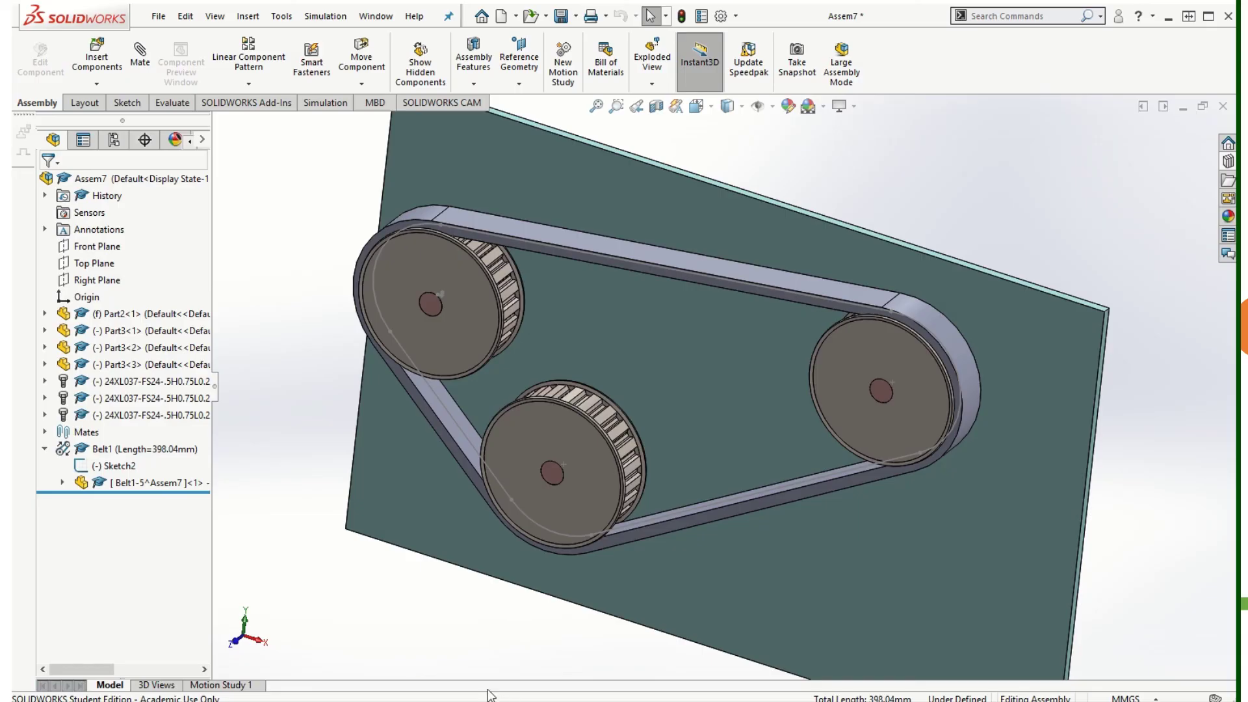
{"action": "left_click", "coordinate": [859, 333]}
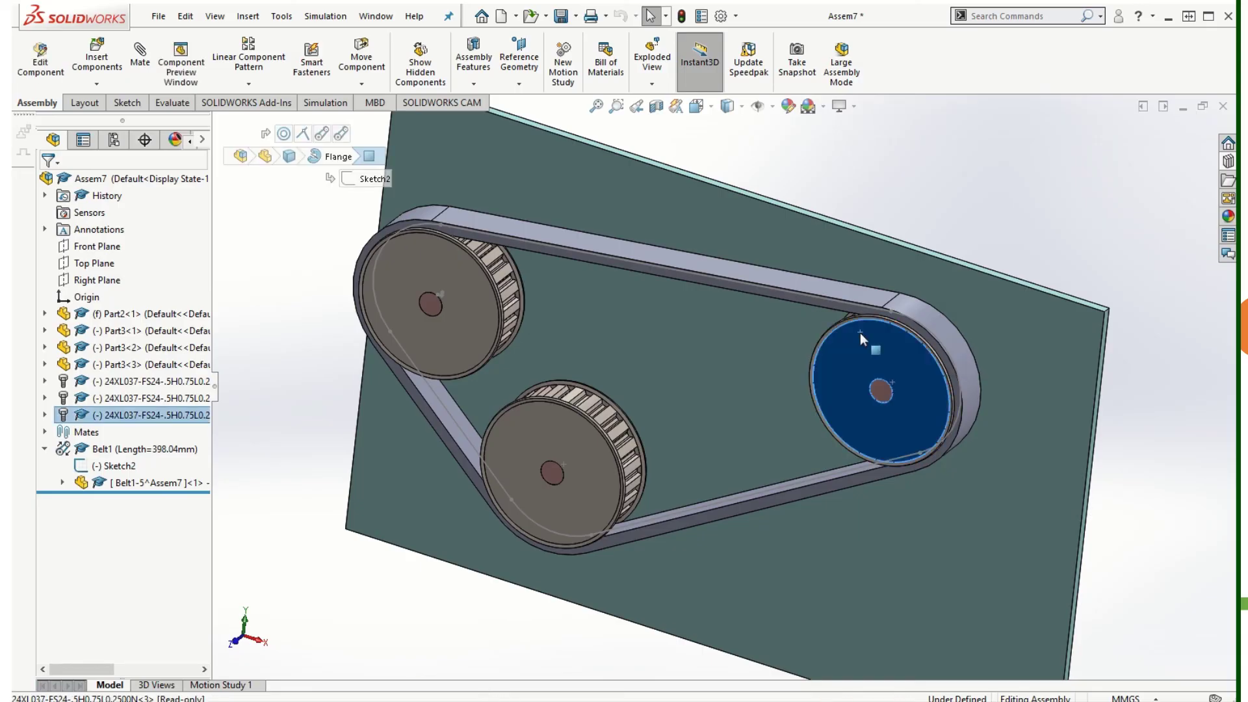
{"action": "left_click_drag", "start_coordinate": [860, 333], "coordinate": [902, 348]}
{"action": "key", "text": "Escape"}
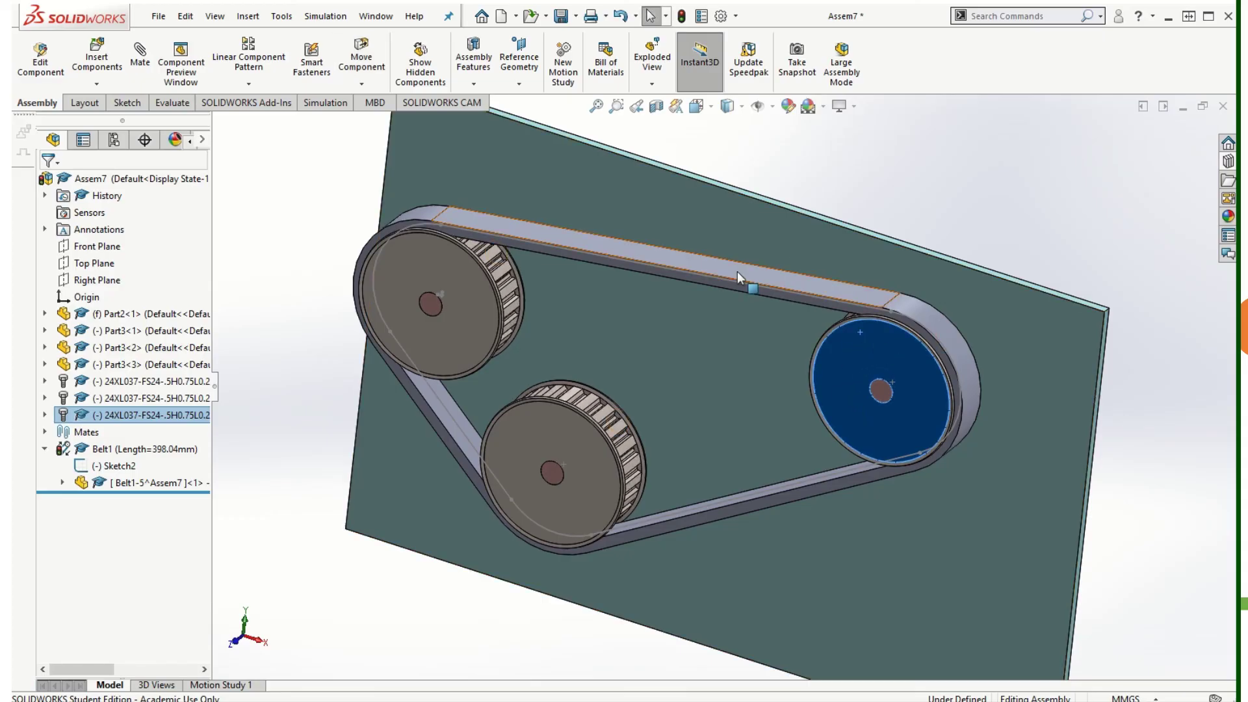
Step: Try dragging the fixed belt, then spin the right, lower and upper-left pulleys
{"action": "left_click_drag", "start_coordinate": [737, 271], "coordinate": [796, 281]}
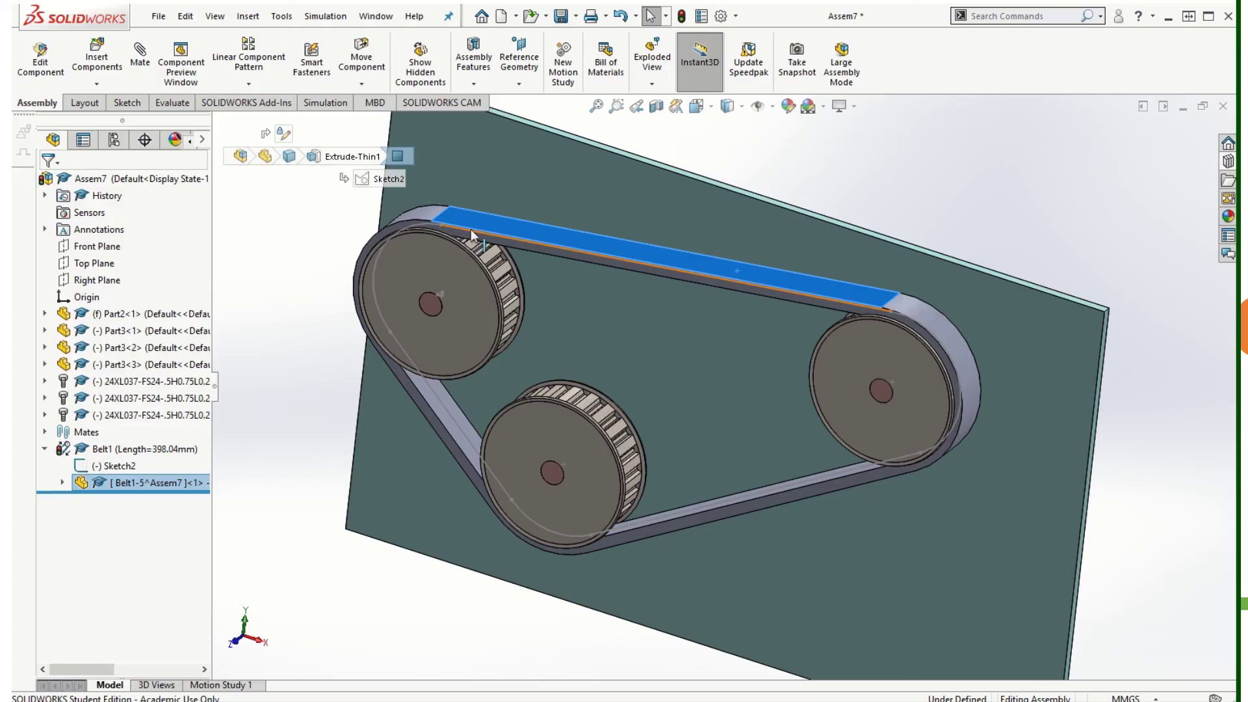
{"action": "left_click_drag", "start_coordinate": [434, 211], "coordinate": [544, 247]}
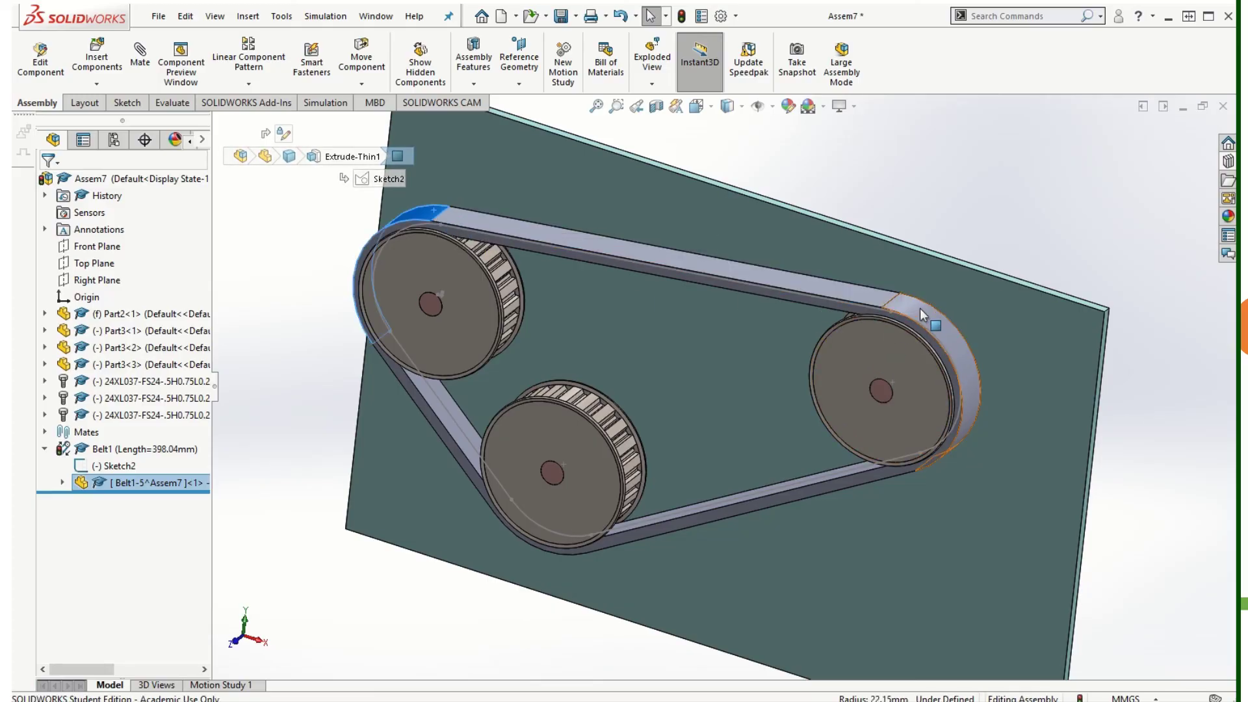
{"action": "left_click_drag", "start_coordinate": [926, 318], "coordinate": [1011, 529]}
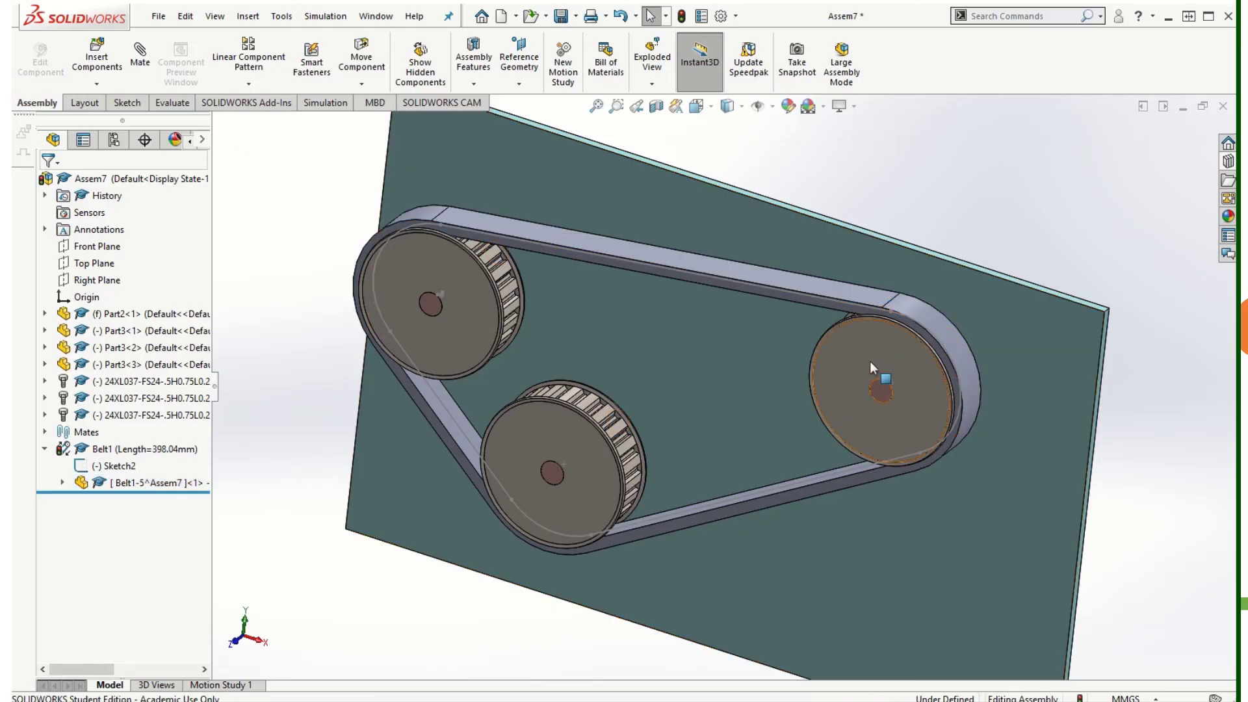
{"action": "left_click_drag", "start_coordinate": [870, 351], "coordinate": [907, 381]}
{"action": "mouse_move", "coordinate": [536, 423]}
{"action": "left_mouse_down"}
{"action": "mouse_move", "coordinate": [560, 427]}
{"action": "mouse_move", "coordinate": [573, 462]}
{"action": "mouse_move", "coordinate": [561, 497]}
{"action": "mouse_move", "coordinate": [532, 495]}
{"action": "mouse_move", "coordinate": [521, 458]}
{"action": "mouse_move", "coordinate": [539, 440]}
{"action": "left_mouse_up"}
{"action": "left_click_drag", "start_coordinate": [427, 260], "coordinate": [457, 286]}
{"action": "key", "text": "Escape"}
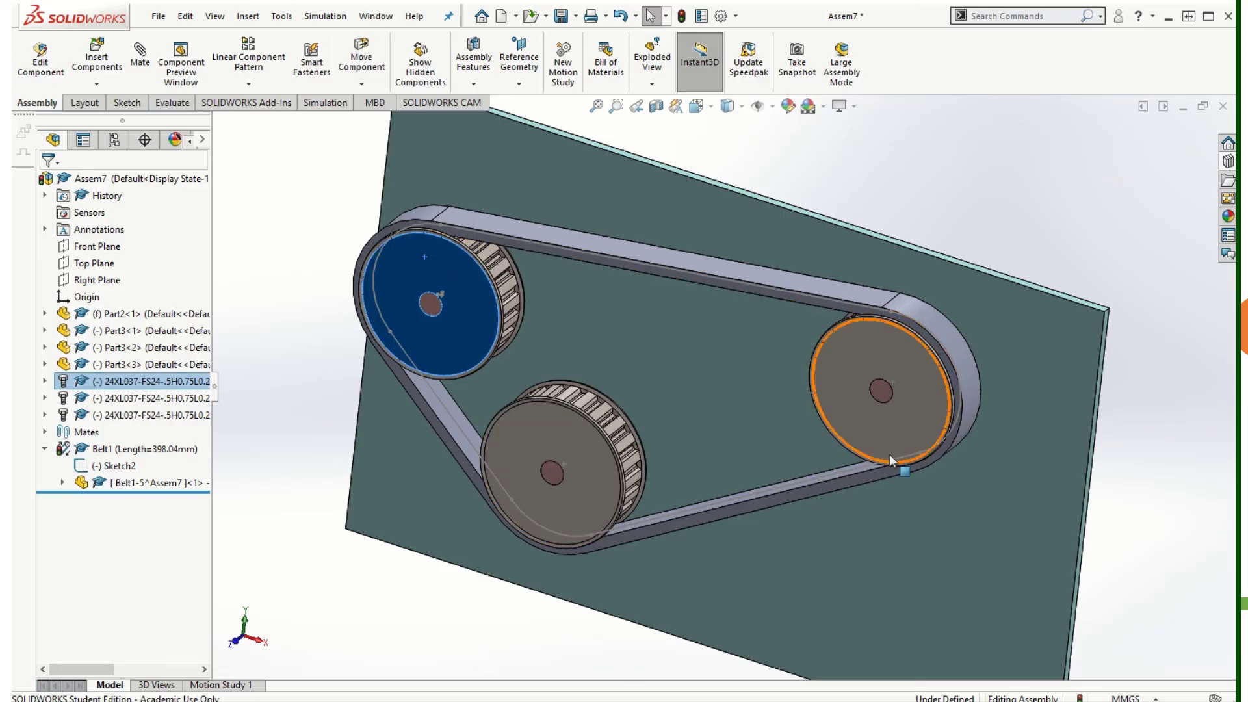